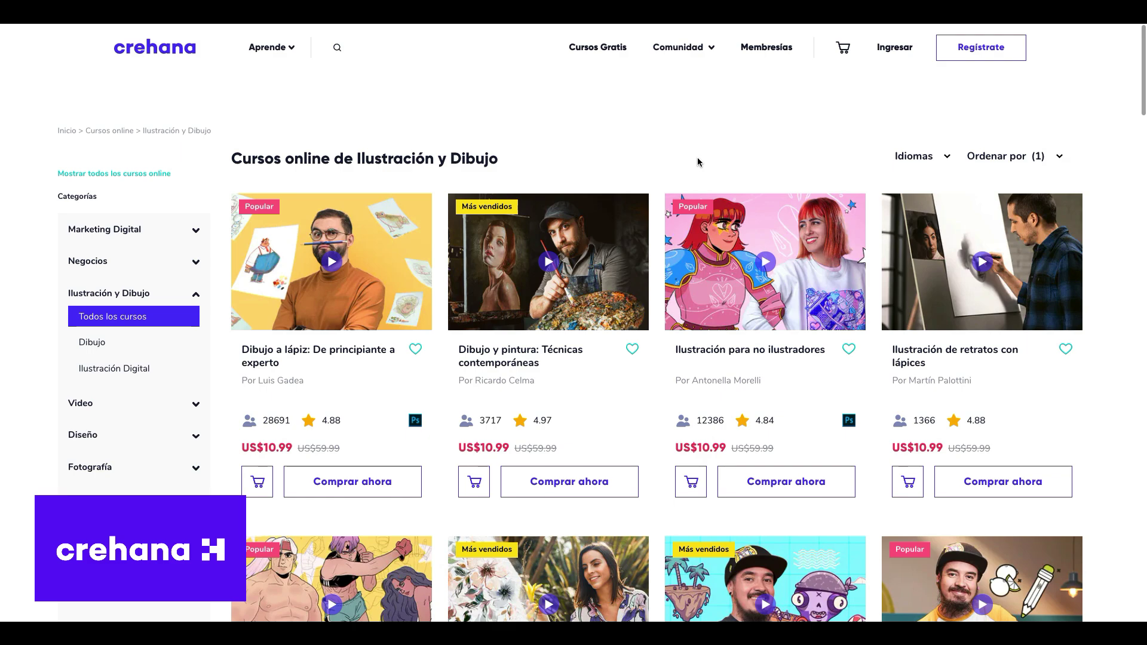
- Scroll down the Crehana Ilustración y Dibujo listing until the Adobe Illustrator courses appear
scroll(697, 160, "down", 2)
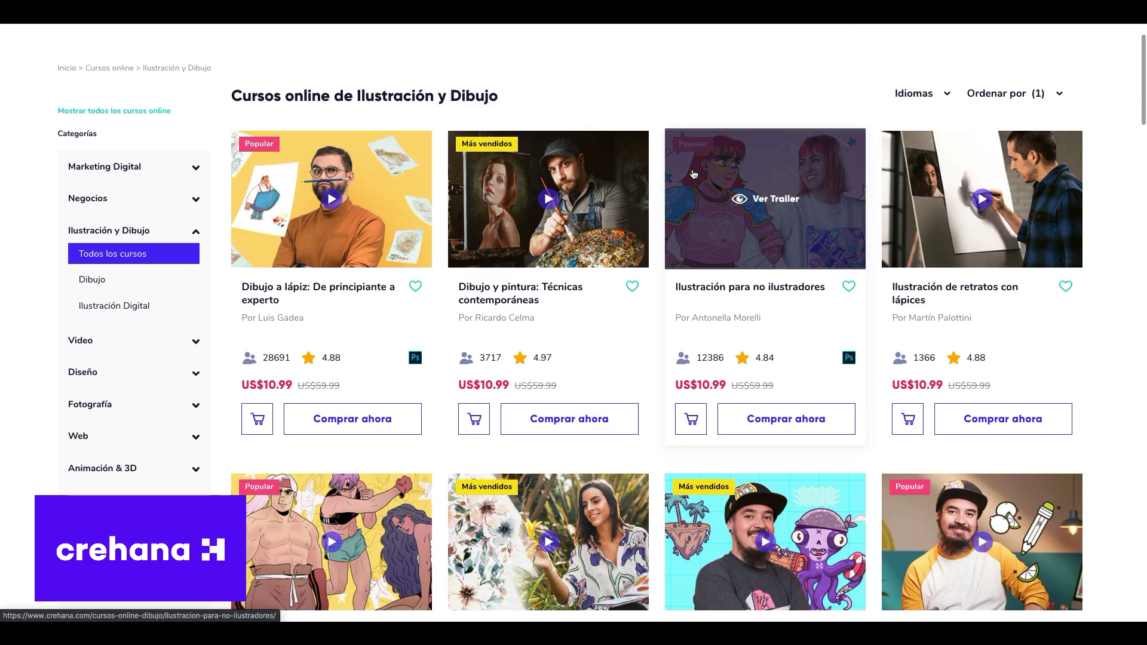
scroll(656, 261, "down", 1)
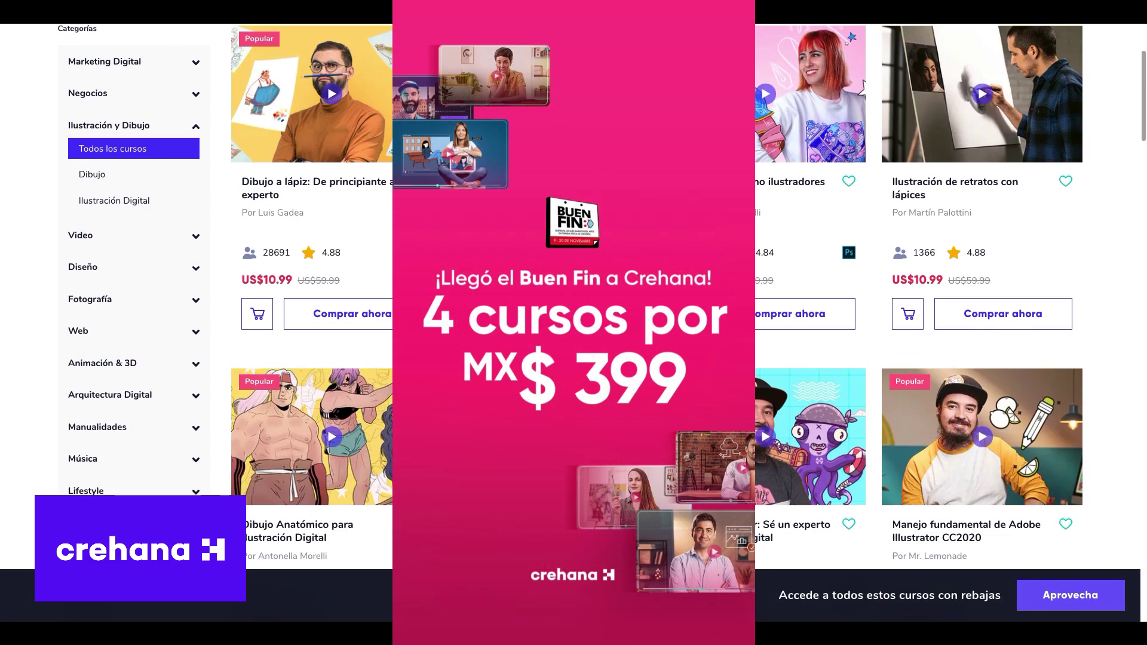
scroll(656, 262, "down", 1)
scroll(573, 323, "down", 1)
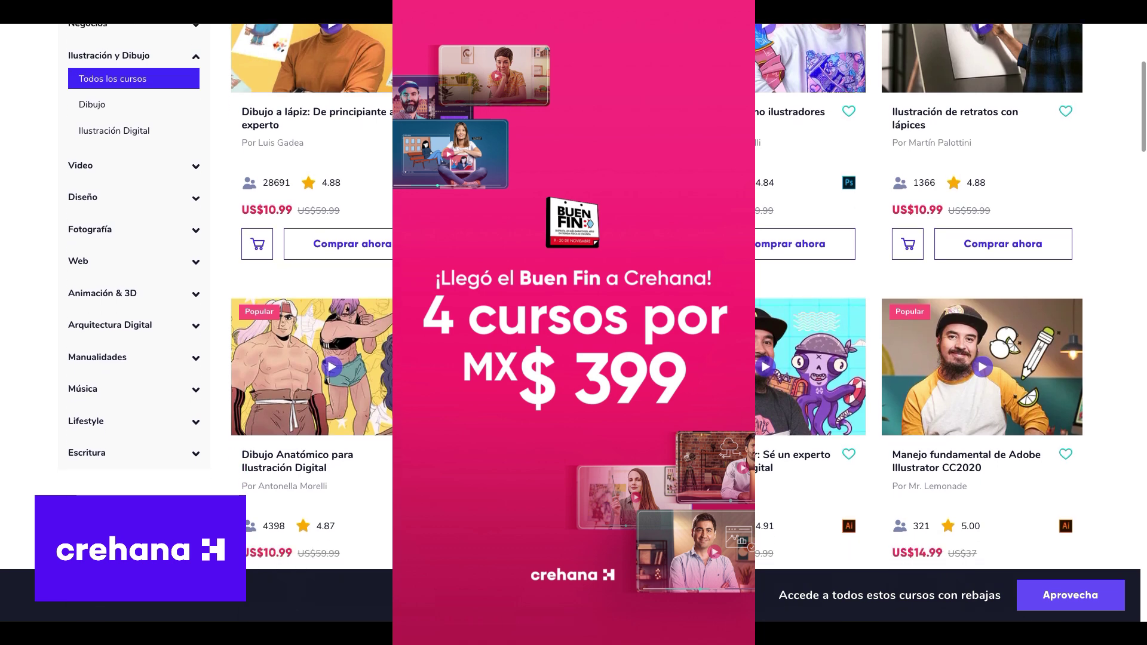
scroll(650, 263, "down", 1)
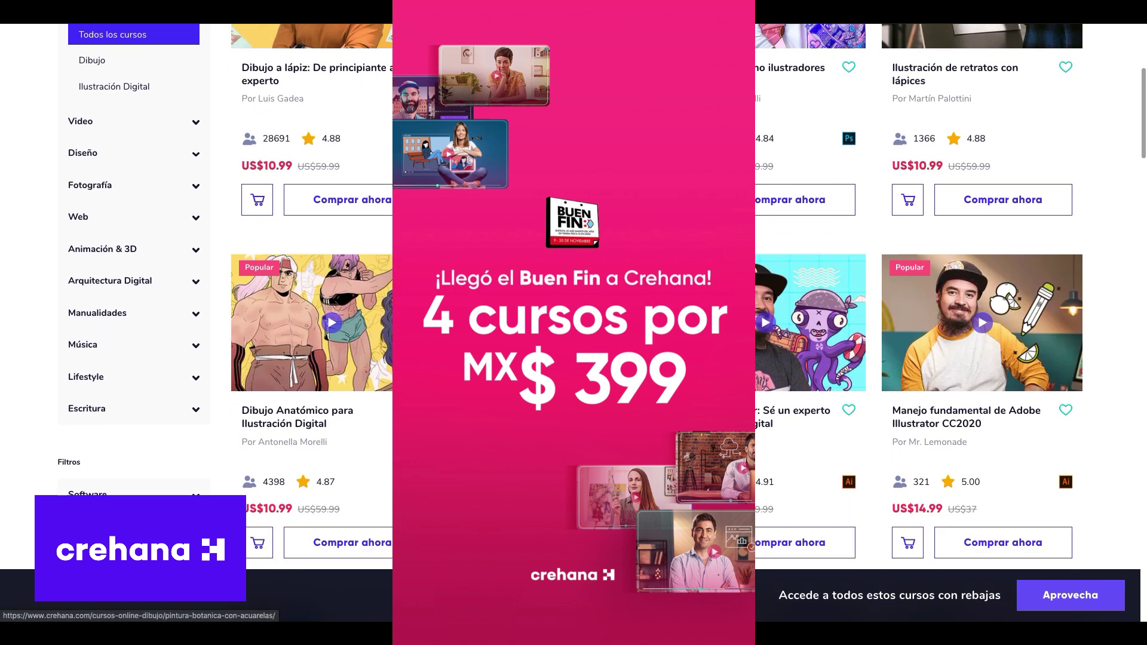
scroll(650, 263, "down", 1)
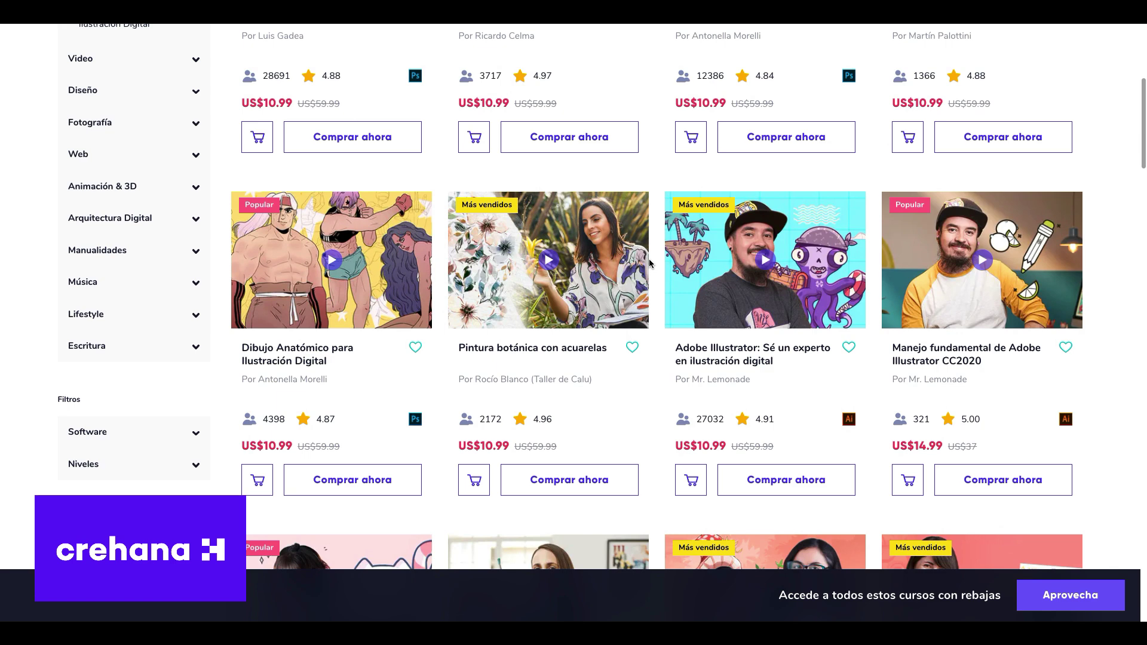
scroll(573, 323, "down", 1)
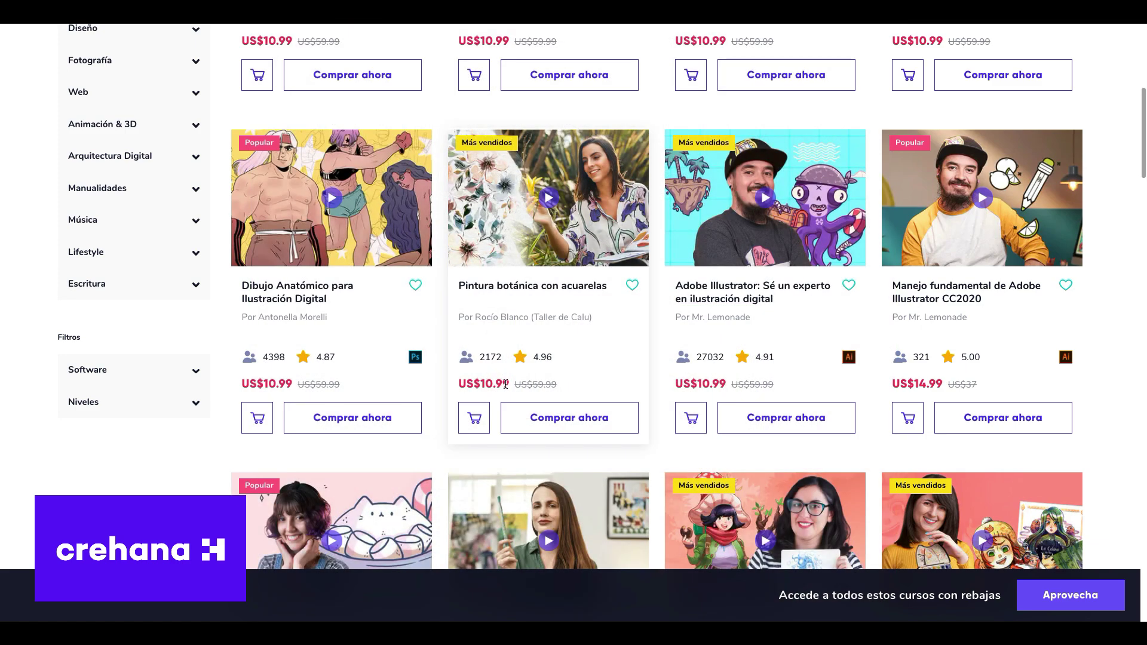
scroll(506, 390, "down", 1)
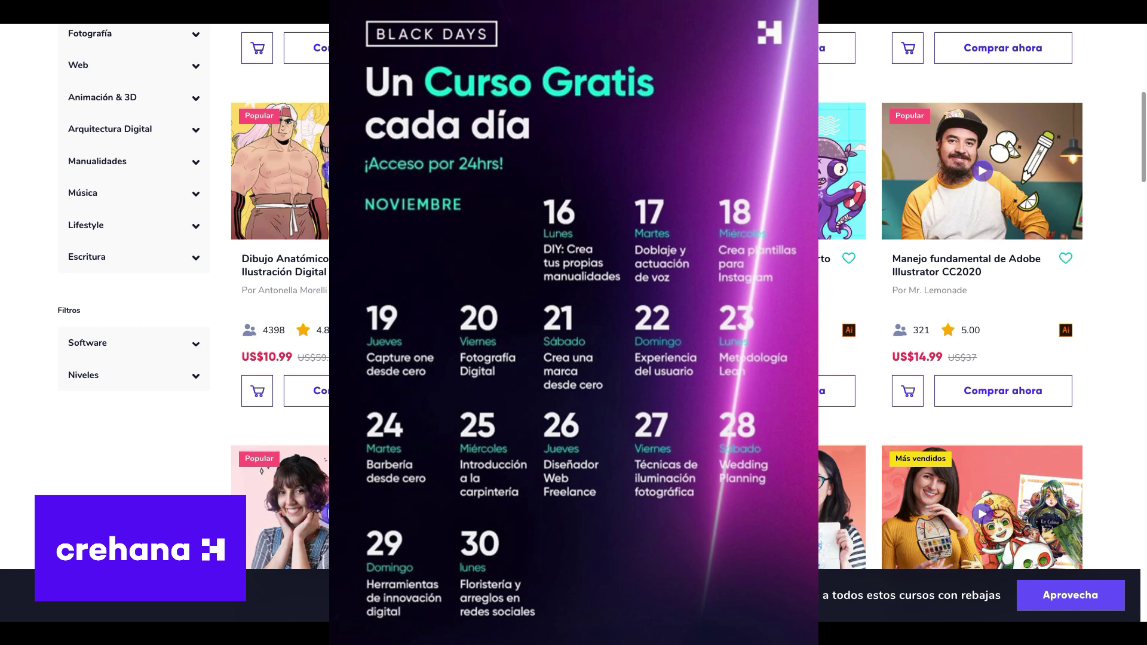
scroll(570, 297, "down", 1)
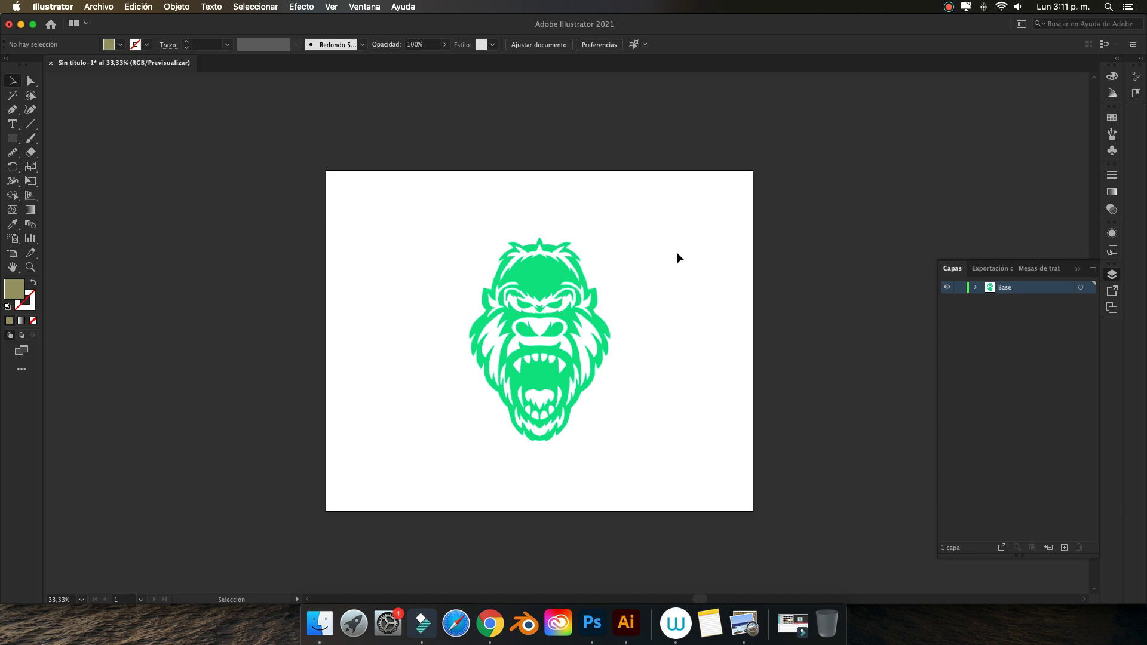
- Select the placed Boceto.png gorilla sketch and switch to its source Boceto.psd in Photoshop
left_click(674, 253)
left_click(663, 275)
left_click(592, 299)
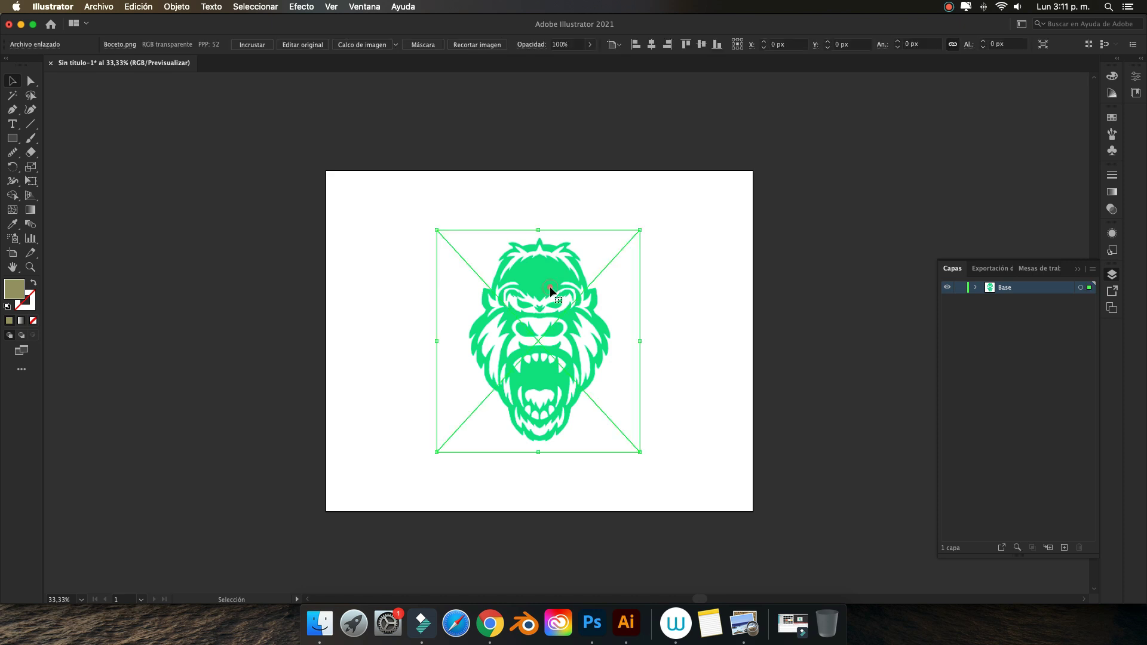
left_click(592, 623)
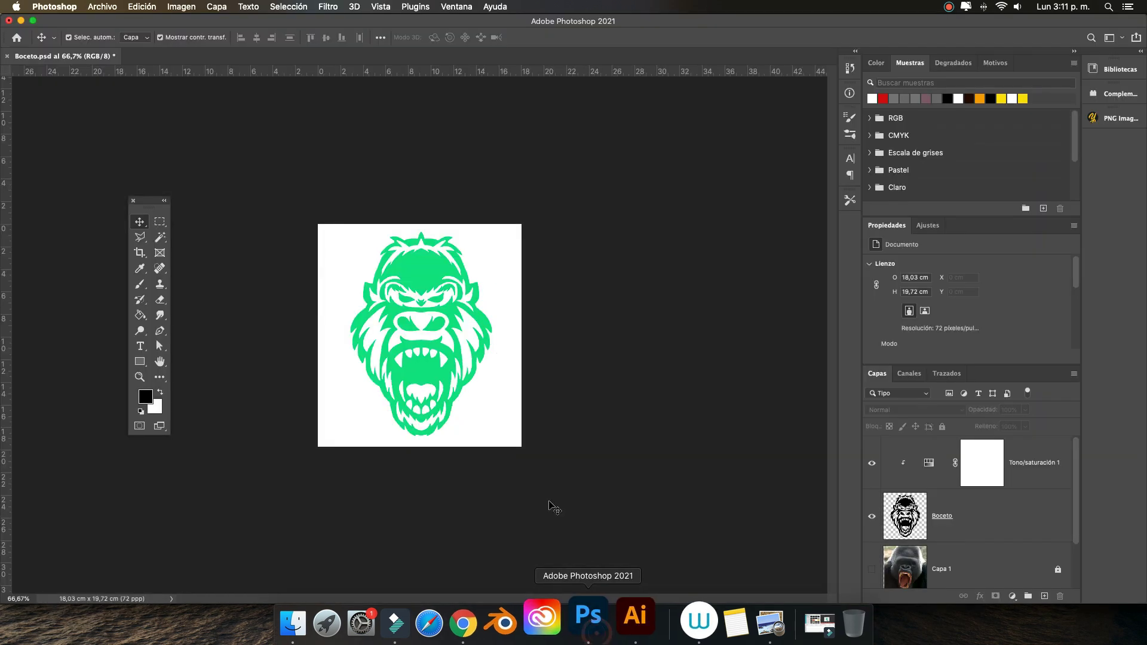
- Toggle the Tono/saturación 1, Boceto and photo layers to compare the gorilla photo with the sketch
left_click(872, 463)
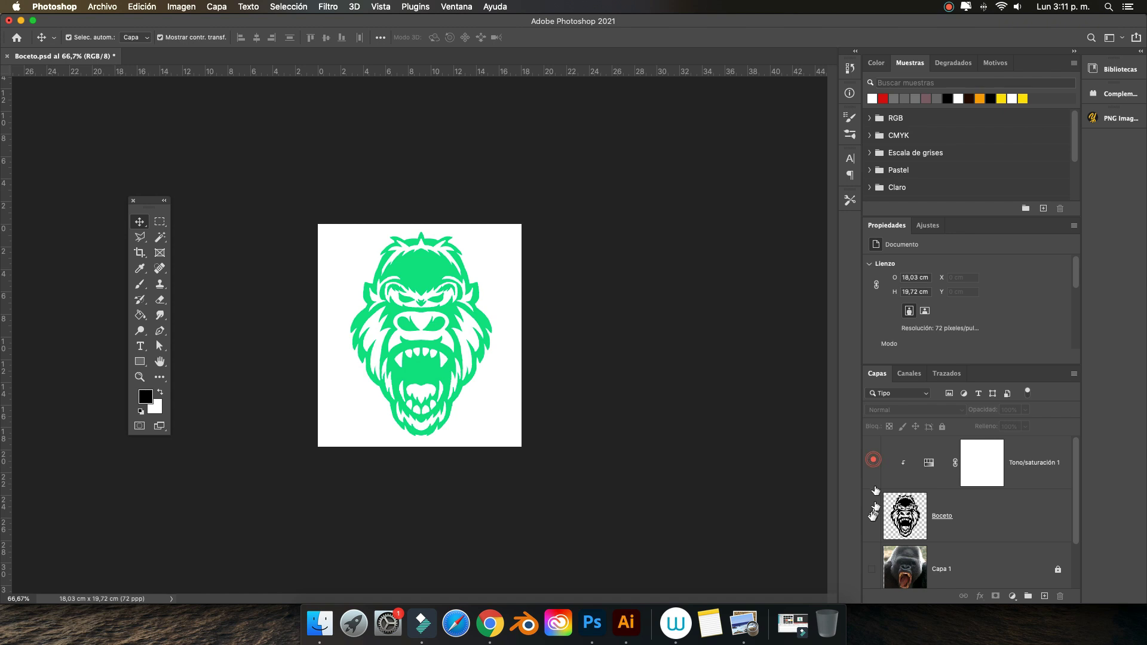
left_click(872, 513)
left_click(872, 562)
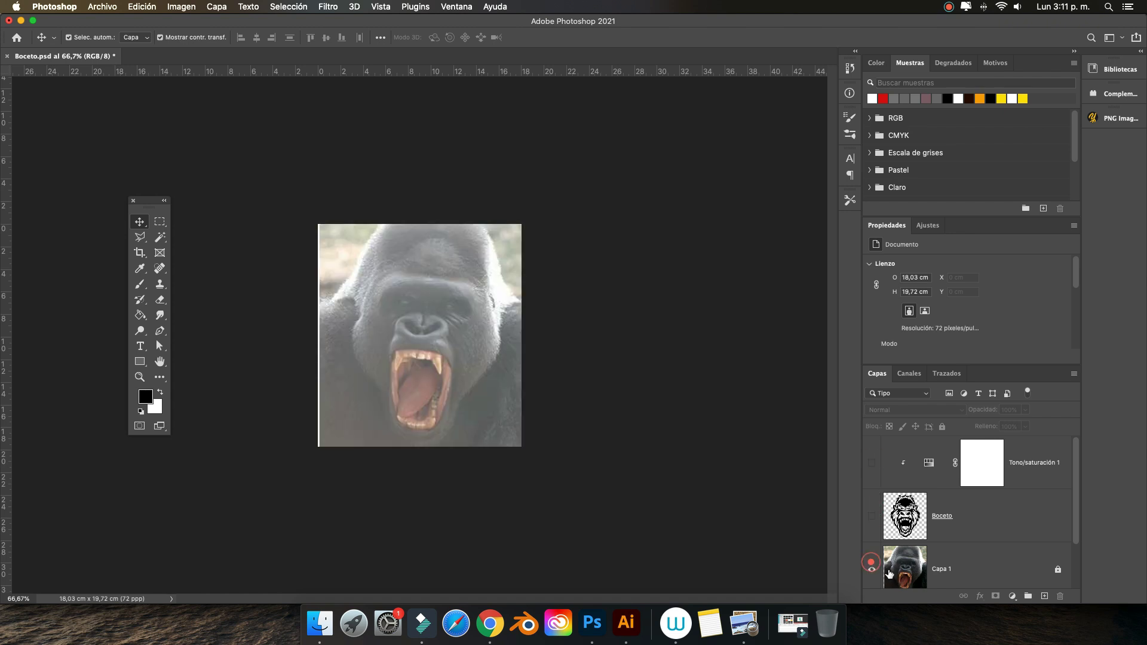
left_click(960, 559)
left_click(872, 509)
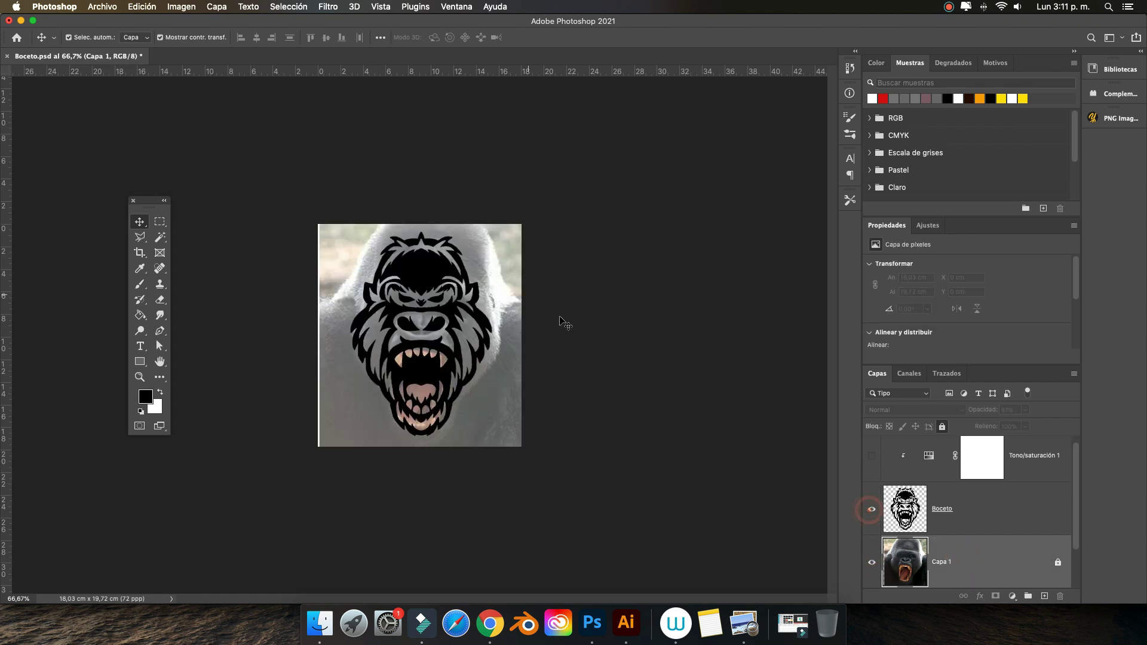
left_click(872, 509)
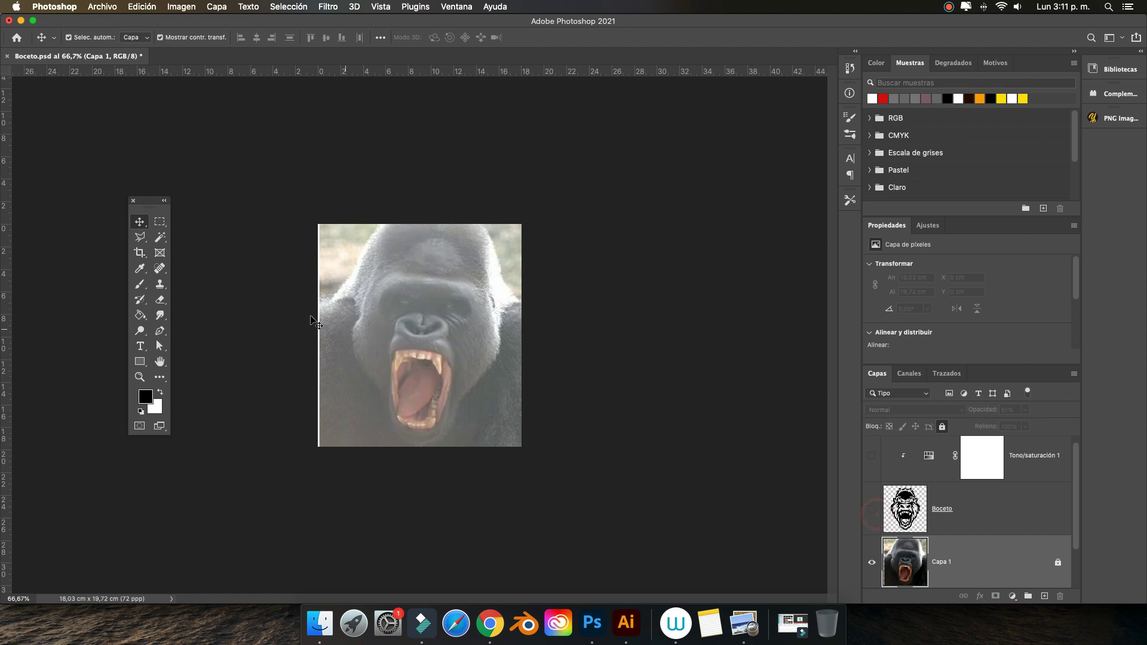
left_click(871, 510)
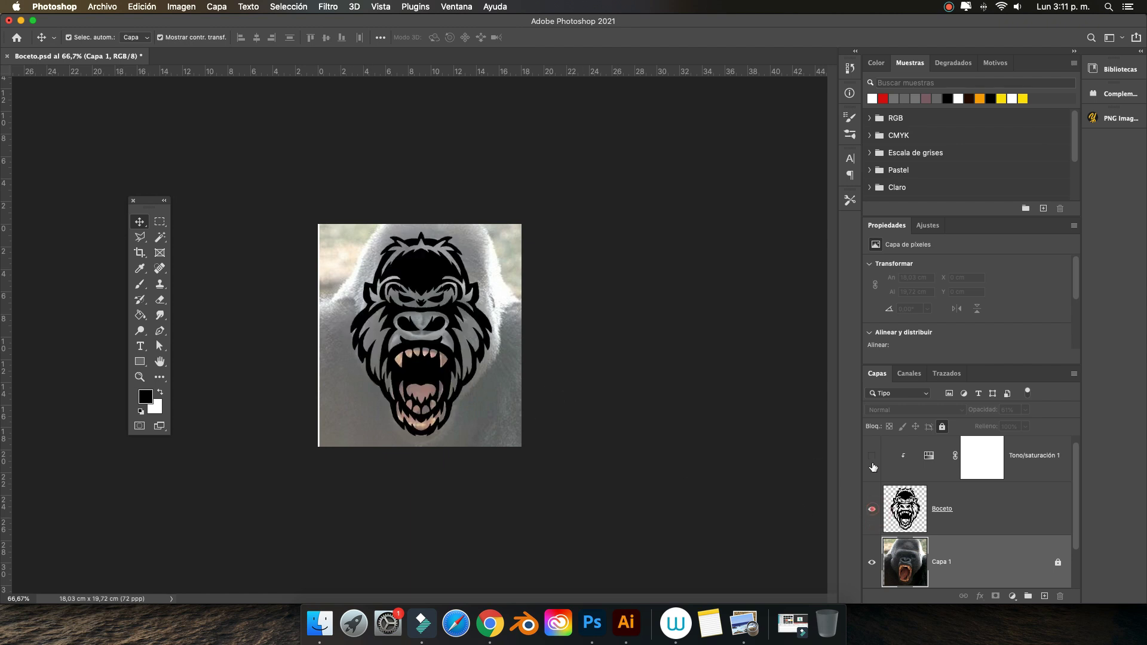
left_click(872, 455)
left_click(872, 562)
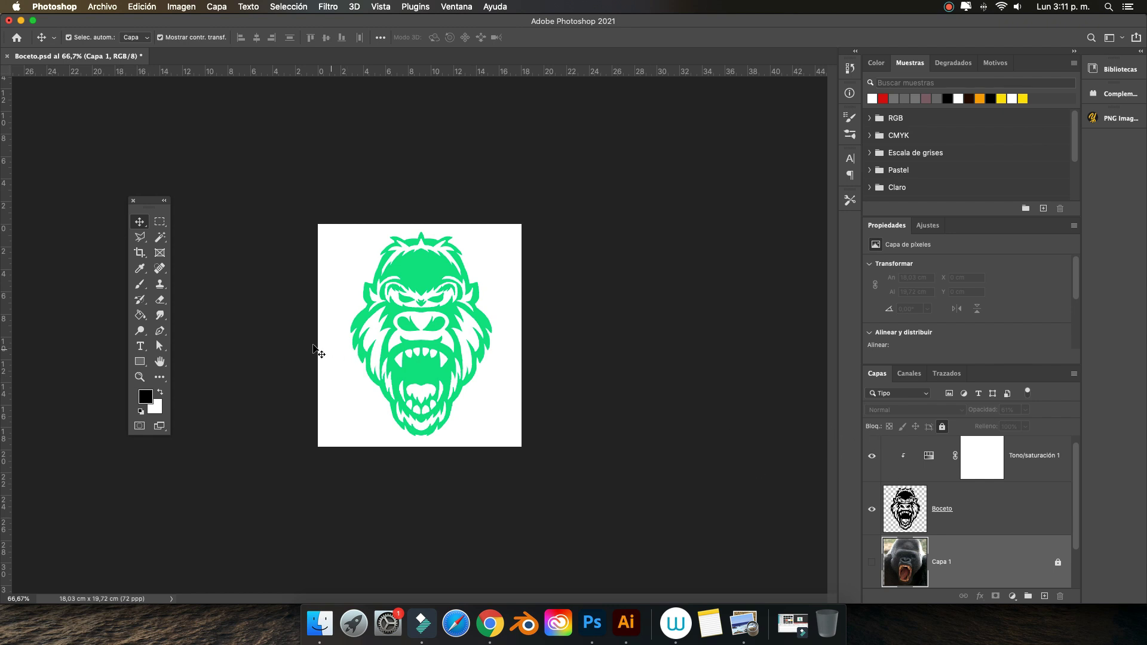
- Check the white Capa 0 background, keep the green sketch on white, and return to Illustrator
scroll(918, 492, "down", 1)
left_click(872, 562)
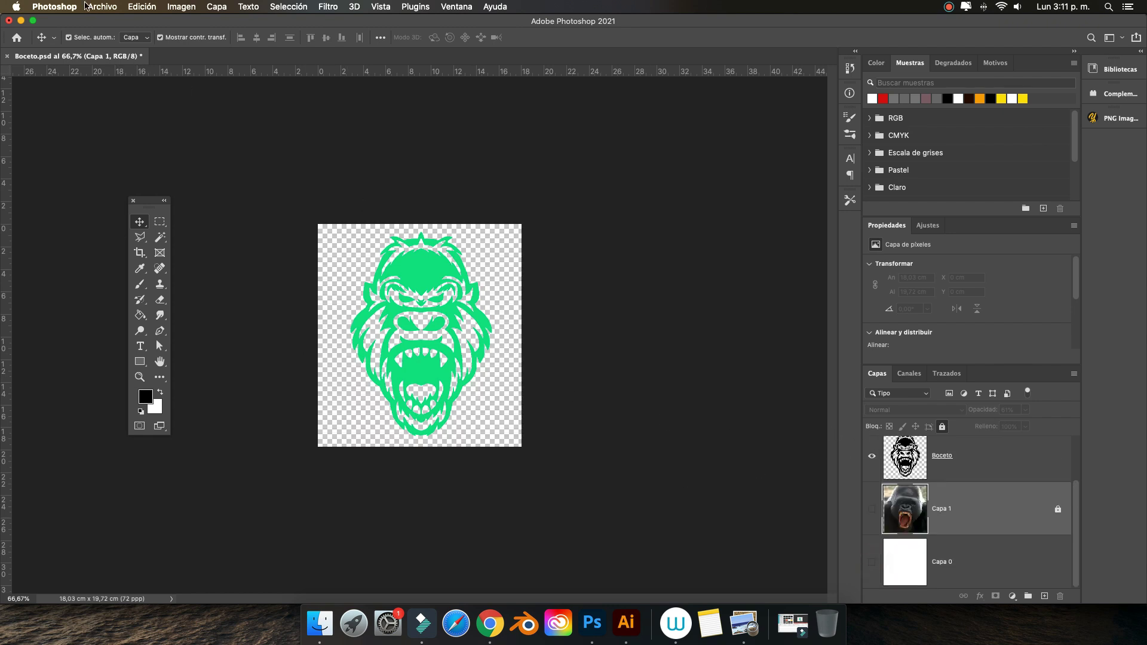
left_click(872, 563)
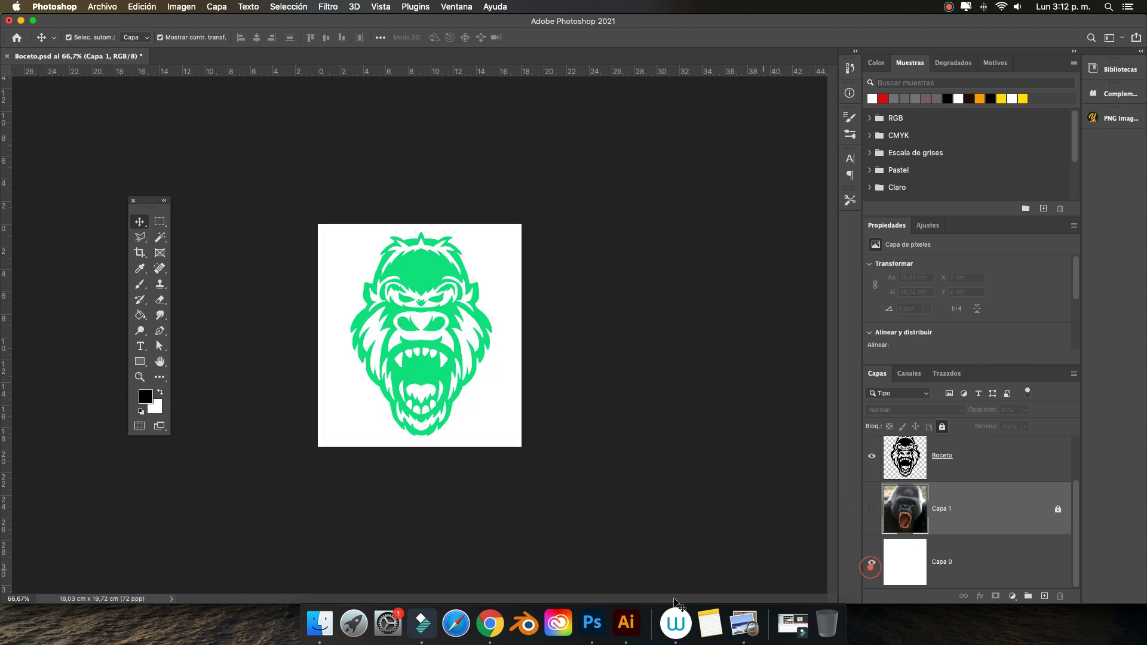
left_click(624, 621)
left_click(551, 193)
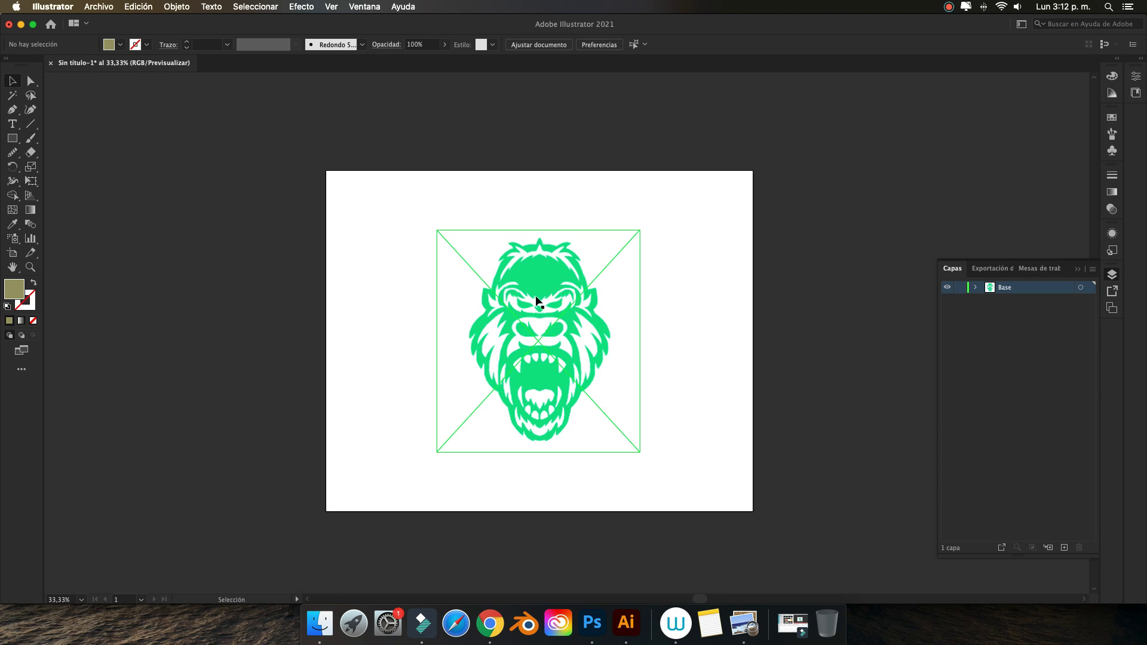
- Dismiss the Archivo menu and zoom the artboard in to 50%
left_click(98, 7)
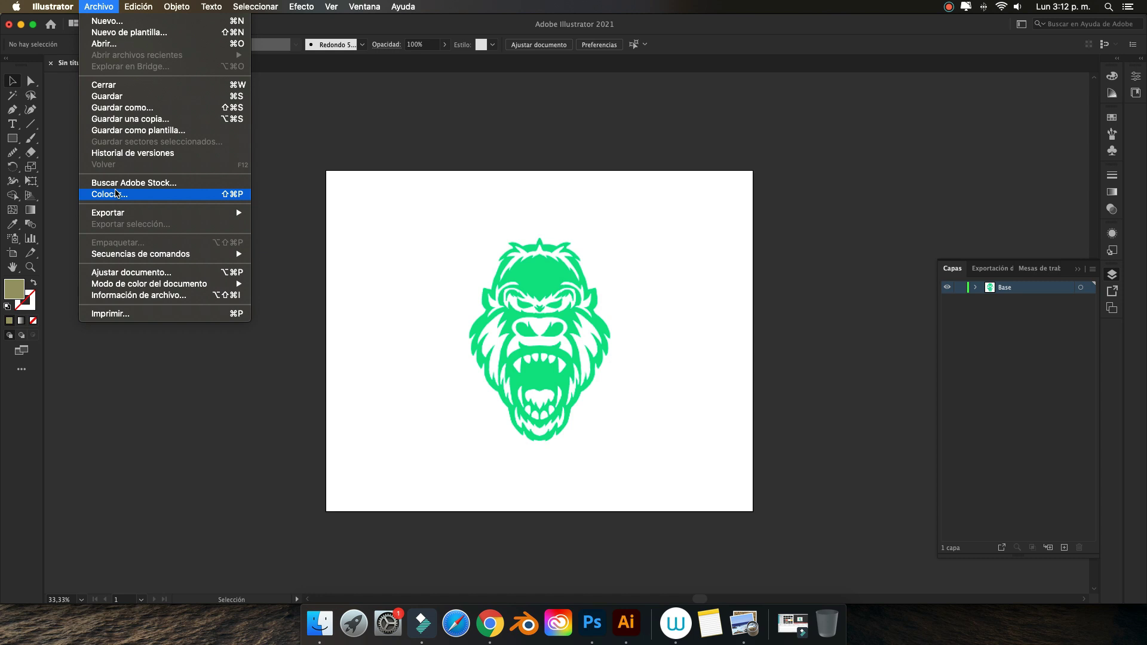
left_click(417, 118)
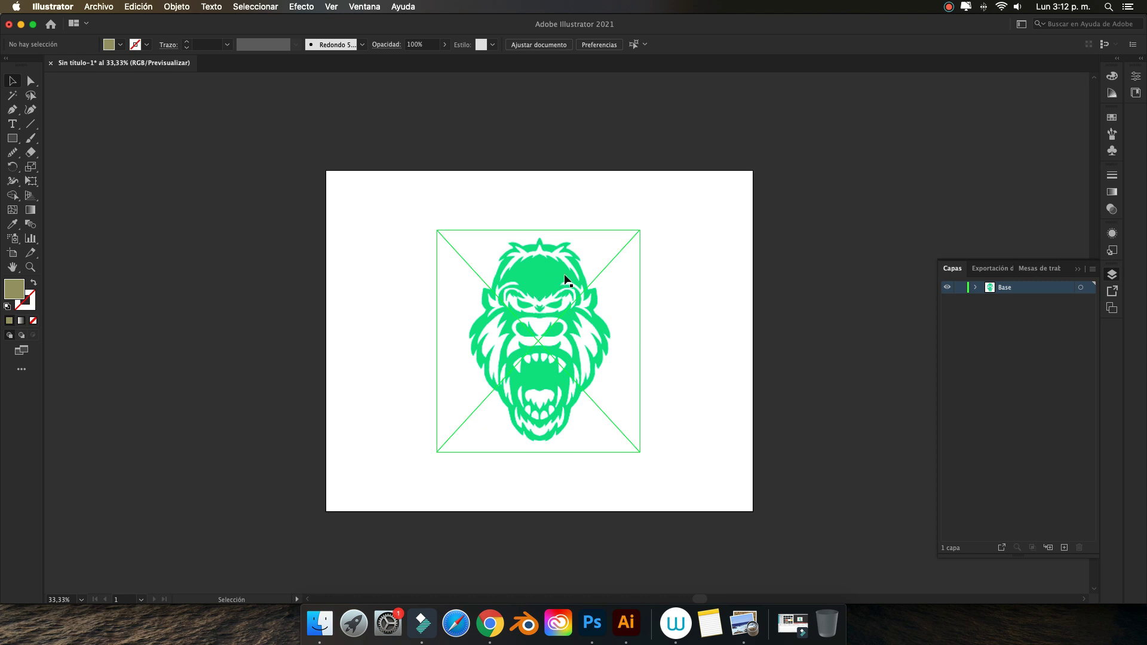
key("super+equal")
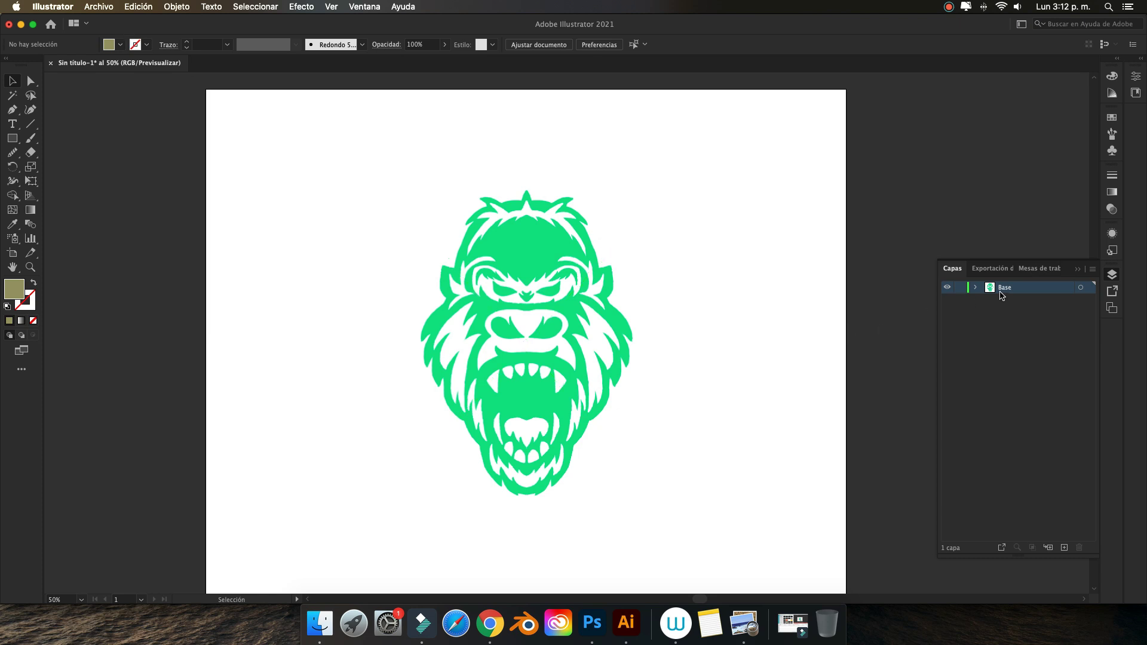
- Set the Boceto.png gorilla sketch to 30% opacity in the control bar
double_click(1006, 288)
left_click(1017, 288)
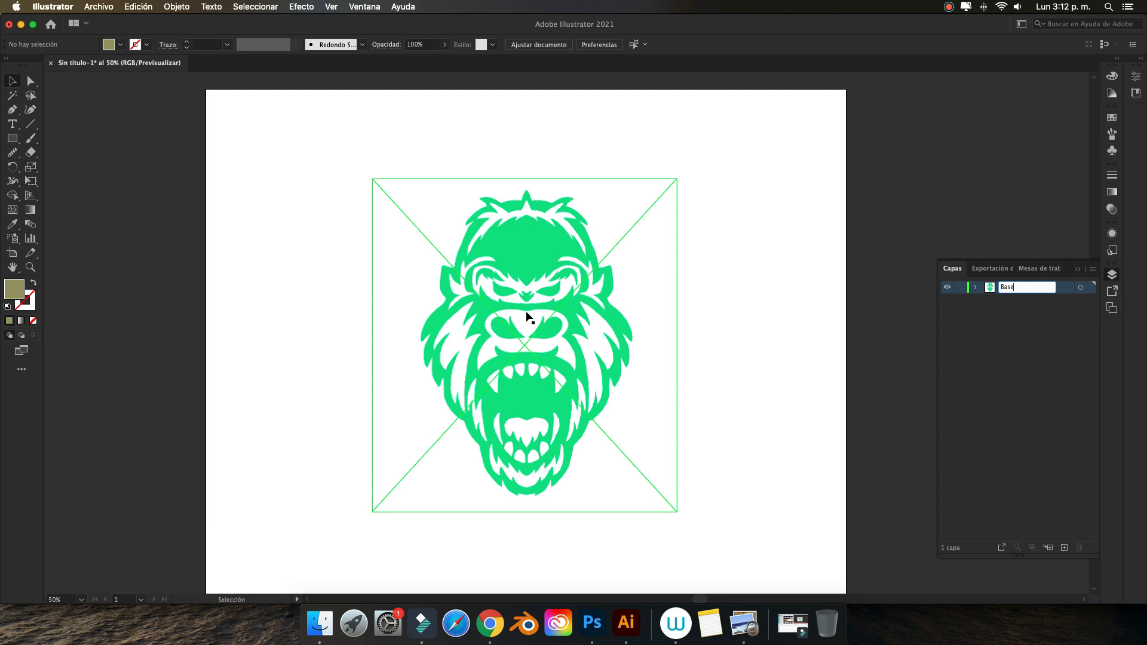
left_click(422, 45)
key("BackSpace")
type("30")
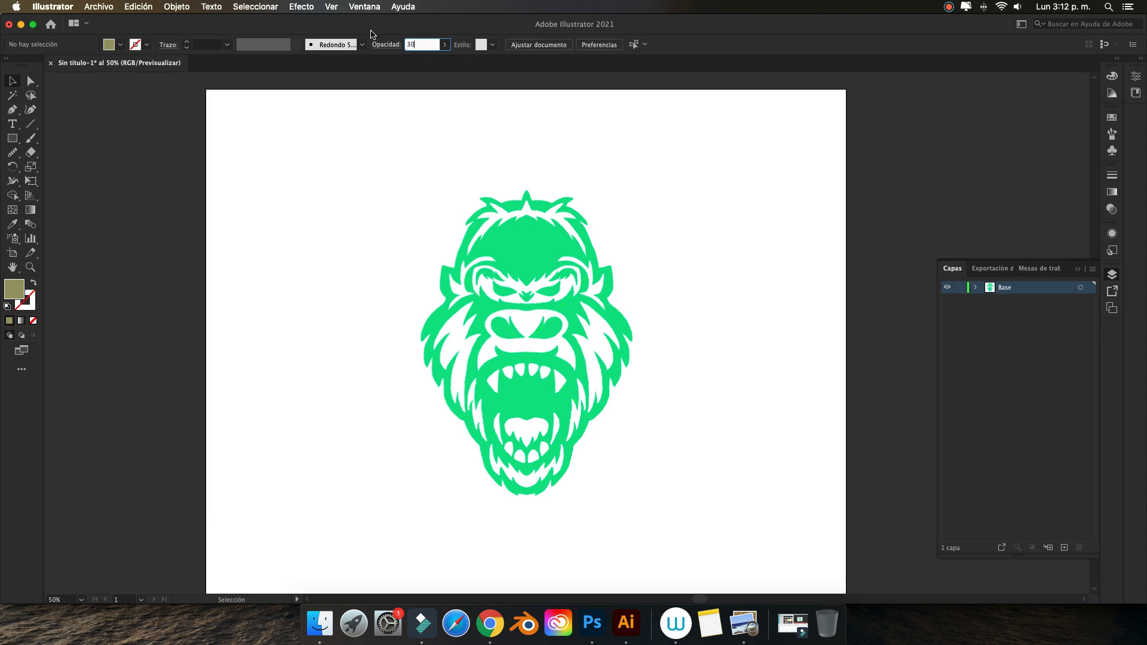
left_click(456, 209)
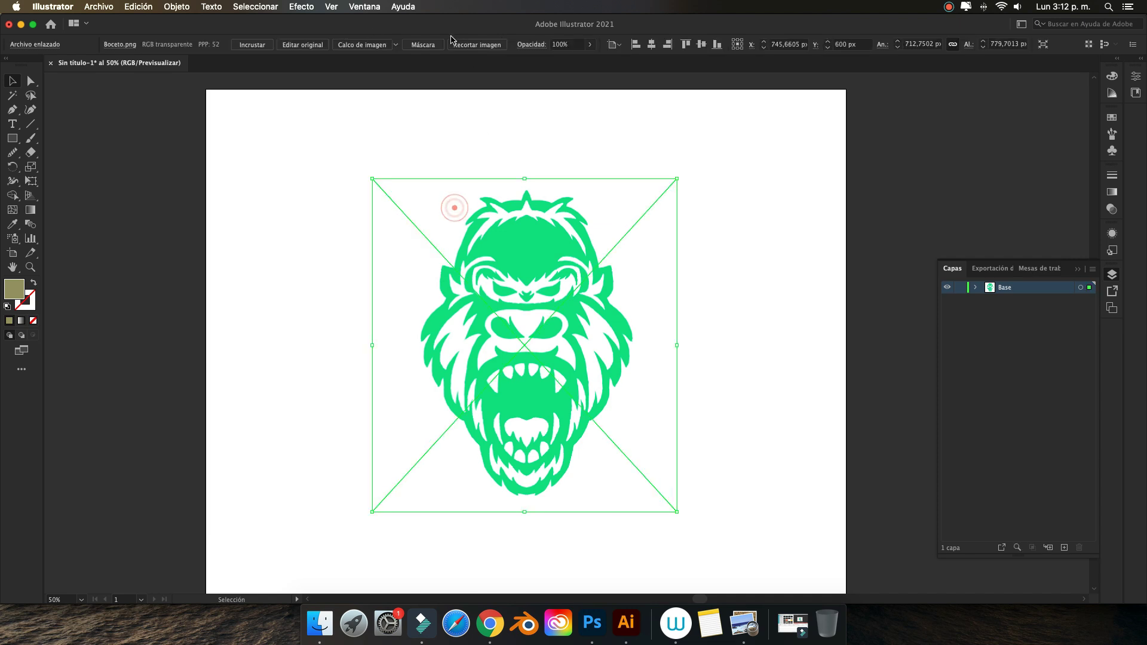
double_click(573, 44)
type("30")
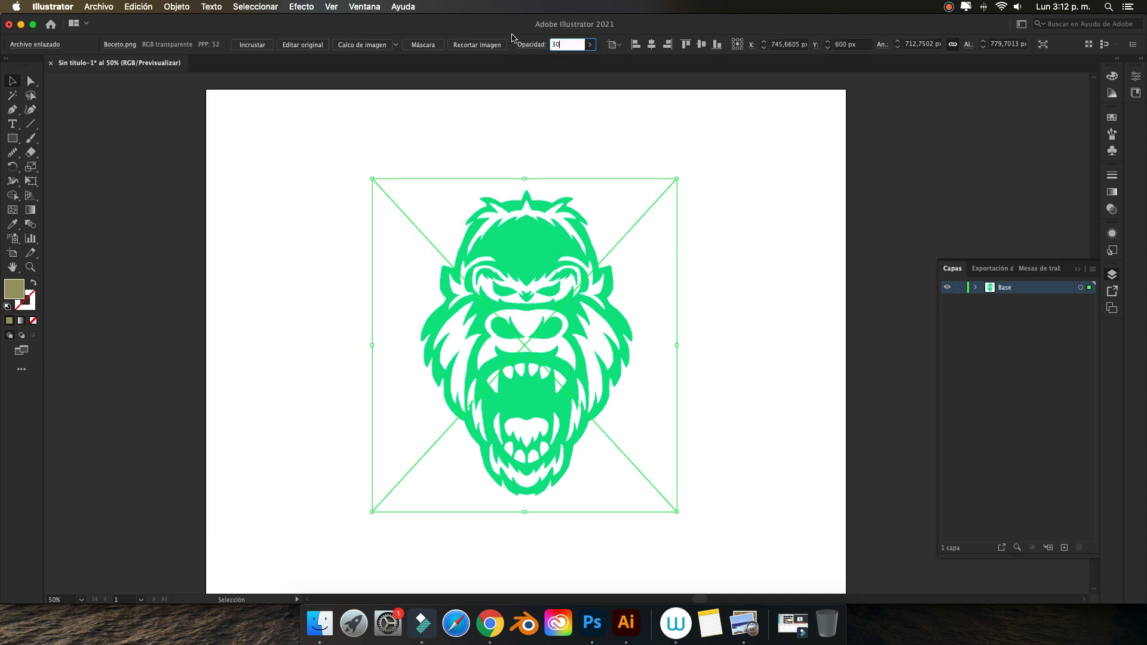
key("Return")
left_click(690, 126)
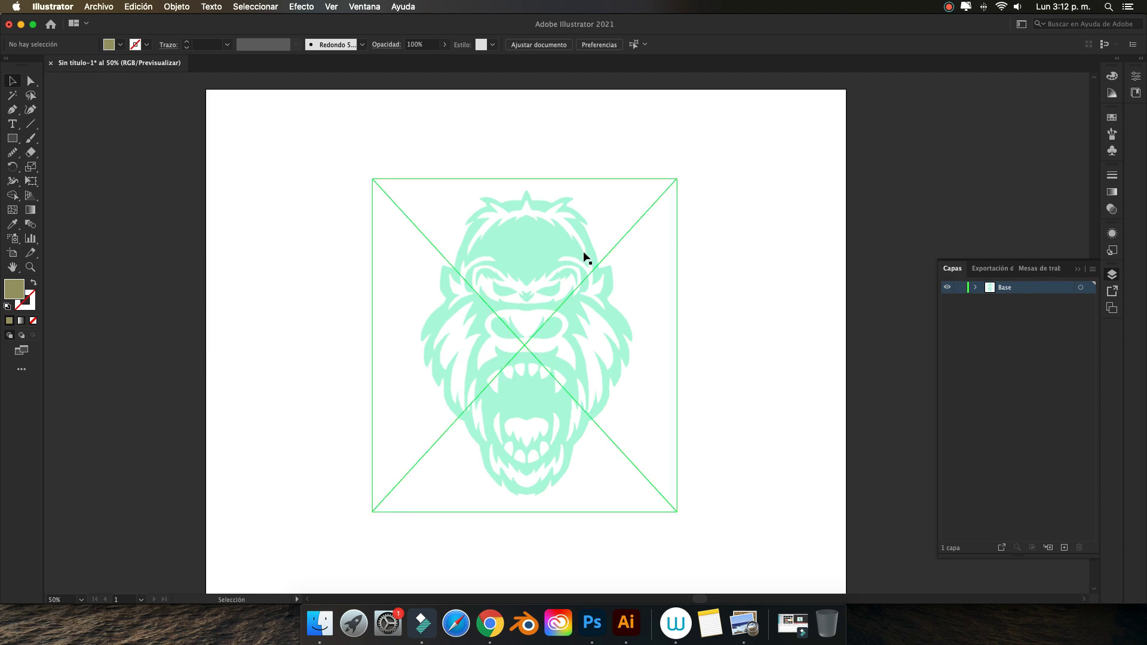
- Reapply 30% opacity to the sketch and lock the Base layer
left_click(559, 256)
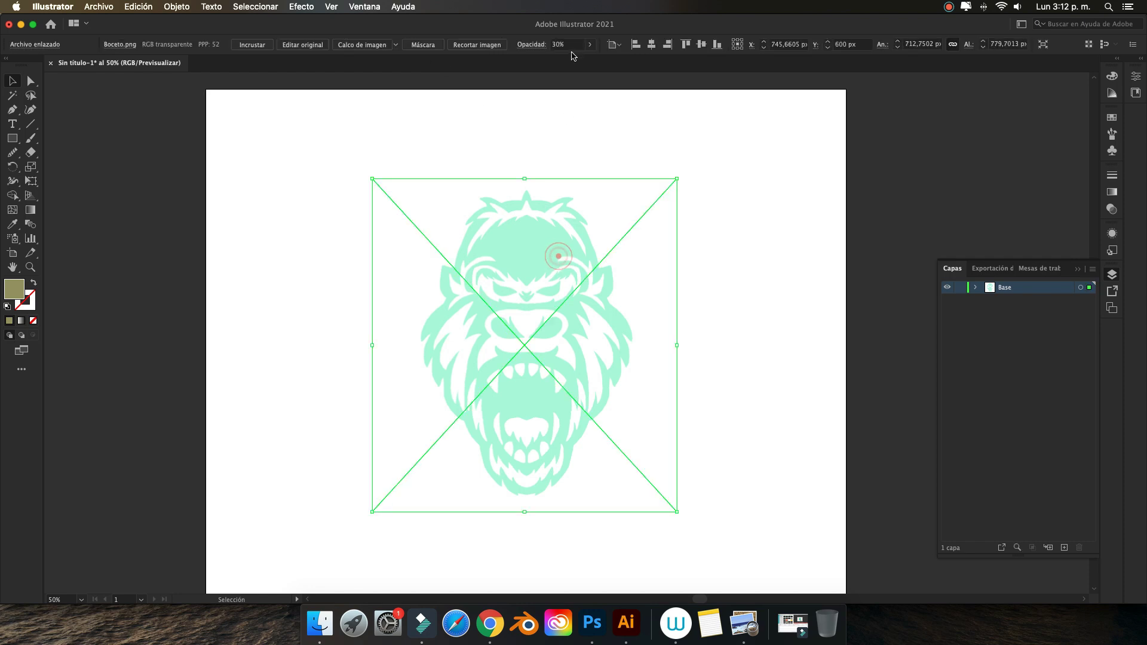
scroll(569, 43, "down", 1)
double_click(557, 45)
key("BackSpace")
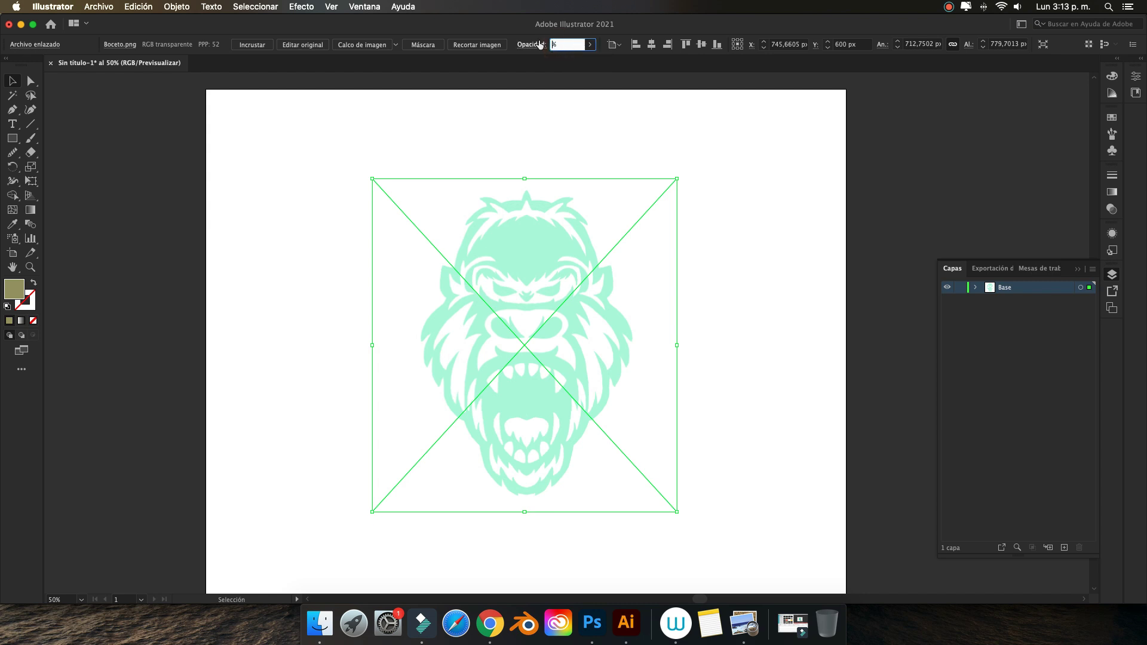
type("30")
key("Return")
left_click(960, 288)
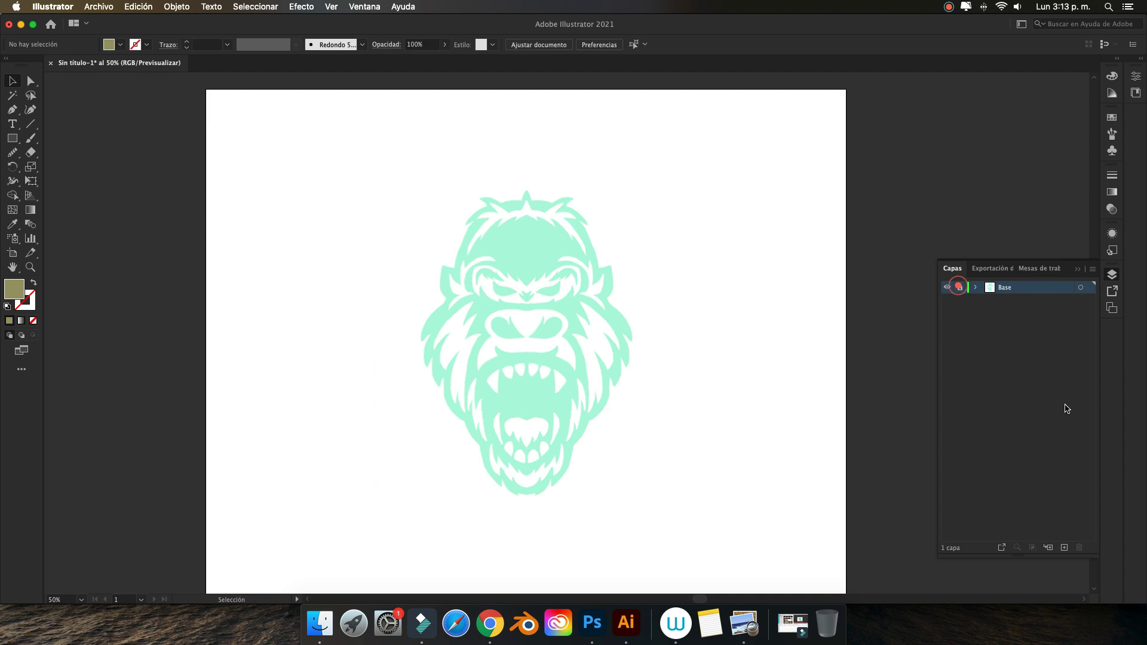
- Add a new layer above Base named Guía Vertical
left_click(1064, 548)
double_click(1018, 289)
type("C")
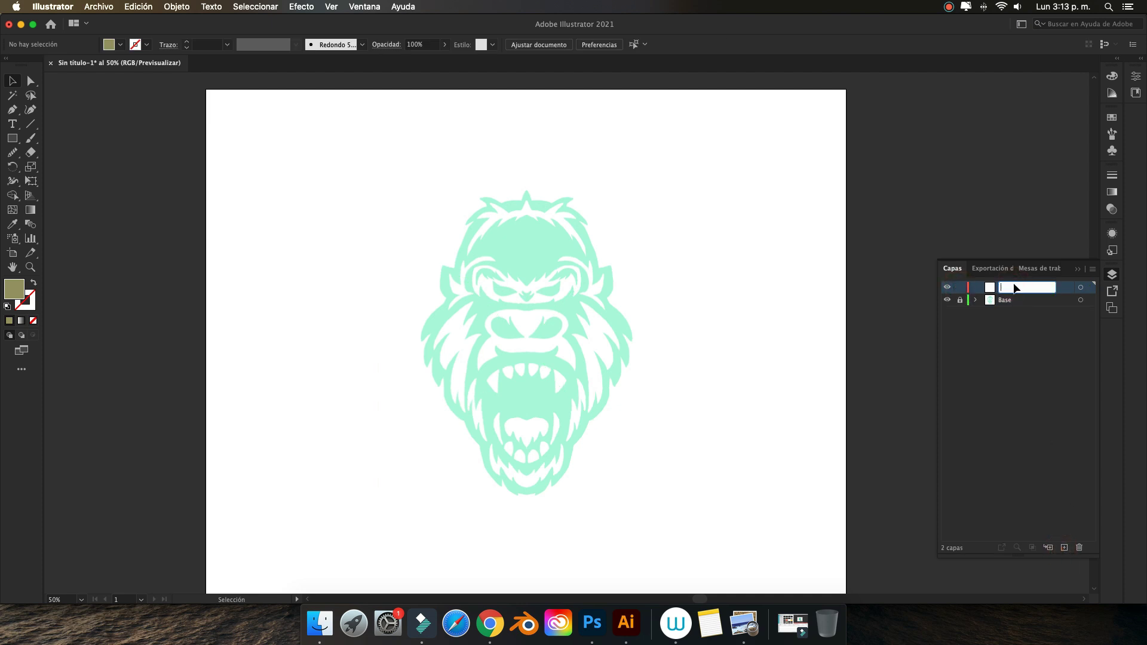
type("uía V")
type("ertic")
type("al")
key("Return")
- Turn off smart guides via Ver > Guías inteligentes
key("super+minus")
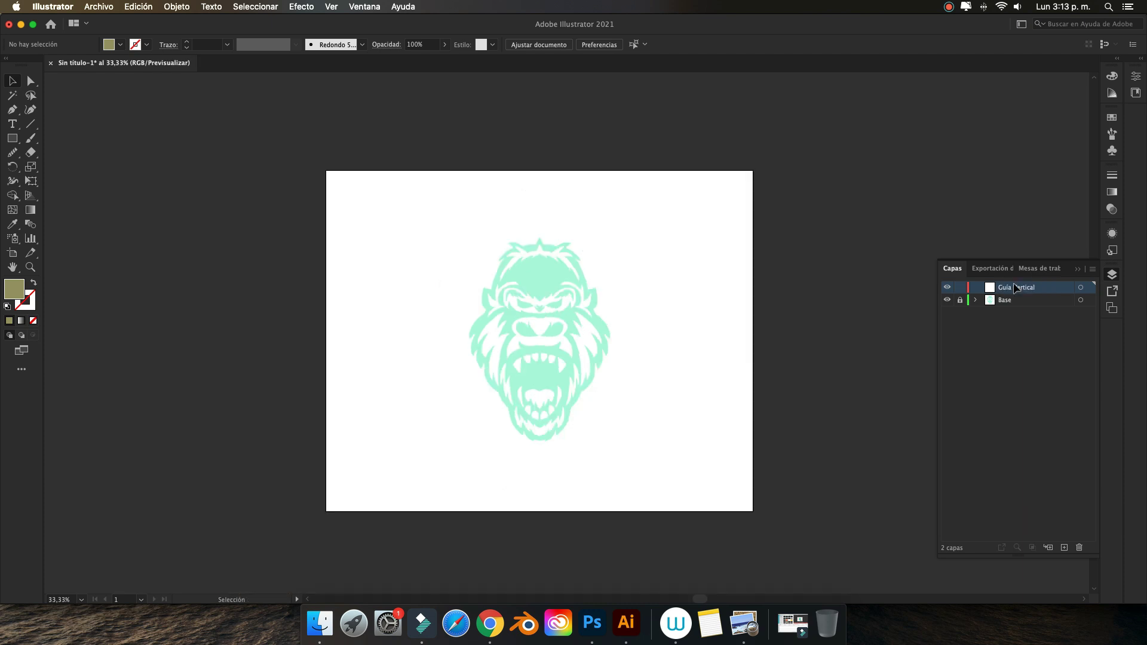
left_click(332, 6)
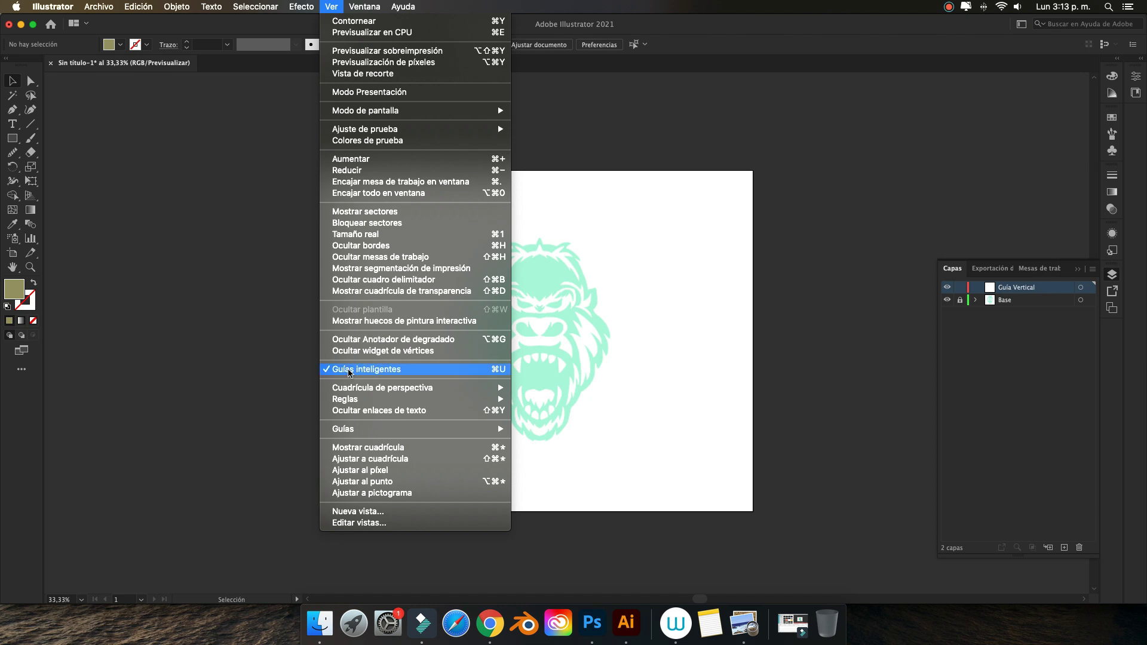
left_click(350, 370)
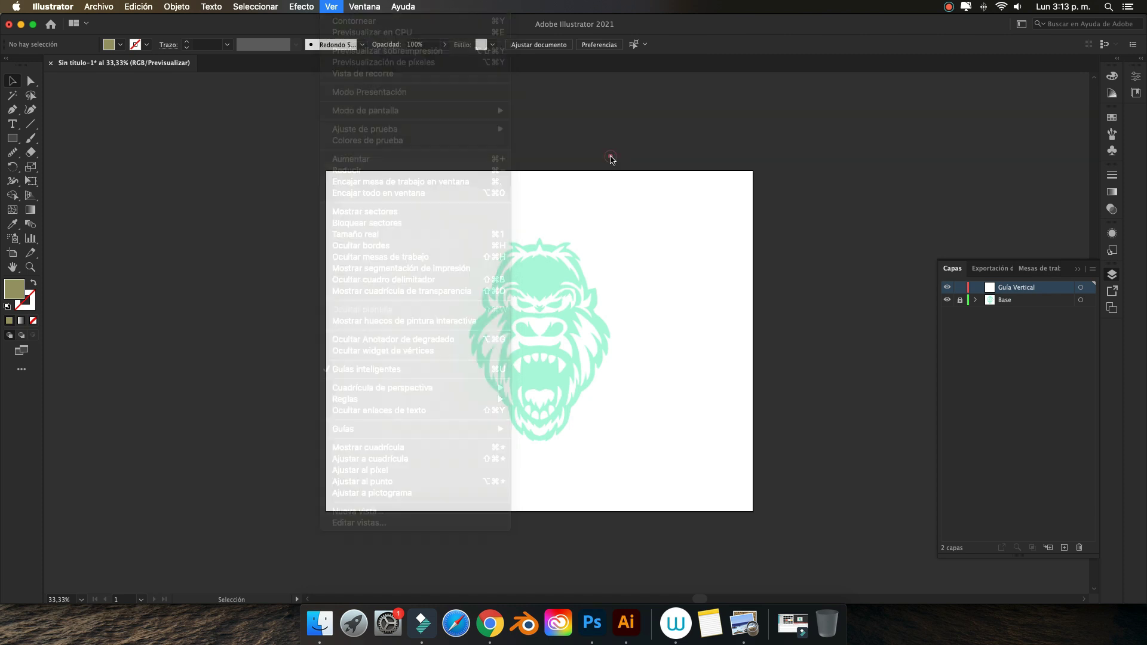
key("super+plus")
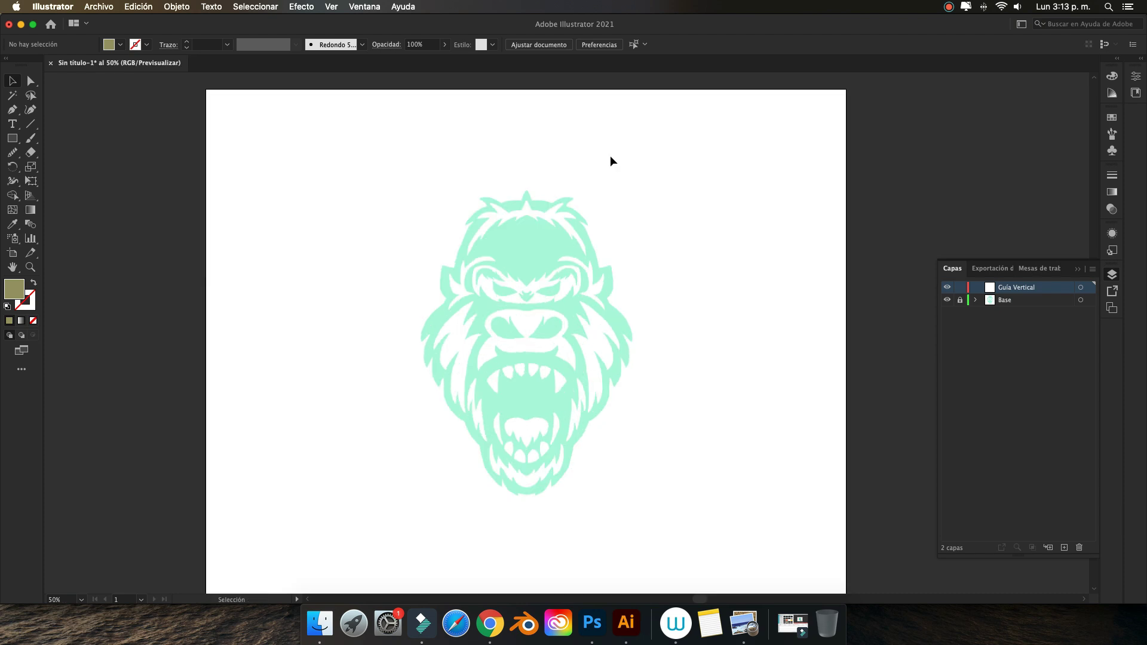
key("p")
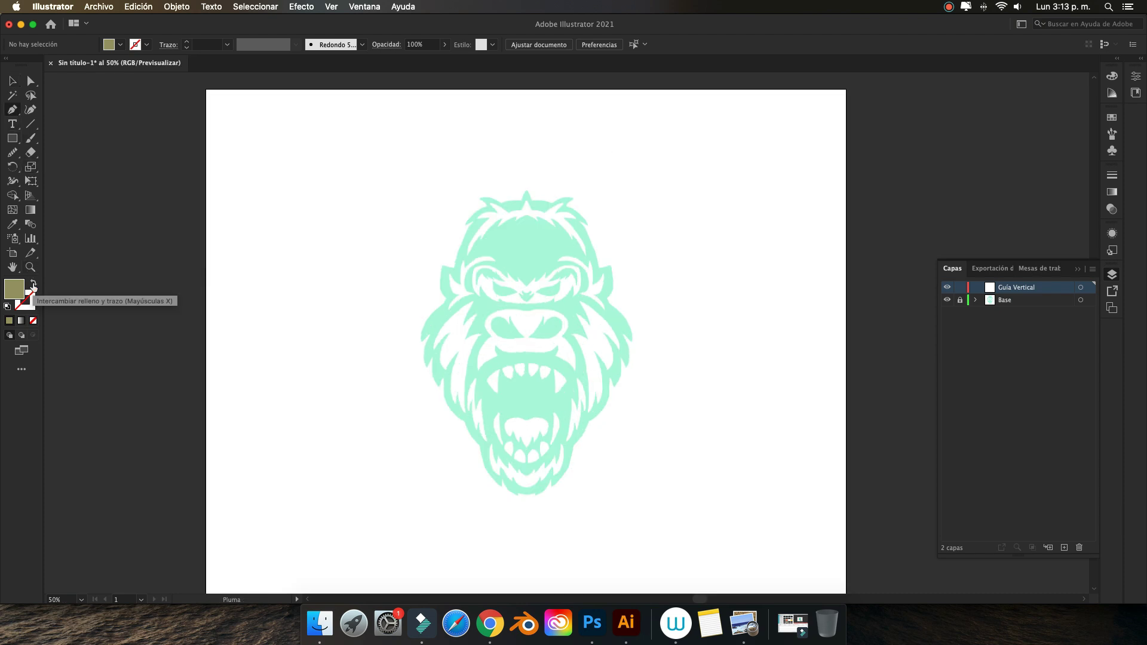
- Set no fill and a dark grey 4F4F4F stroke
left_click(26, 307)
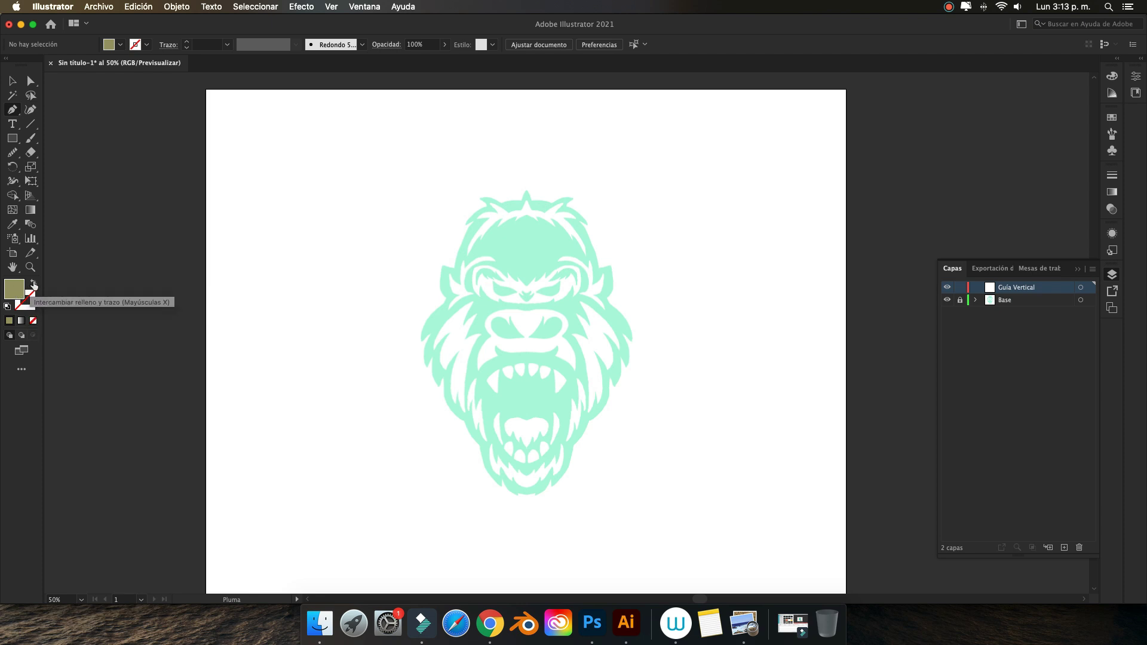
left_click(34, 283)
double_click(27, 301)
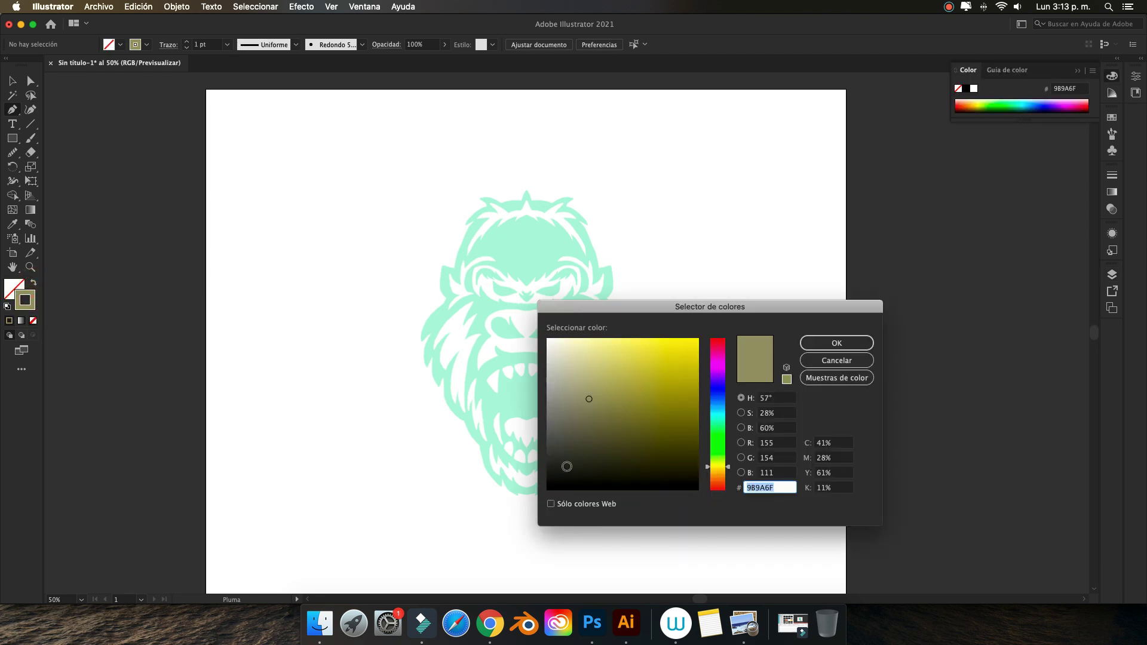
left_click(554, 466)
left_click(817, 338)
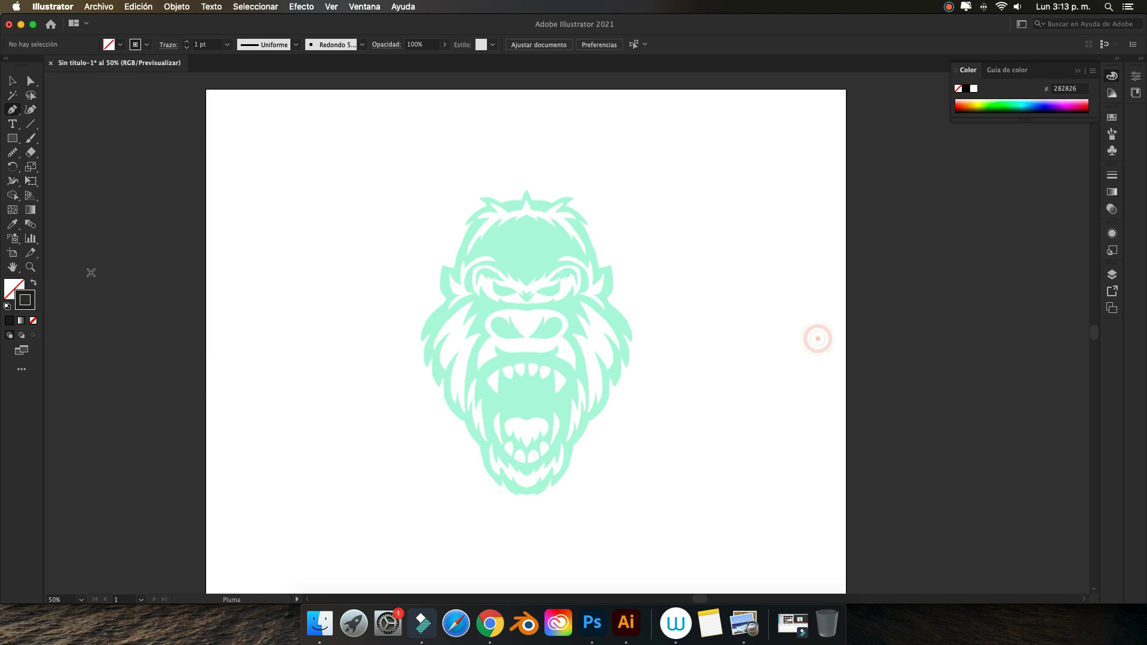
double_click(25, 301)
left_click_drag(550, 459, 545, 443)
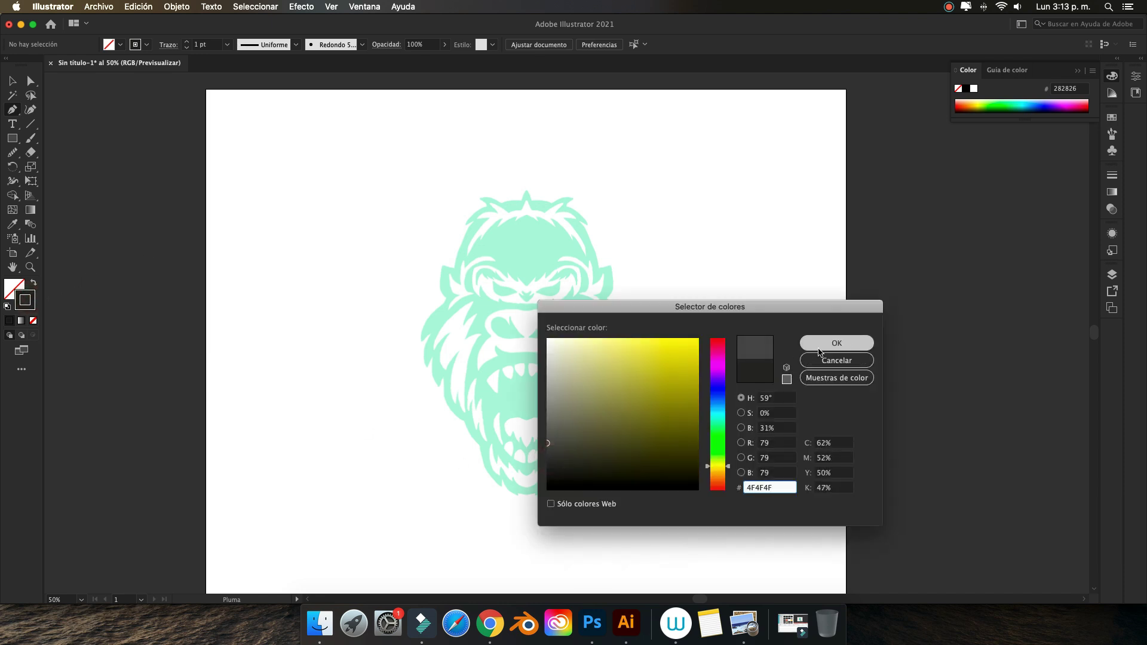
left_click(837, 343)
key("super+minus")
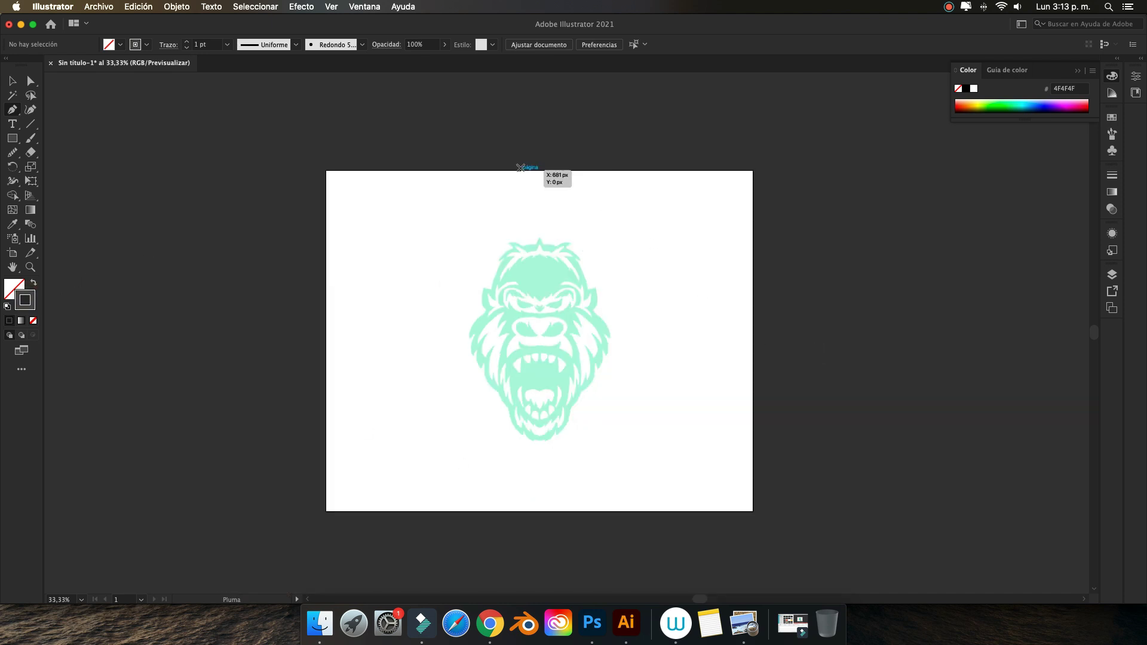
- Draw a vertical line the full artboard height and centre it horizontally on the artboard
left_click(530, 172)
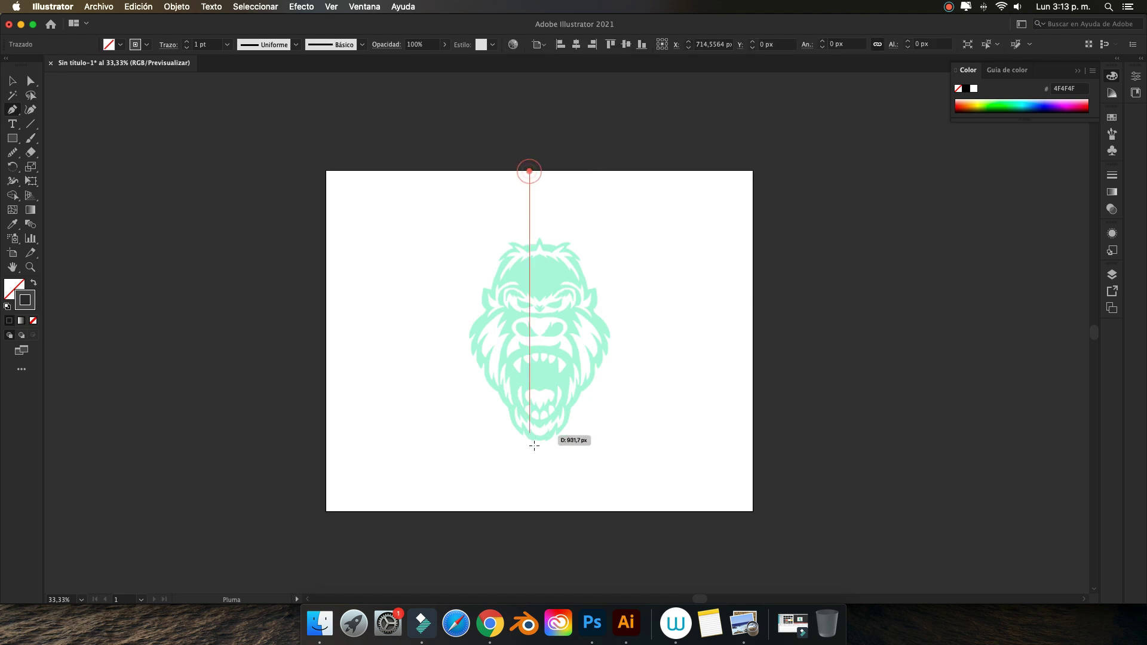
left_click(530, 511)
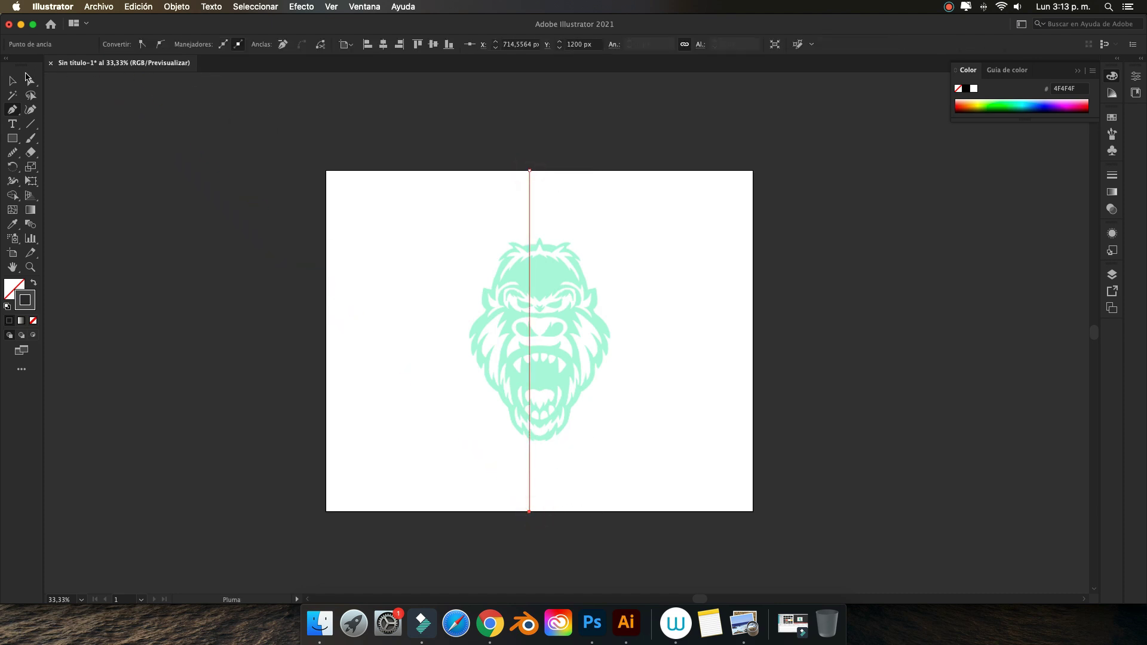
left_click(9, 83)
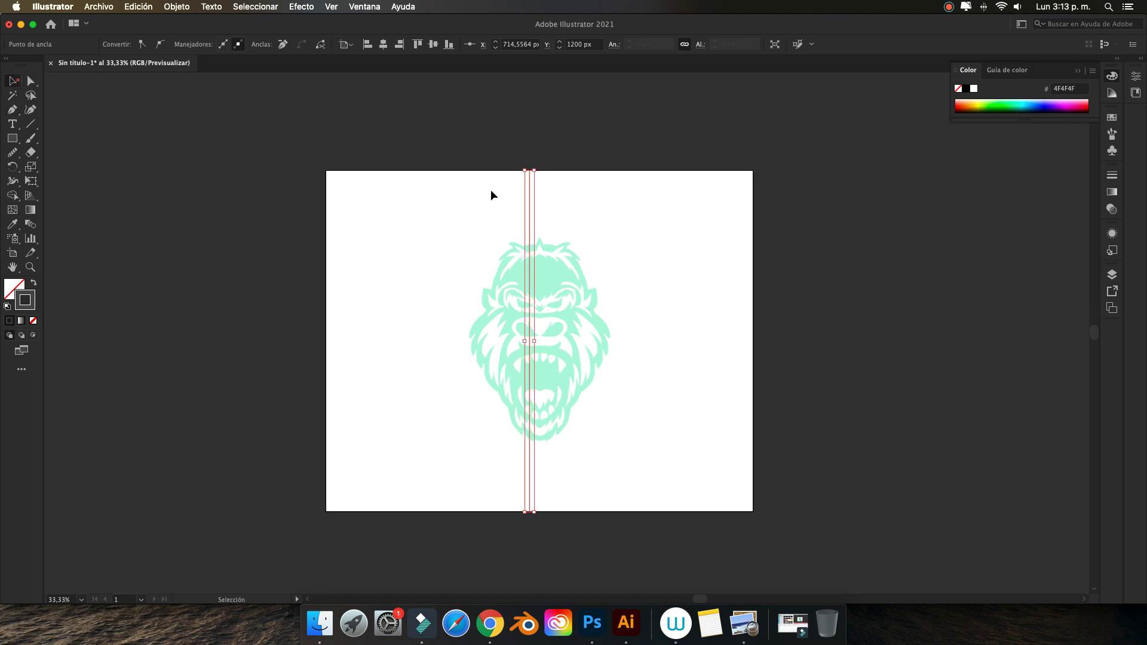
left_click(593, 103)
left_click_drag(453, 134, 566, 227)
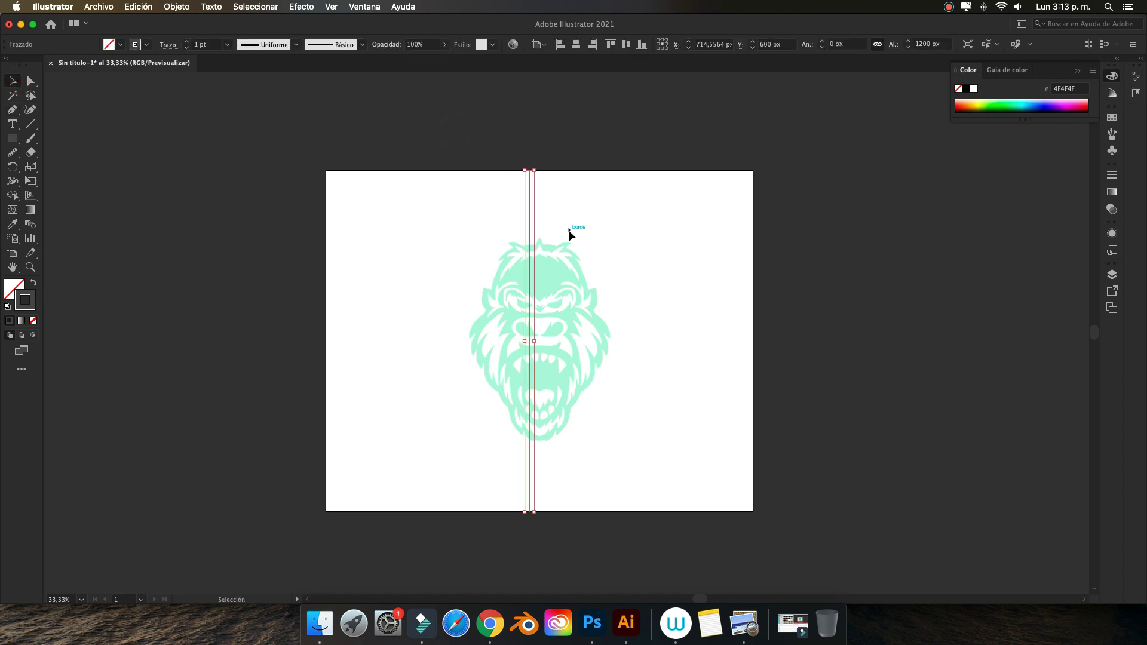
left_click(543, 45)
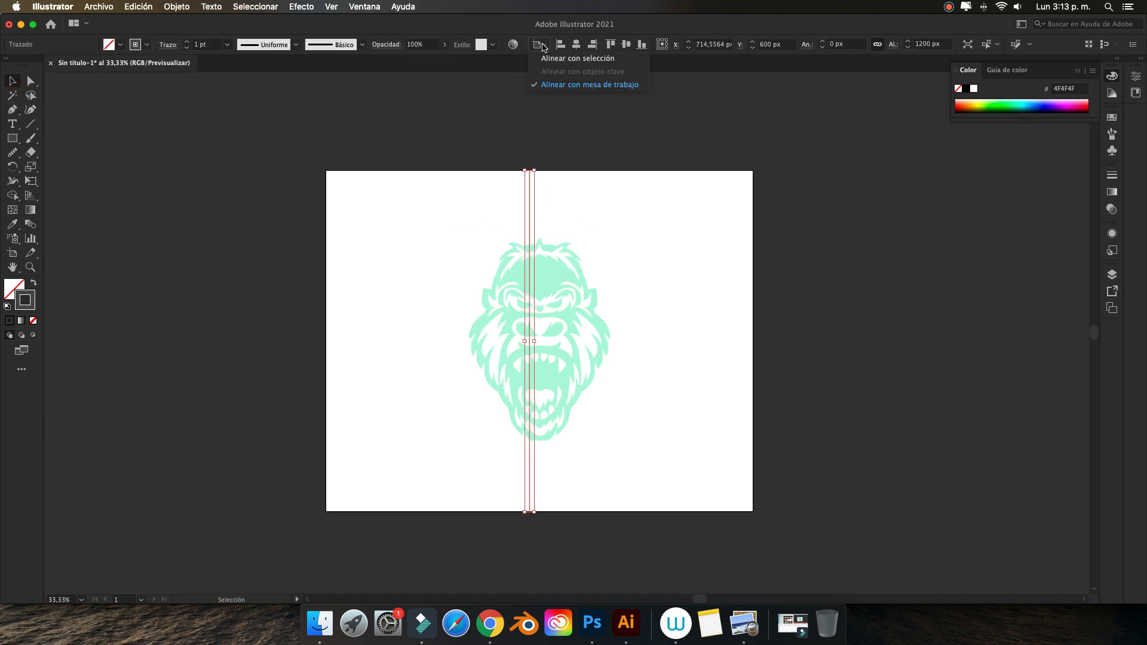
left_click(579, 85)
left_click(576, 44)
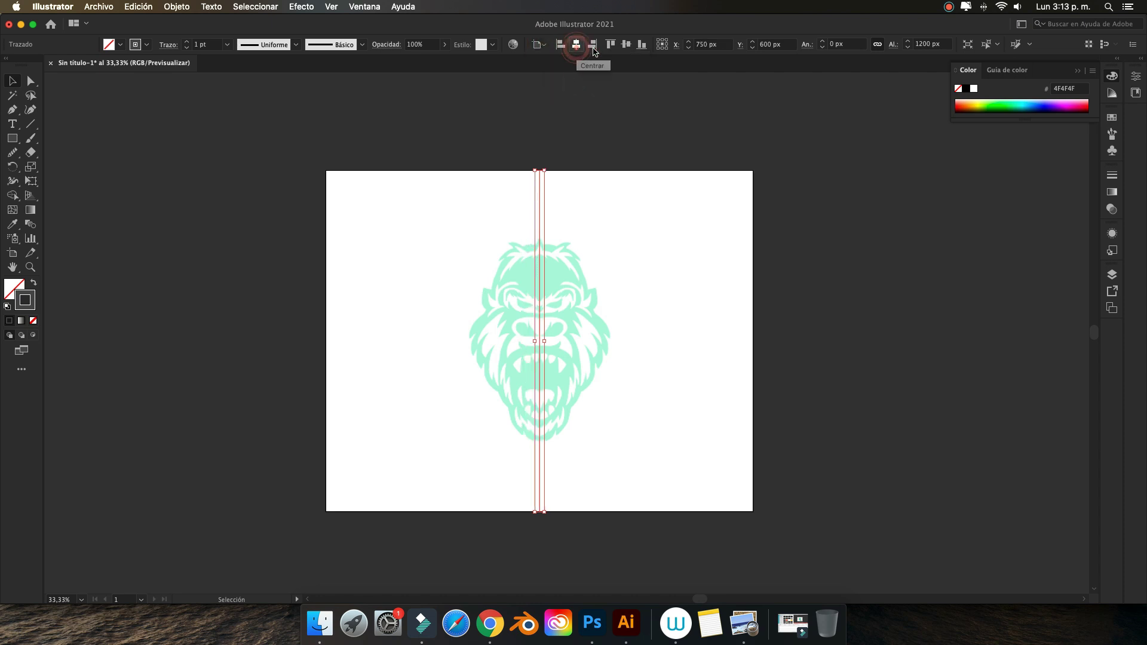
left_click(623, 110)
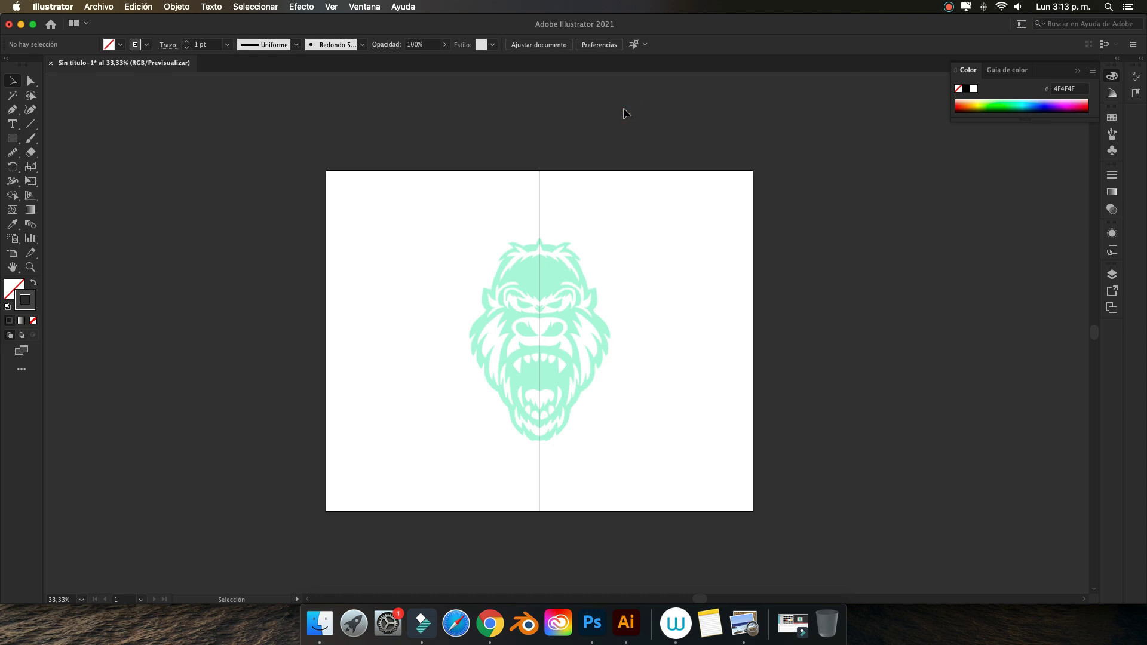
key("ctrl+plus")
key("ctrl+plus")
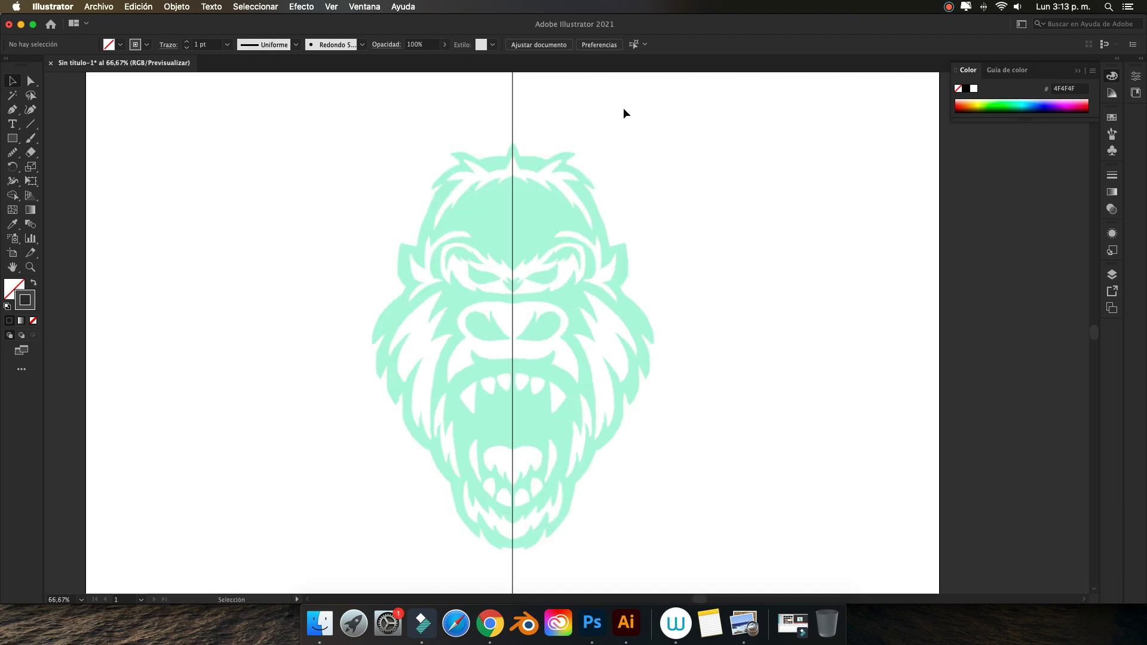
key("ctrl+minus")
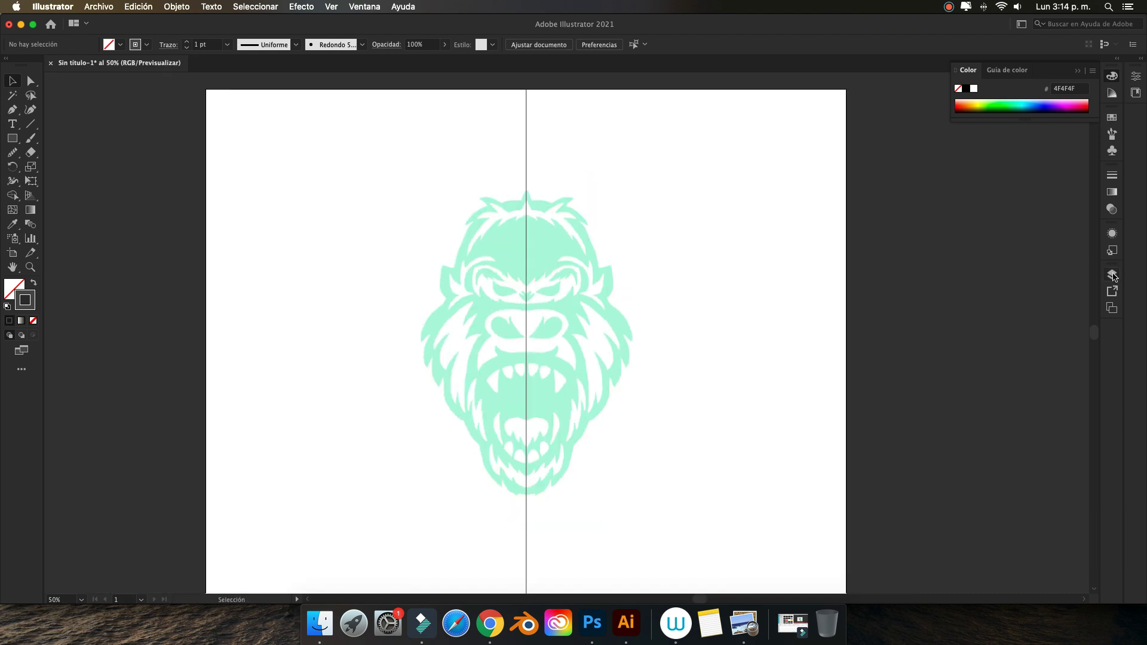
left_click(1112, 275)
- Lock Guía Vertical and add a new top layer named Simetría
left_click(961, 287)
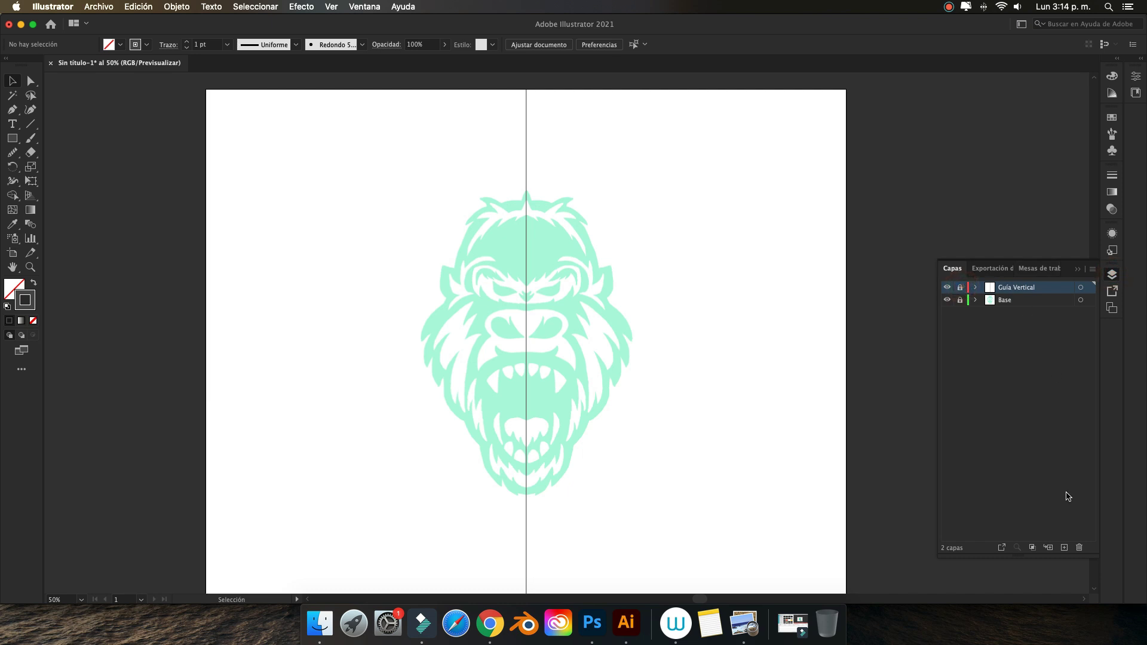
left_click(1064, 547)
double_click(1019, 289)
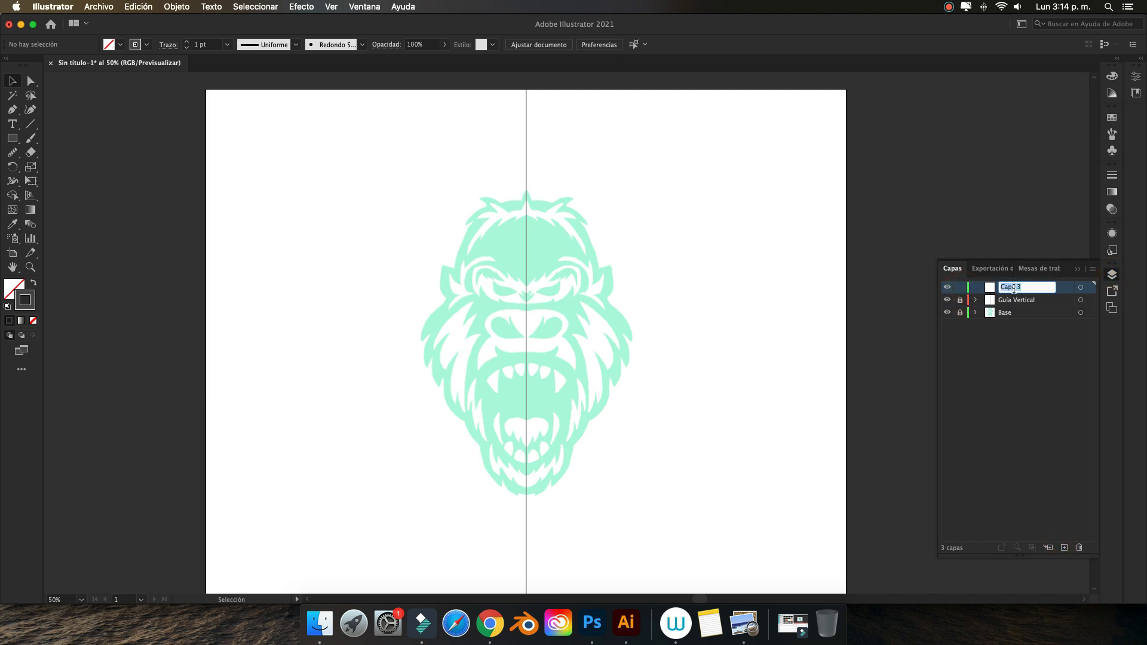
type("Sime")
type("tría")
key("Return")
key("p")
- Draw a horizontal Pen line from left to right across the artboard
left_click(175, 341)
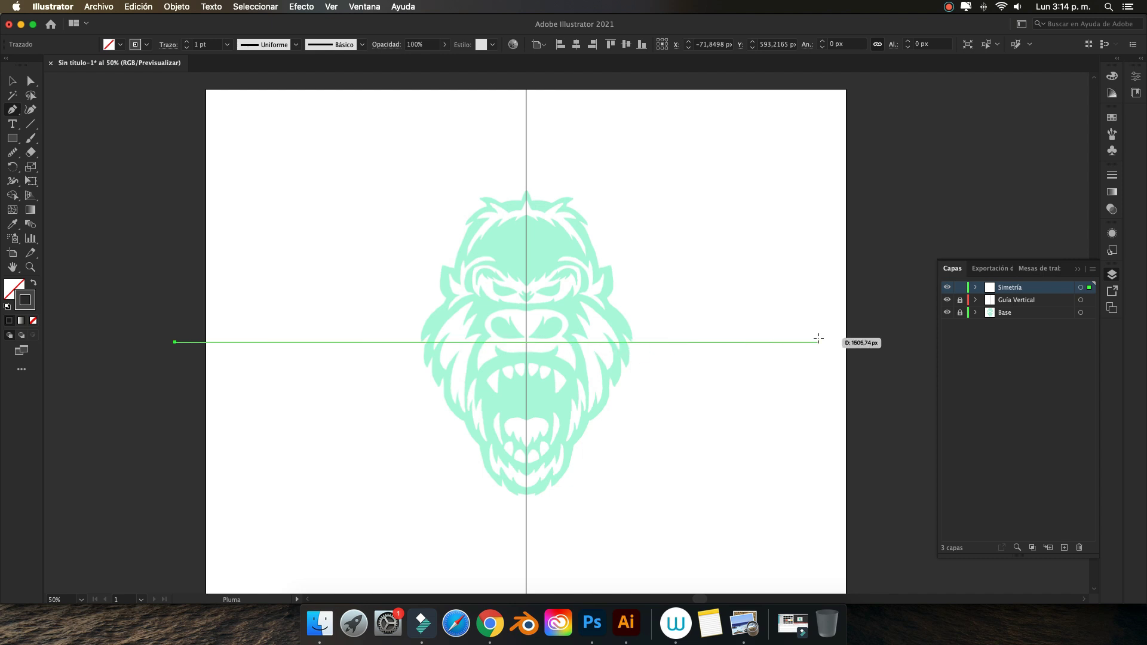
left_click(875, 341)
key("v")
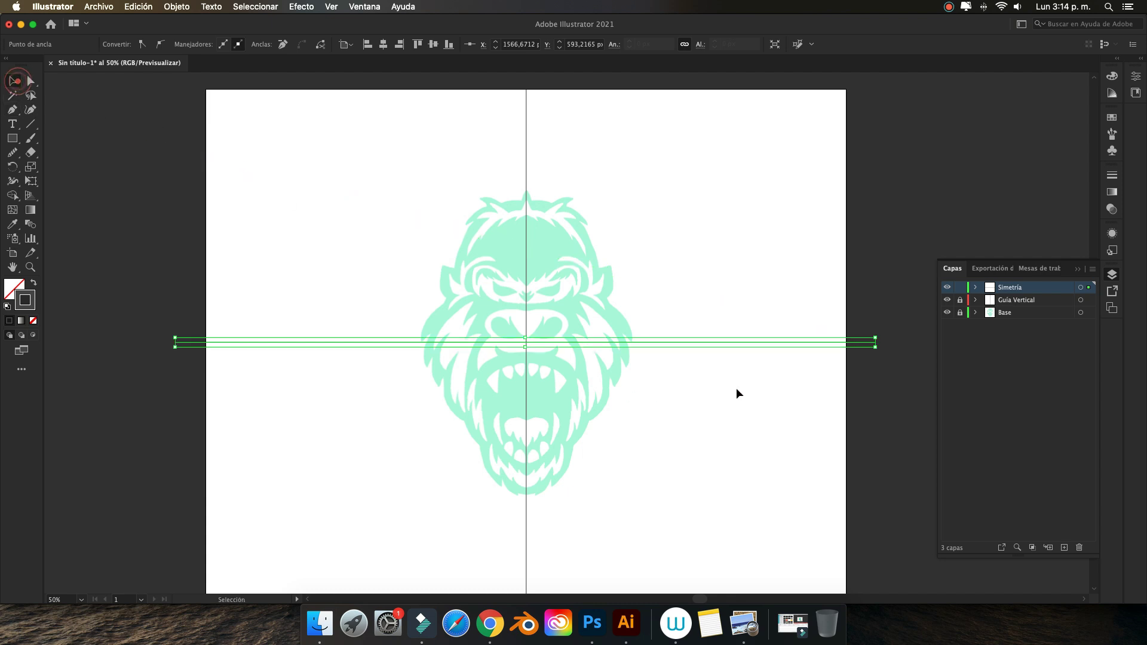
left_click(786, 397)
left_click_drag(812, 311, 843, 418)
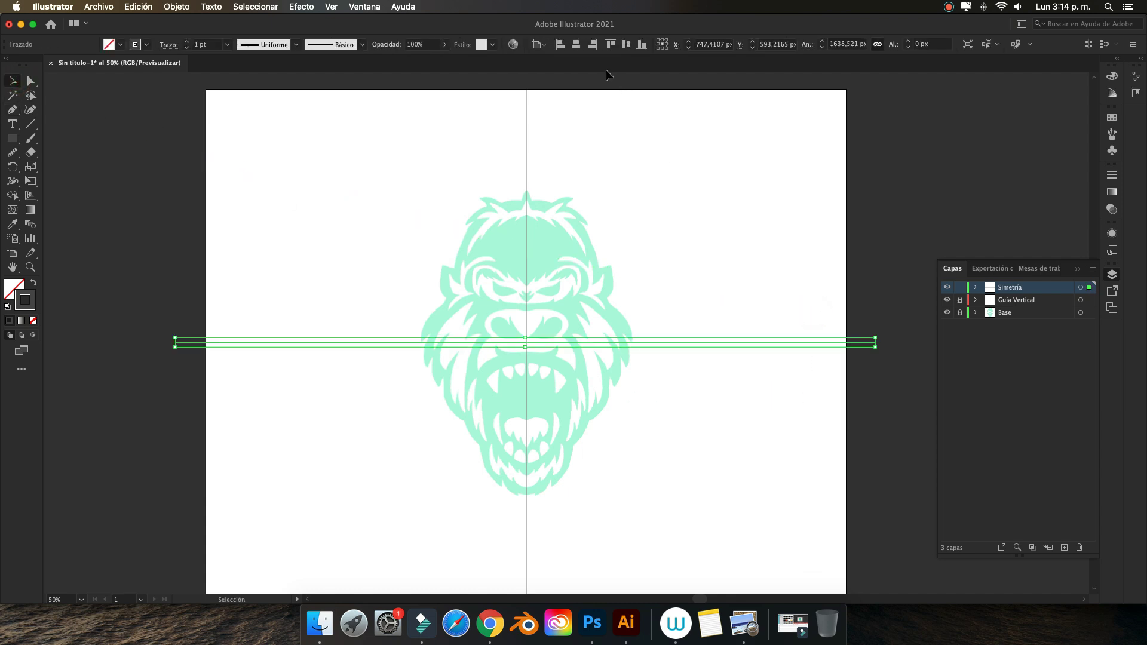
- Centre the horizontal line both horizontally and vertically relative to the artboard
left_click(539, 44)
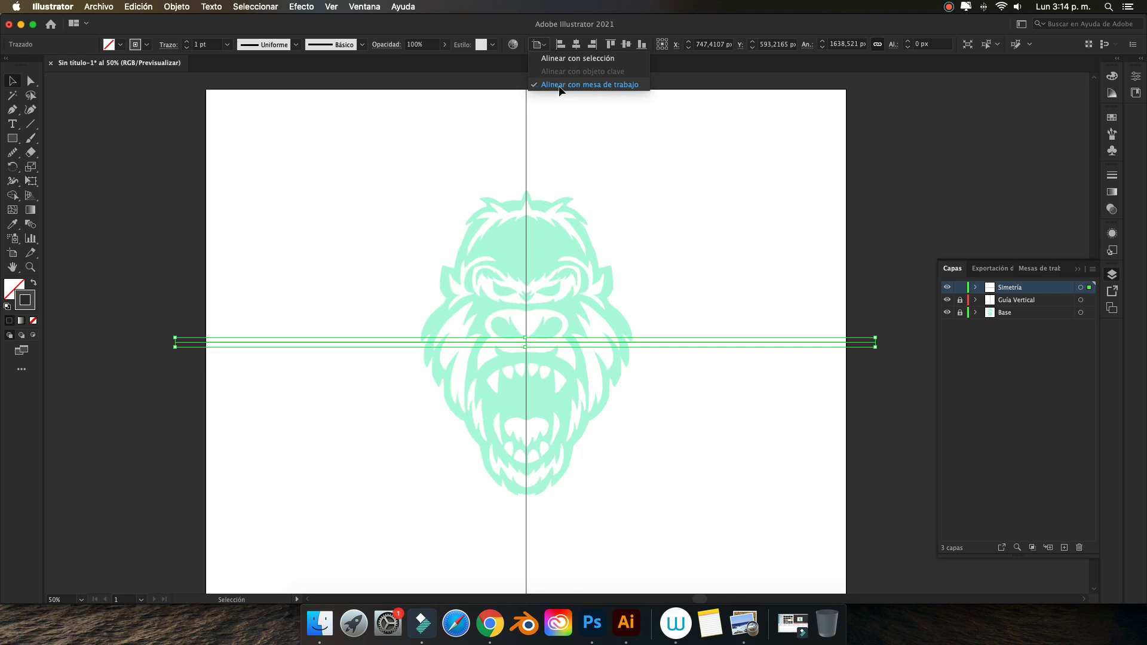
left_click(560, 85)
left_click(576, 45)
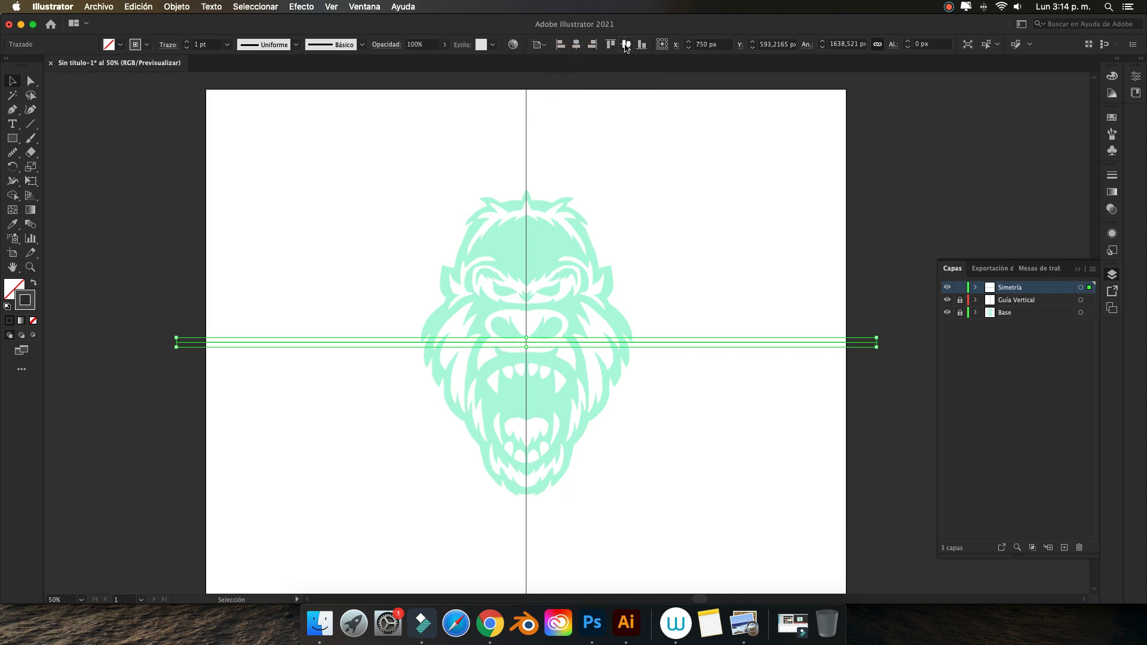
left_click(625, 45)
left_click(715, 127)
key("super+minus")
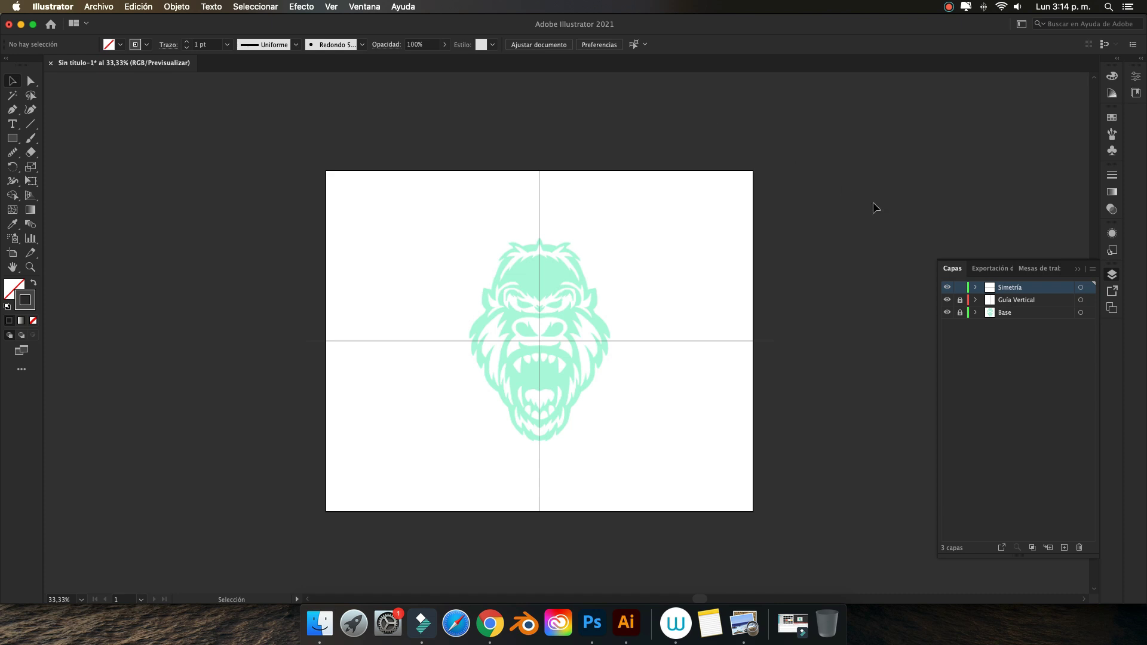
left_click_drag(696, 352, 701, 365)
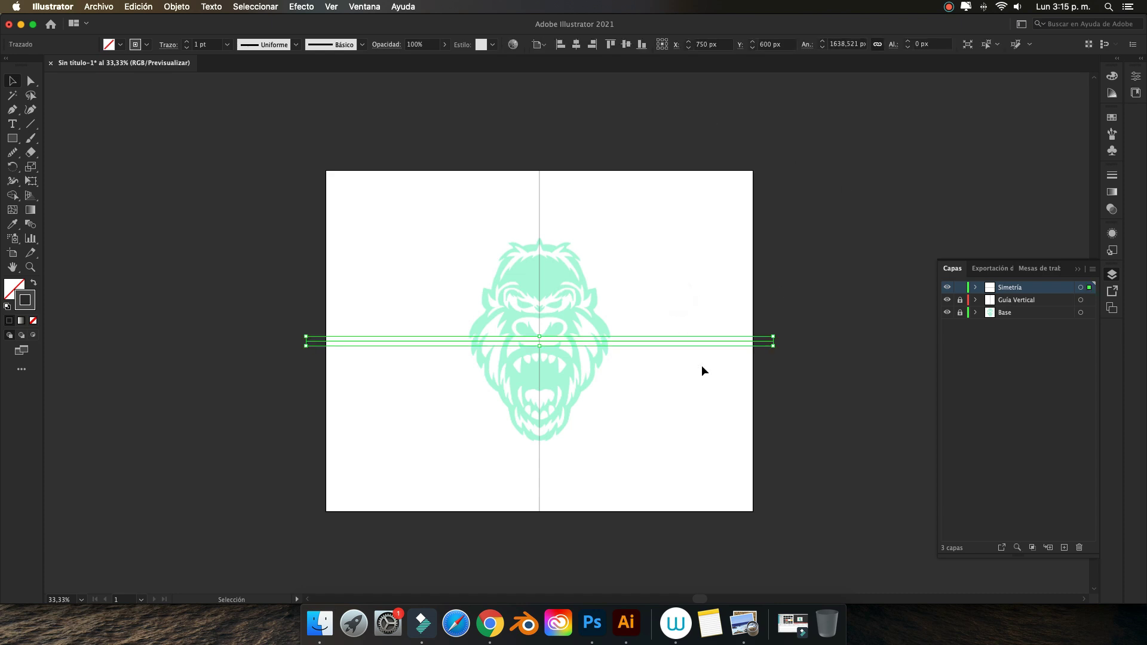
left_click(740, 377)
- Clear the selection and click the Simetría layer's target circle in the Capas panel
left_click(1080, 287)
key("super+plus")
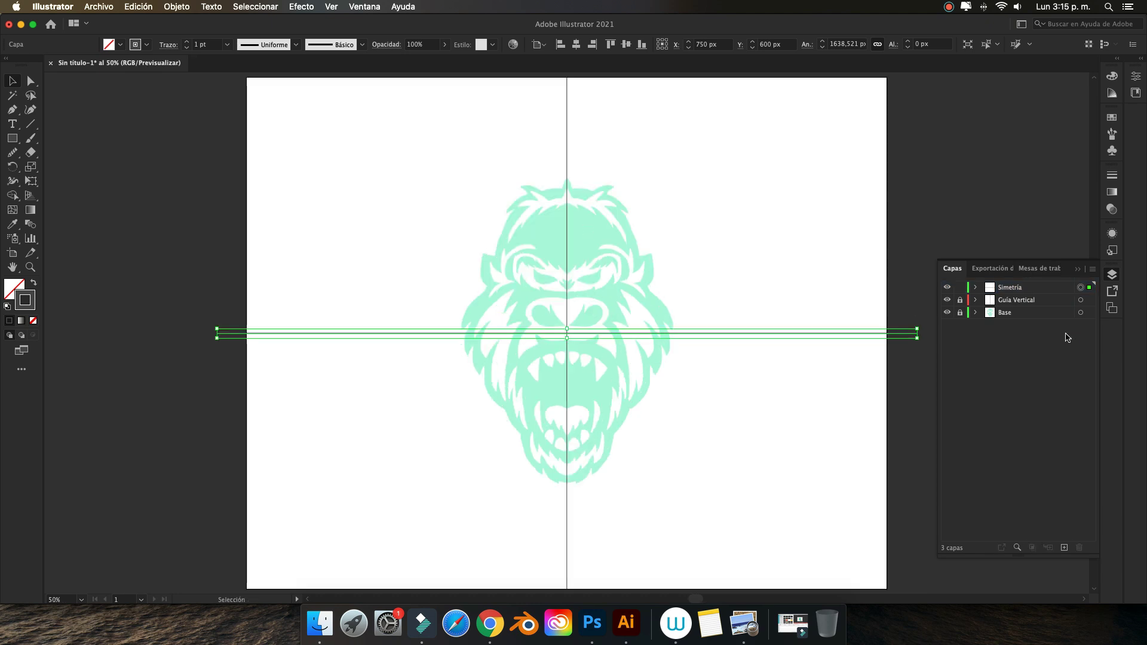
left_click(1068, 338)
left_click(831, 242)
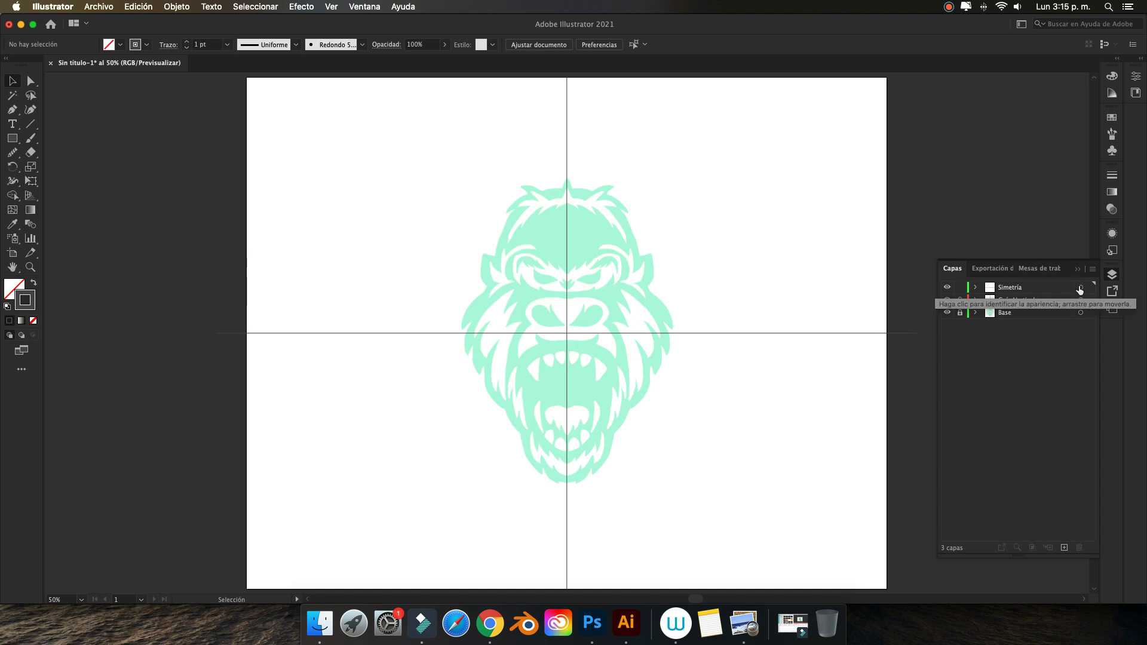
left_click(1082, 289)
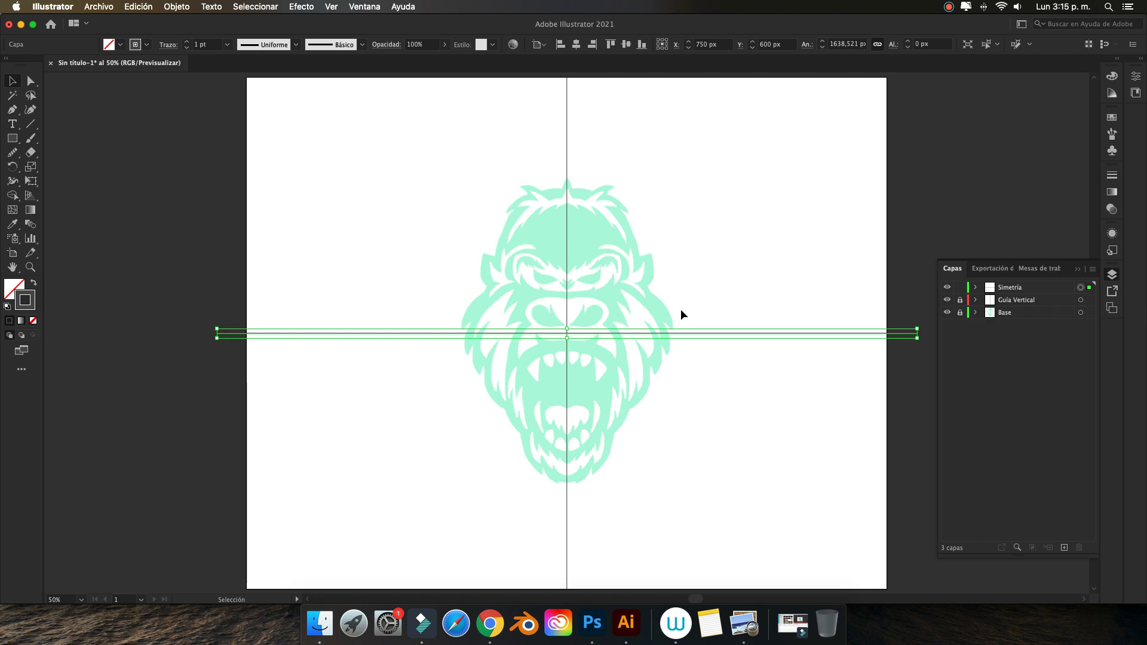
- Apply a Transform effect with Reflect X and 1 copy to mirror the artwork horizontally
left_click(303, 7)
mouse_move(353, 126)
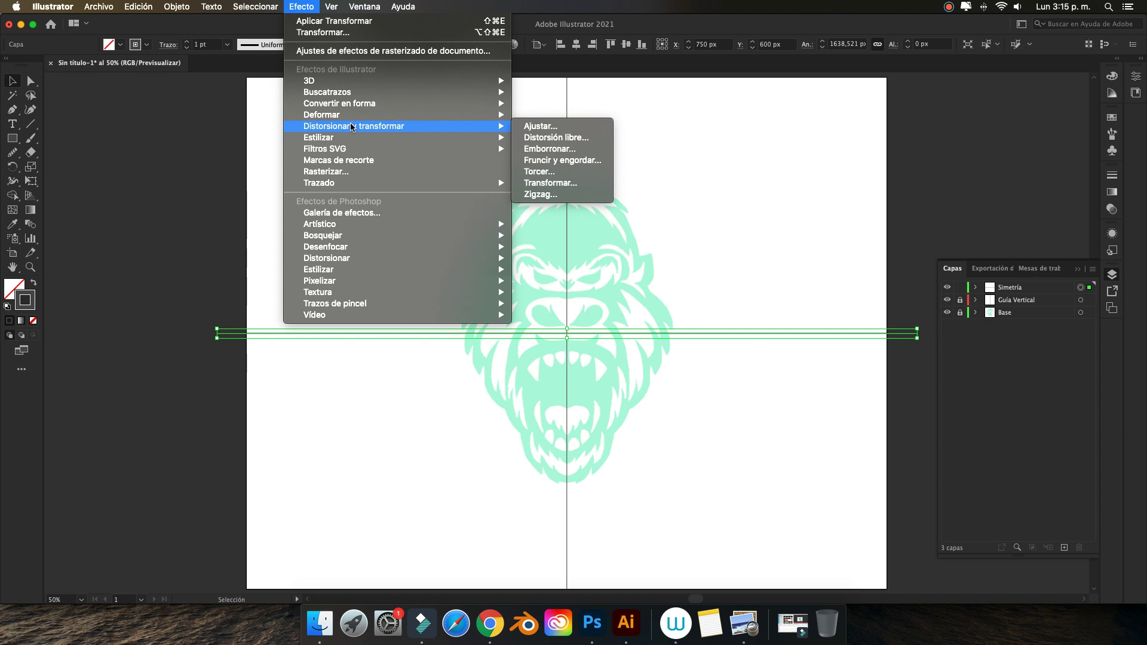
left_click(547, 183)
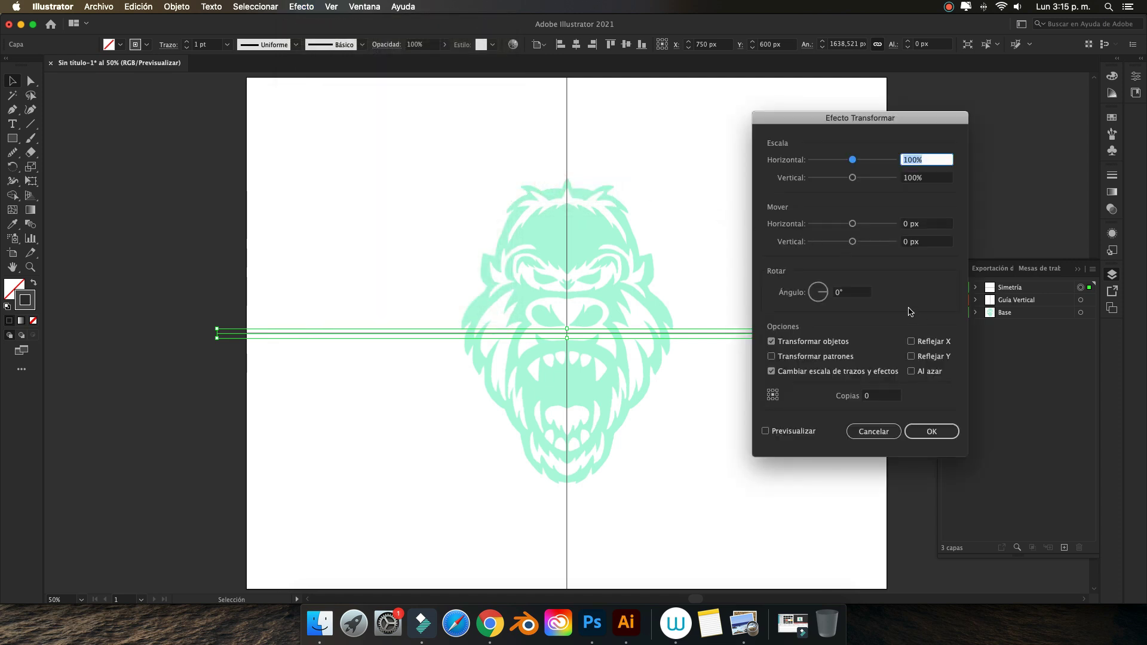
left_click(911, 342)
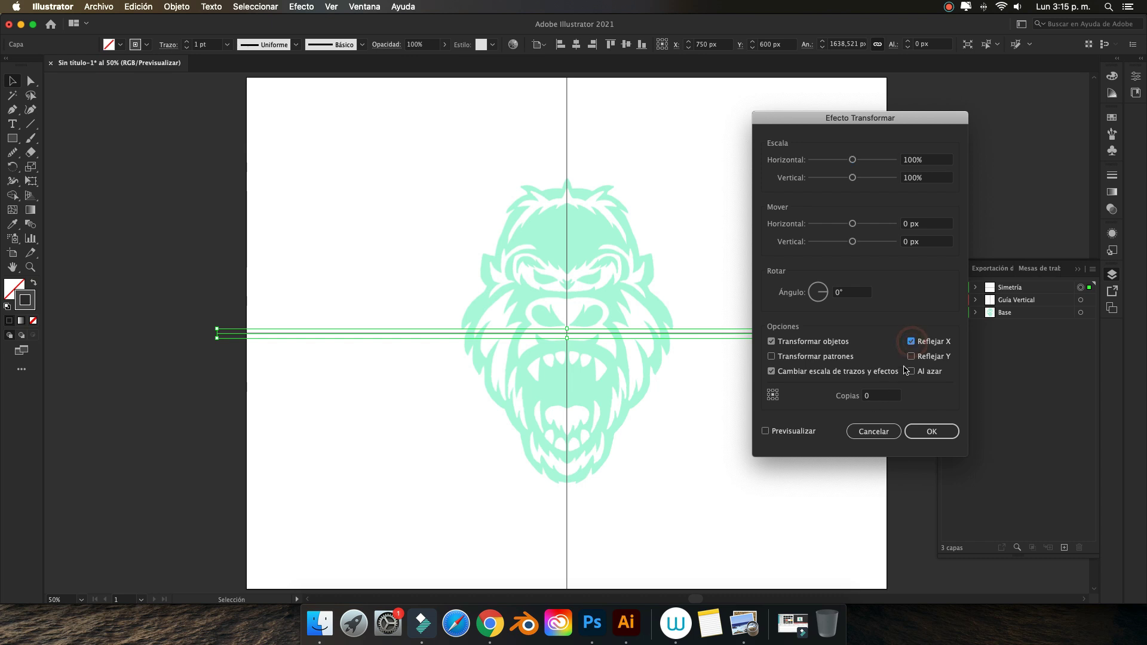
left_click_drag(886, 118, 963, 123)
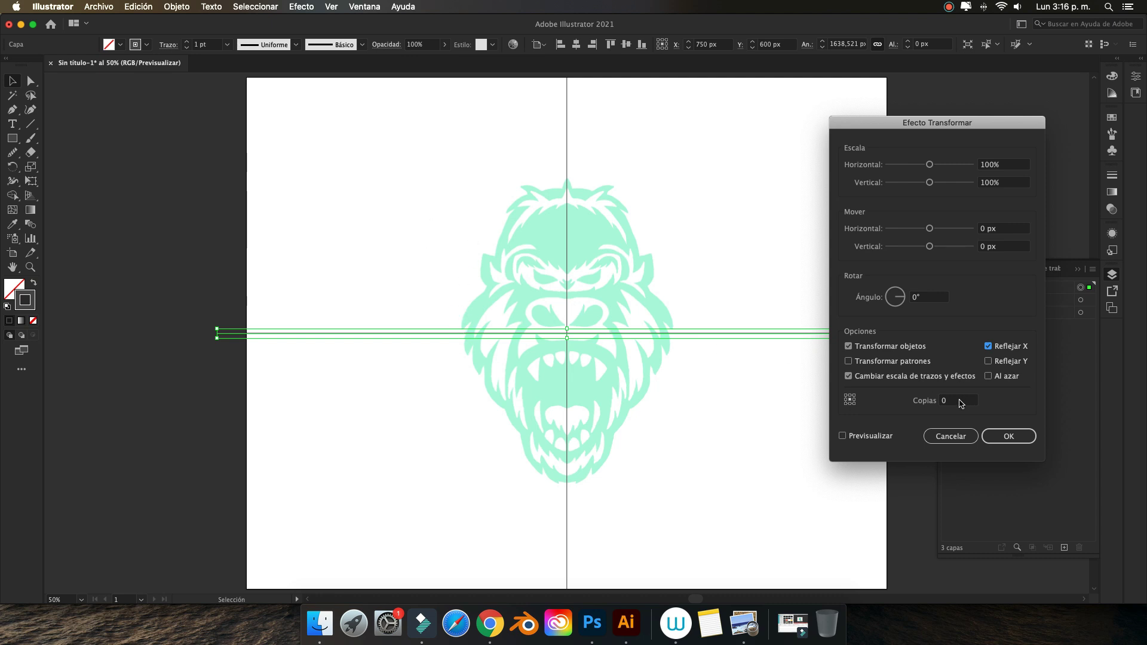
left_click(961, 403)
left_click(1007, 439)
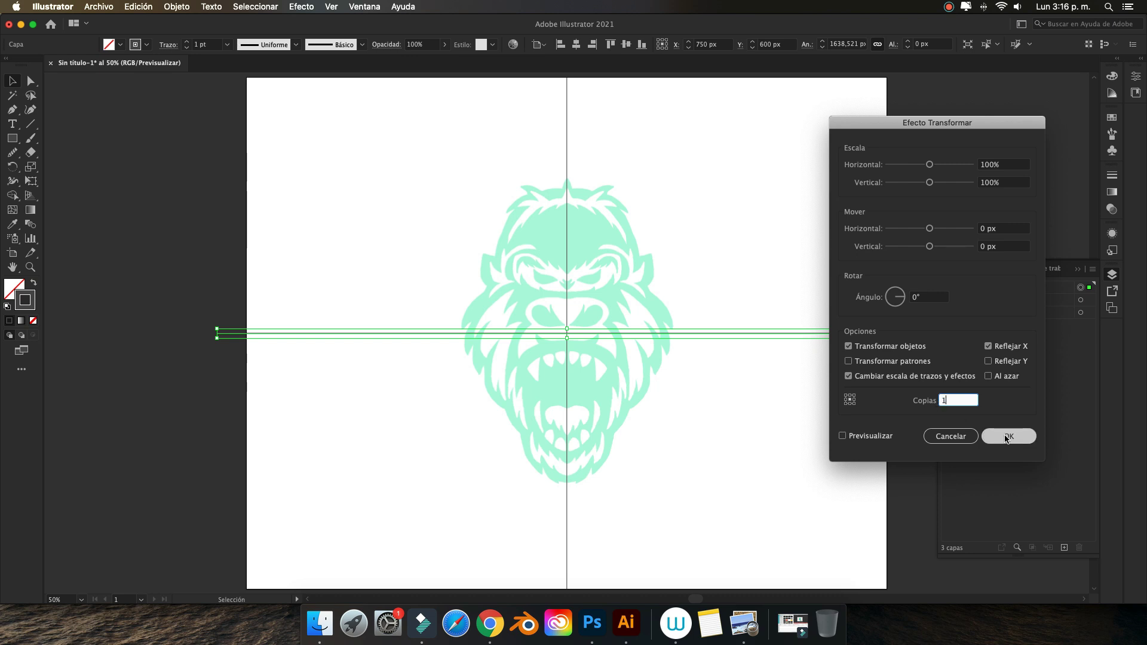
- Hide the horizontal line path inside the Simetría layer and target that layer for drawing
left_click(791, 424)
left_click(977, 289)
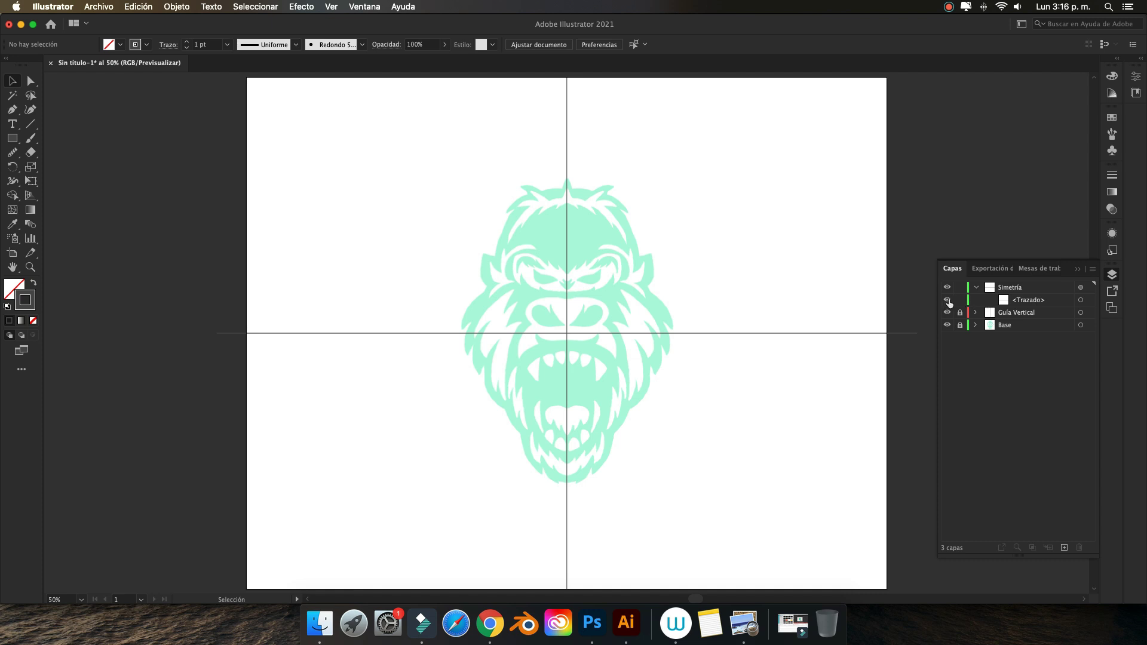
left_click(948, 300)
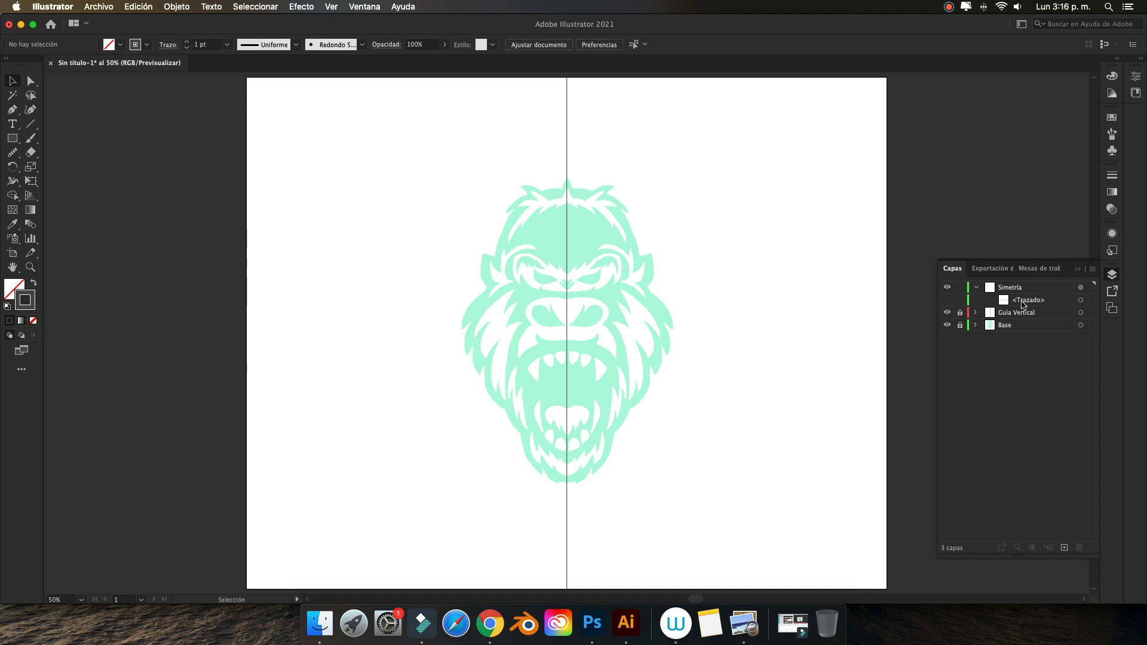
left_click(1023, 301)
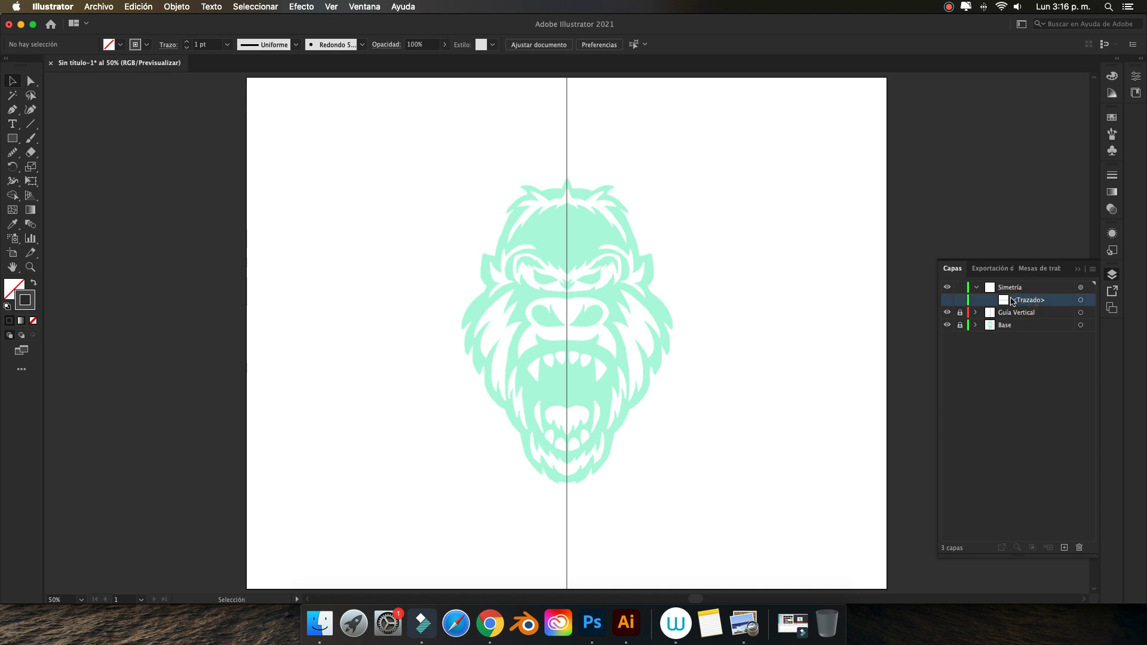
left_click(1018, 289)
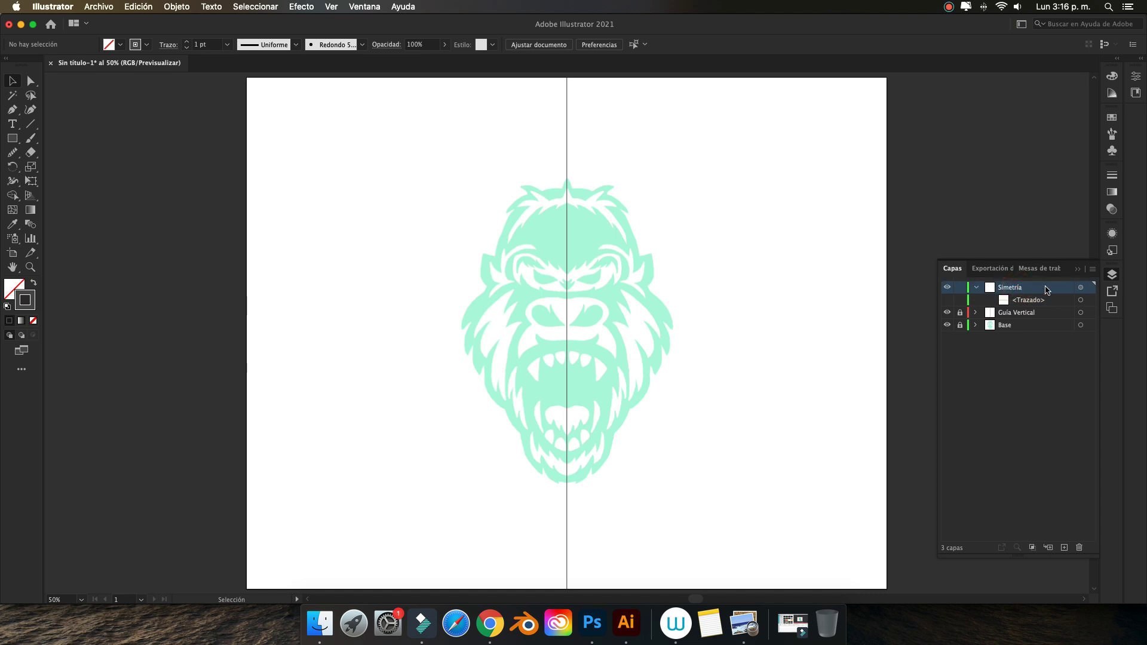
- At 200% zoom, pen-trace the head from its peak over the right hair tufts
key("p")
key("super+plus")
key("super+plus")
key("super+plus")
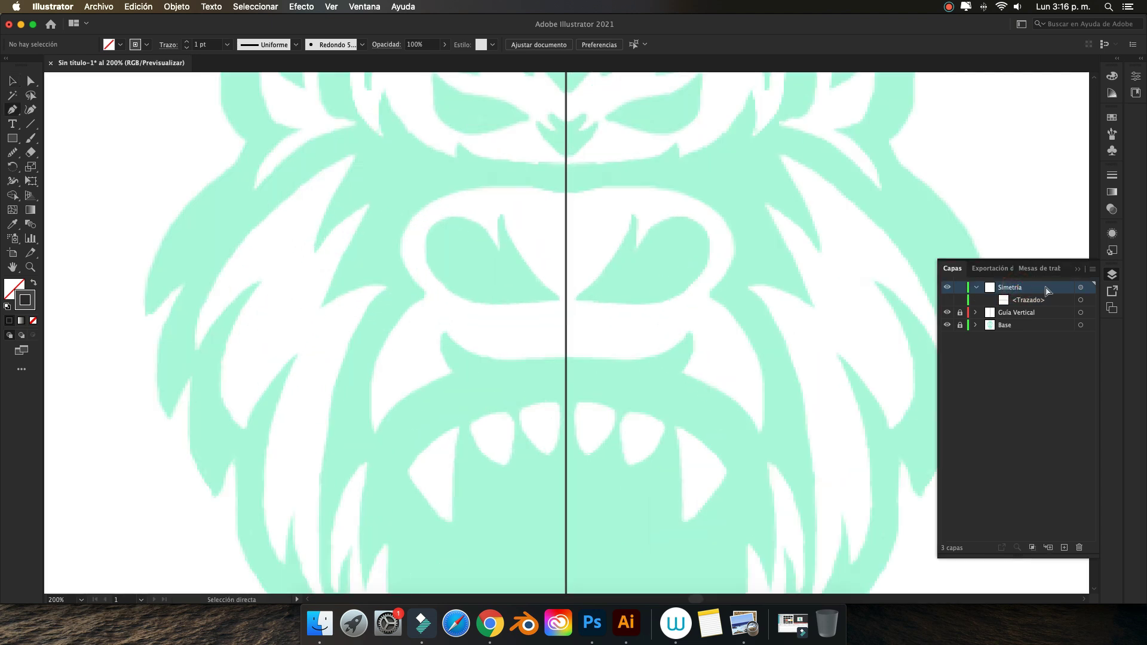
left_click_drag(749, 191, 684, 516)
left_click_drag(737, 254, 716, 380)
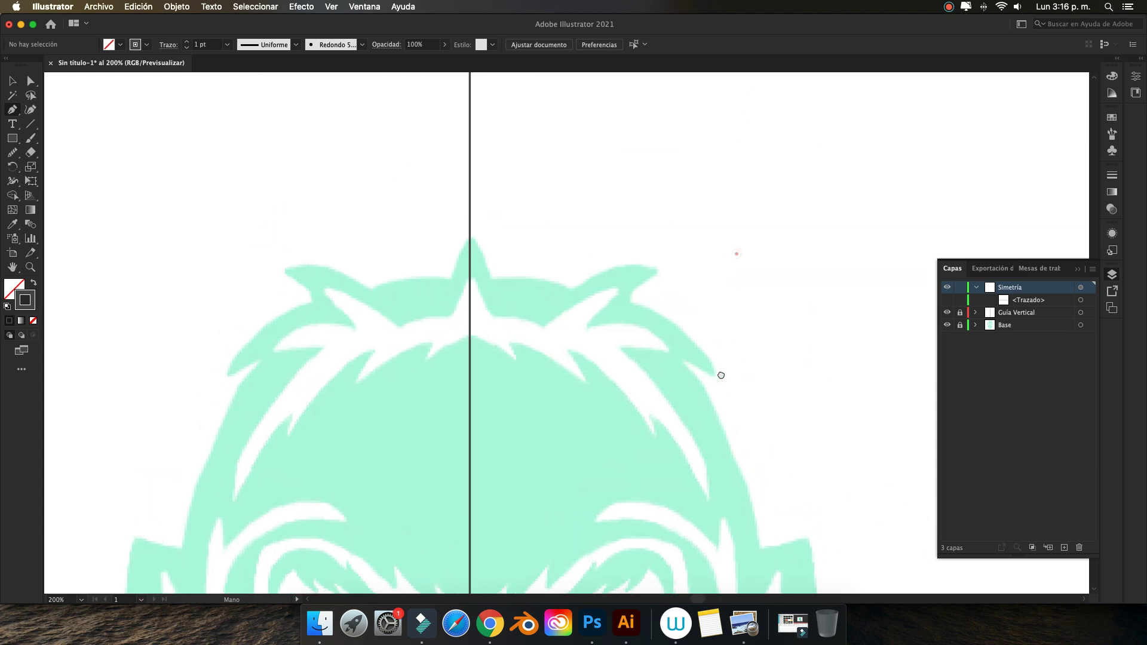
left_click(471, 240)
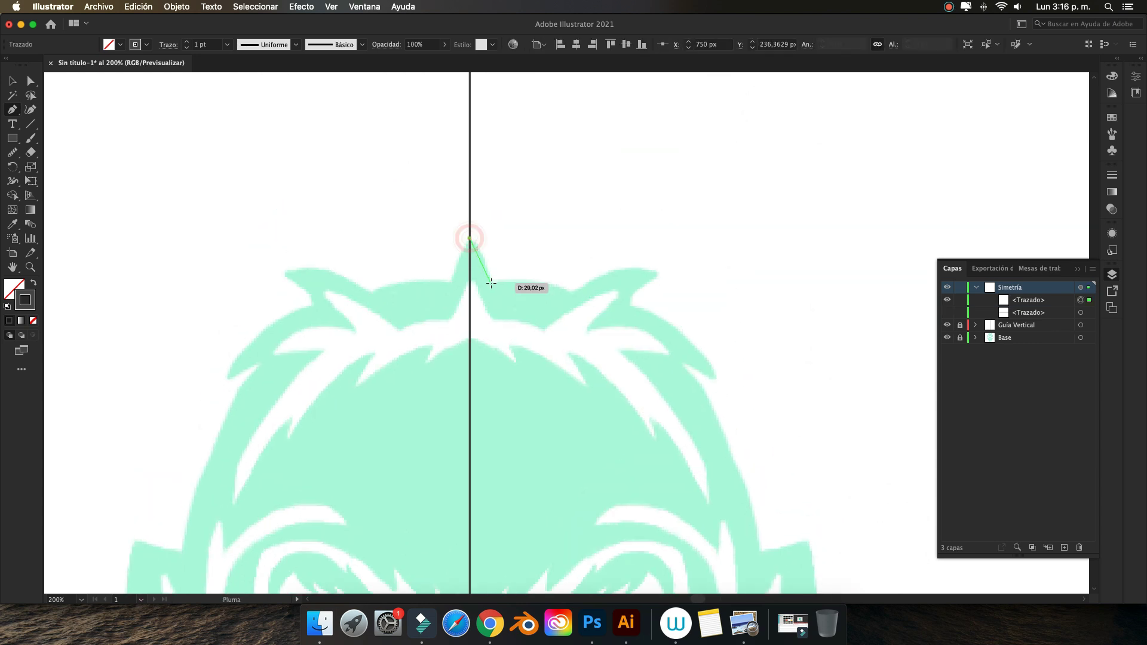
left_click(492, 283)
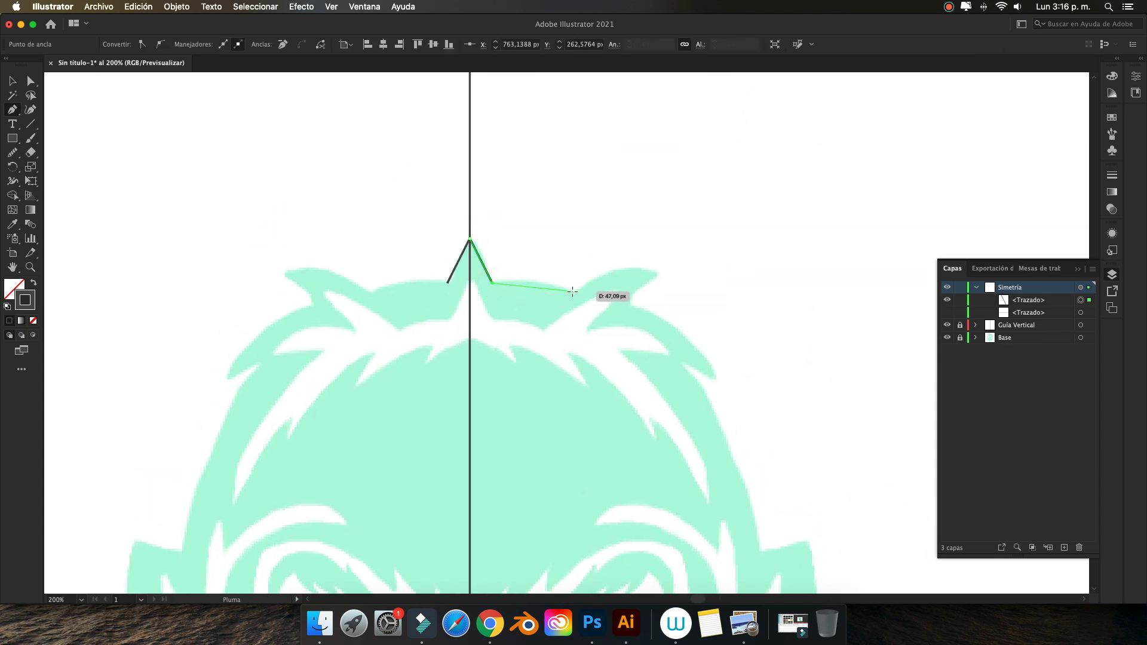
left_click_drag(573, 291, 597, 305)
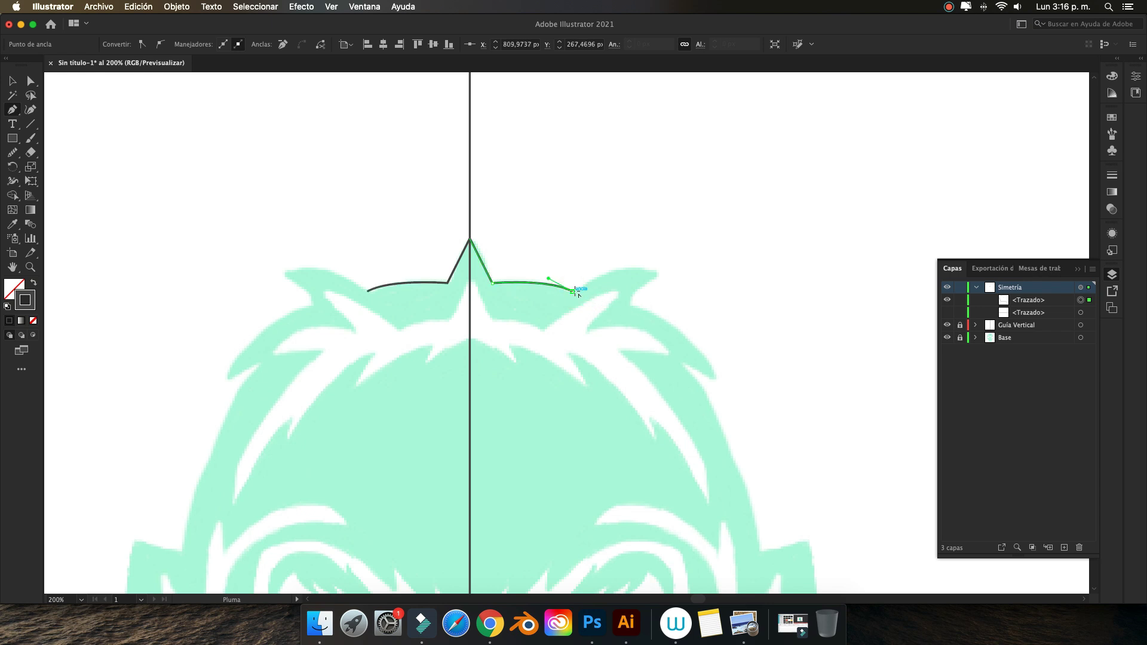
mouse_move(661, 272)
left_mouse_down()
mouse_move(703, 285)
mouse_move(629, 299)
left_mouse_up()
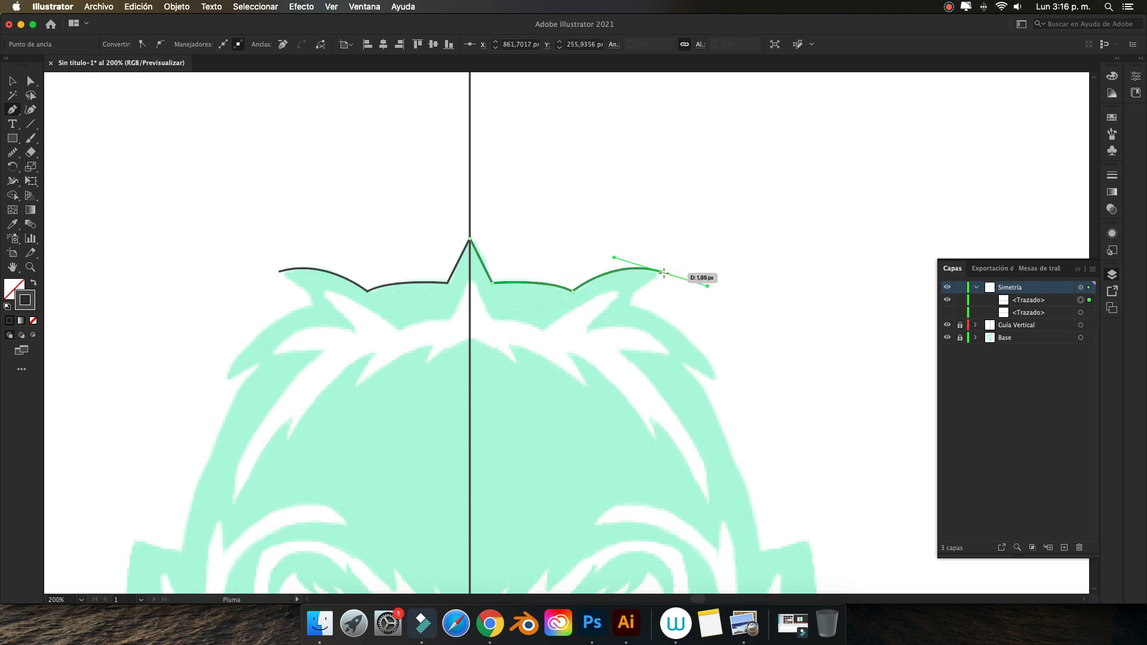
left_click(627, 297)
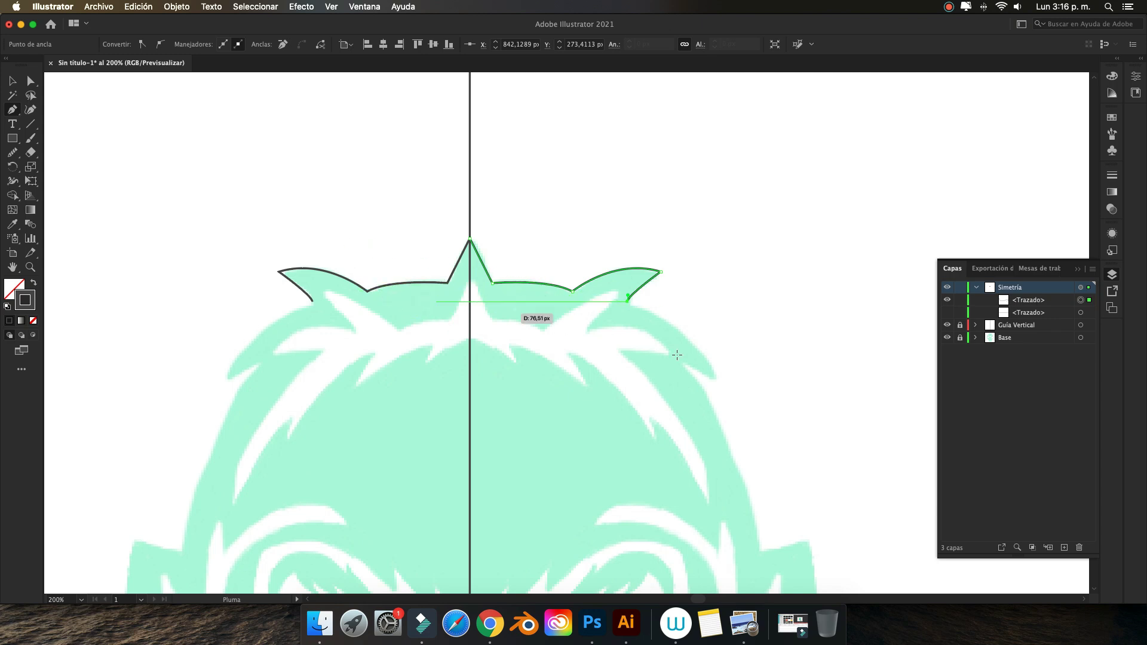
left_click(717, 381)
left_click_drag(720, 386, 732, 428)
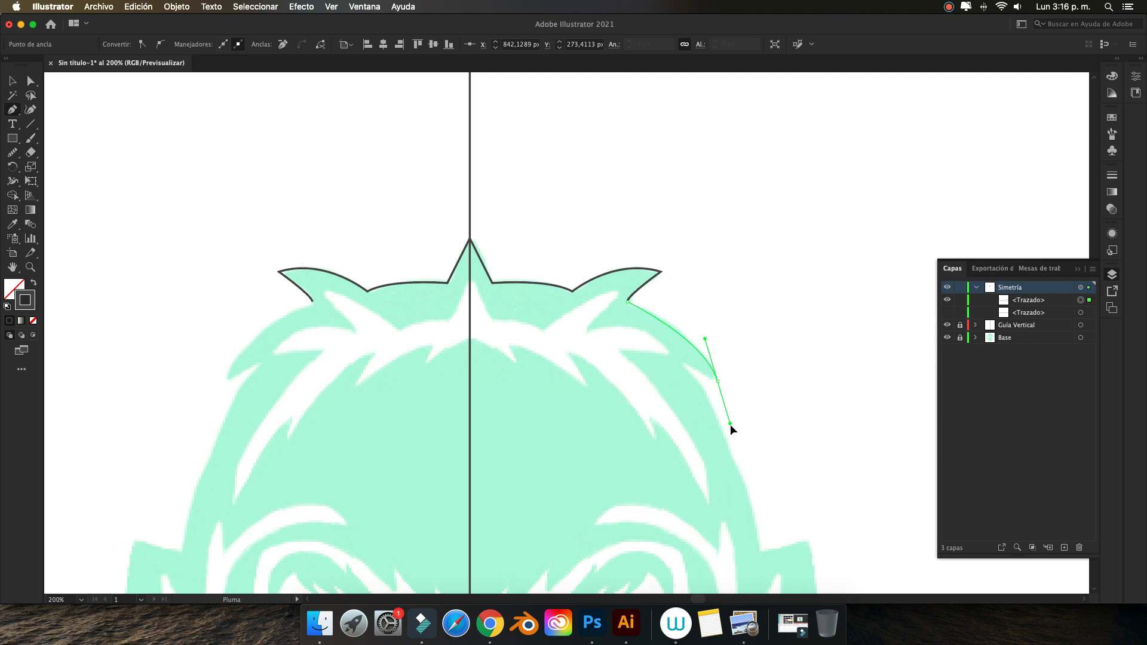
left_click(718, 381)
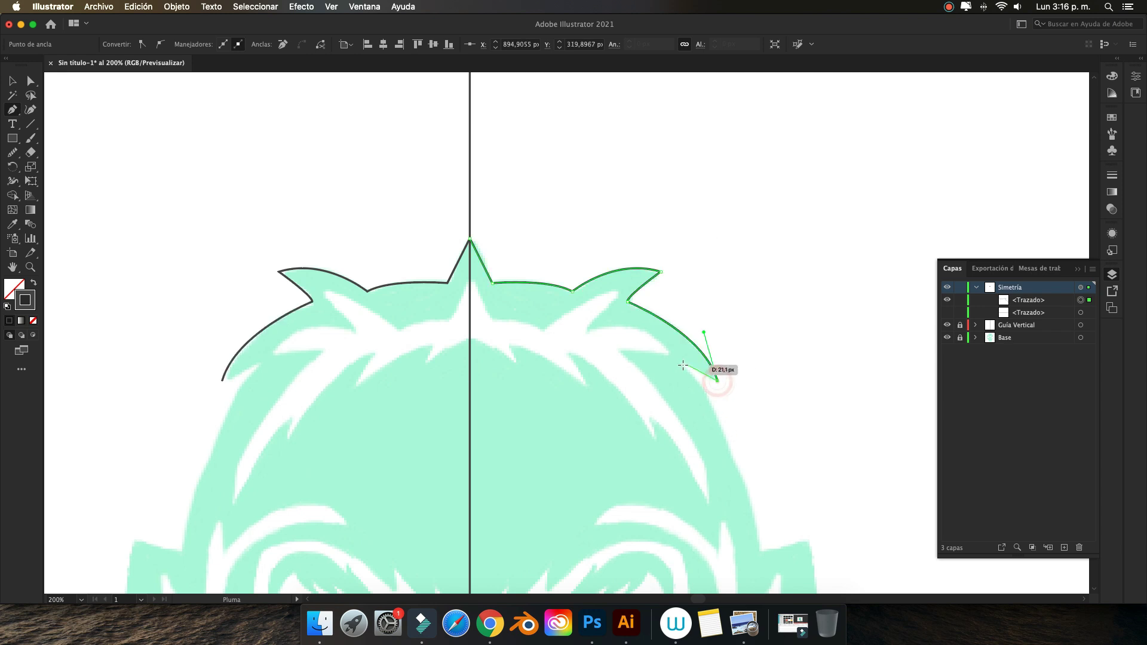
left_click_drag(682, 365, 673, 364)
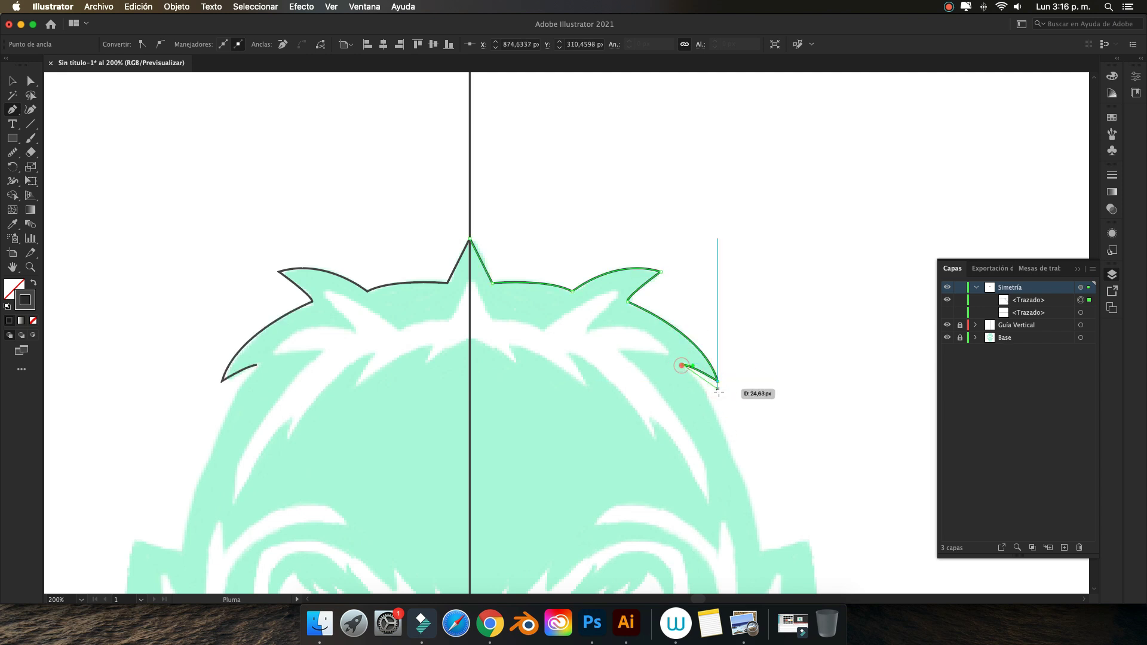
- Continue the head outline down the right side and around the ear, redrawing the ear curve
scroll(741, 389, "down", 5)
left_click_drag(762, 426, 767, 497)
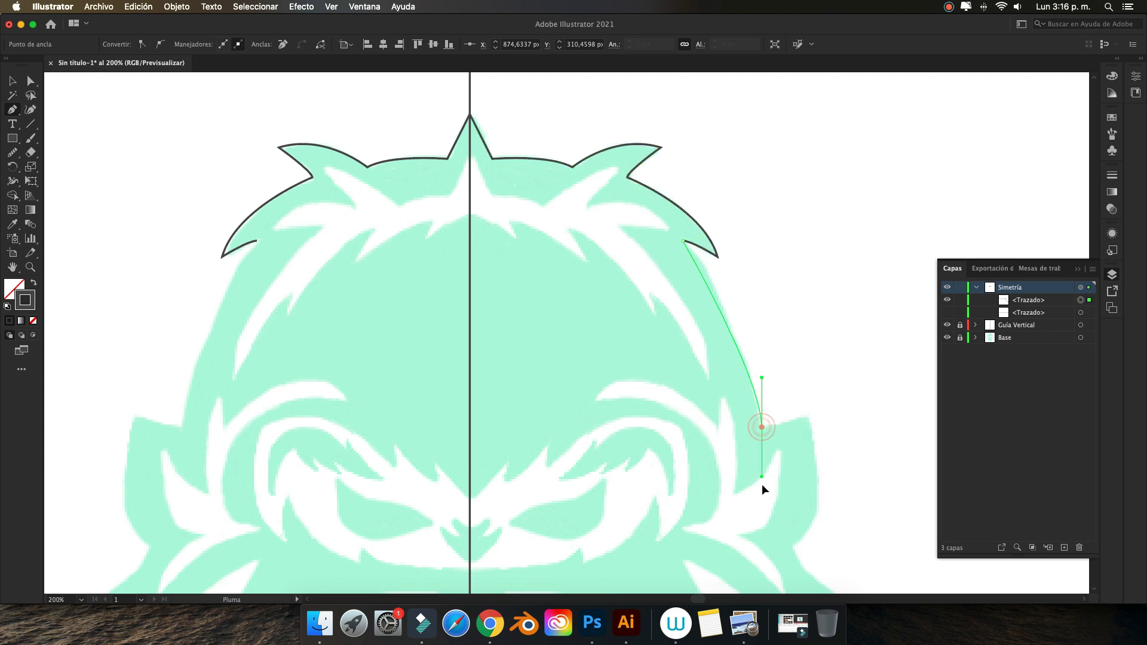
left_click(763, 425)
left_click(809, 414)
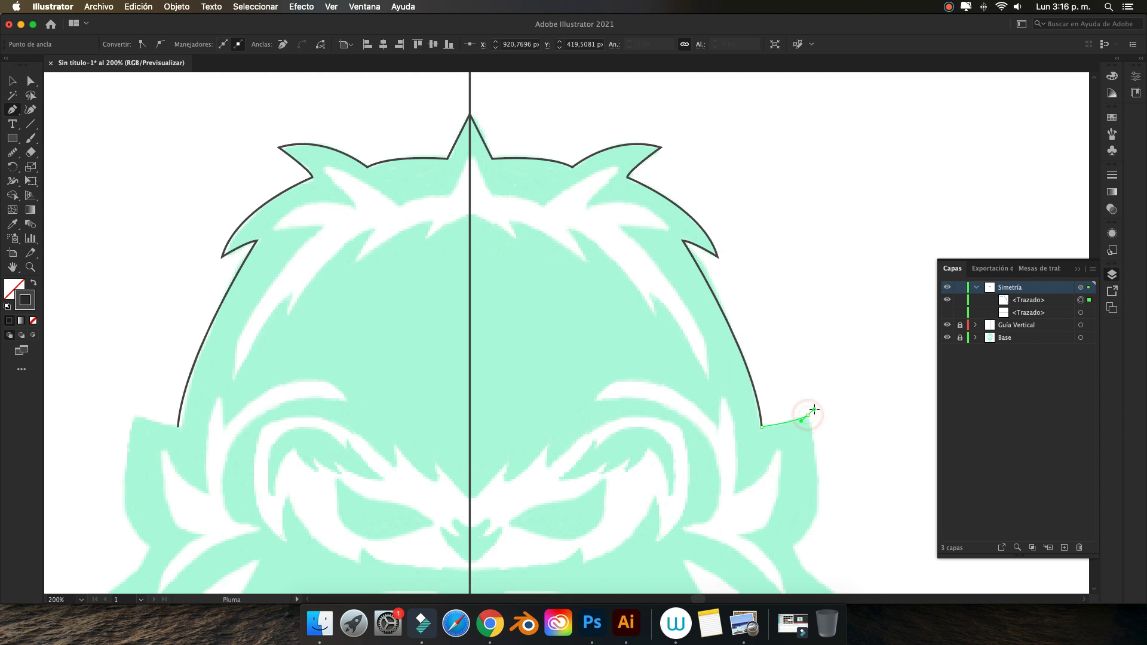
scroll(807, 411, "down", 2)
scroll(826, 428, "right", 2)
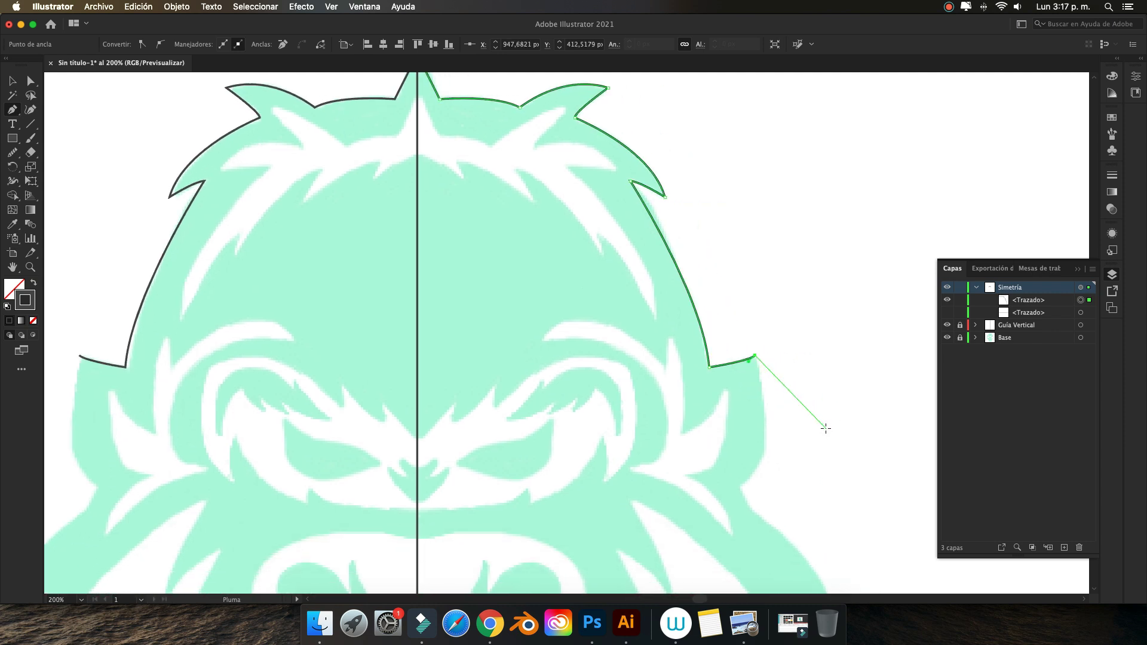
left_click_drag(744, 485, 698, 520)
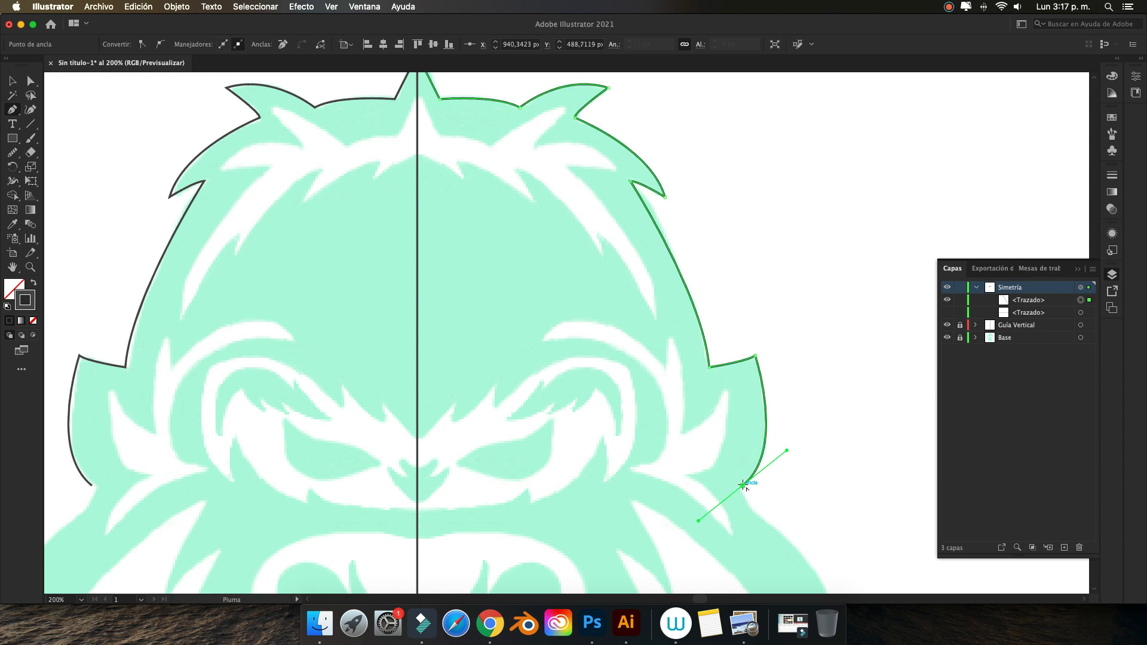
scroll(758, 495, "down", 2)
key("super+z")
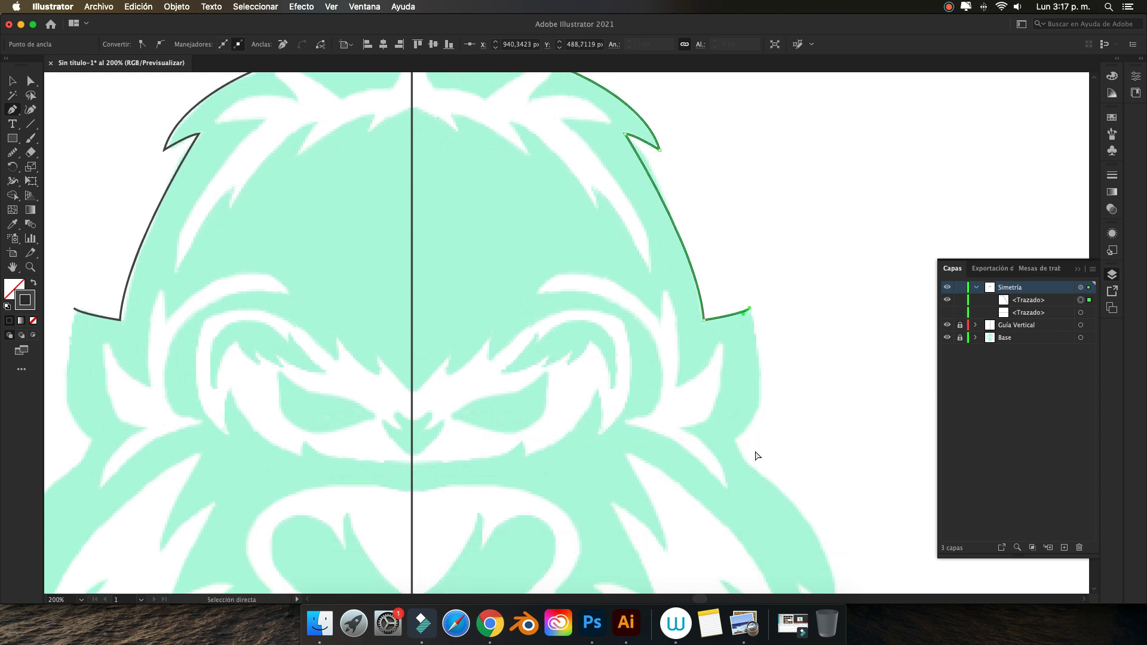
left_click_drag(735, 441, 686, 475)
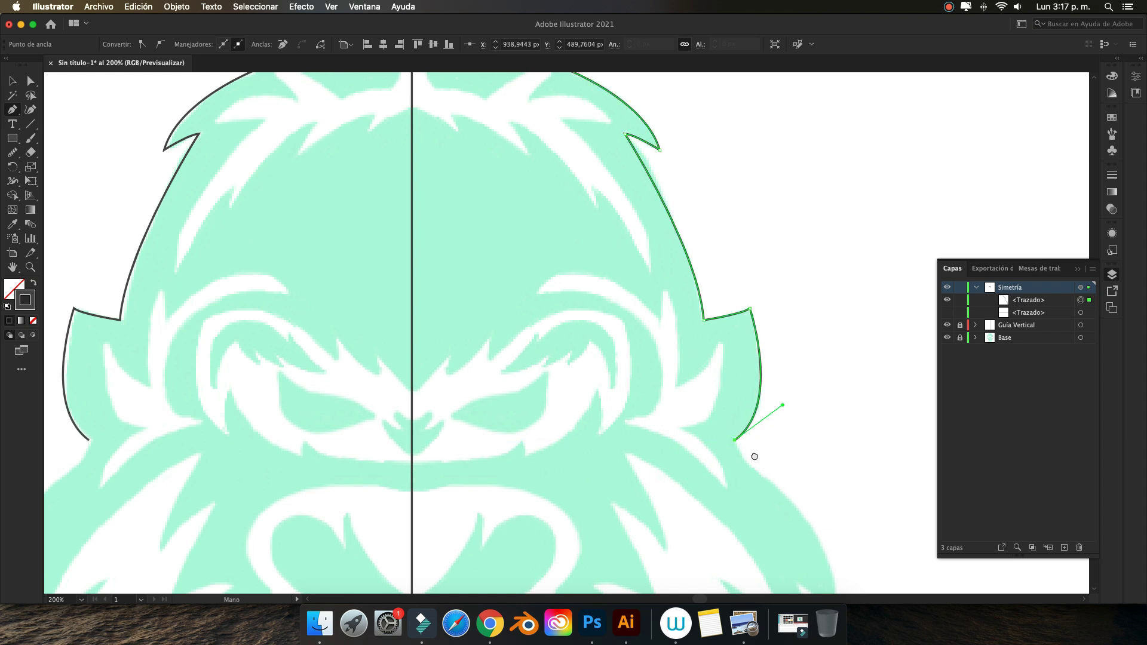
left_click_drag(755, 457, 646, 297)
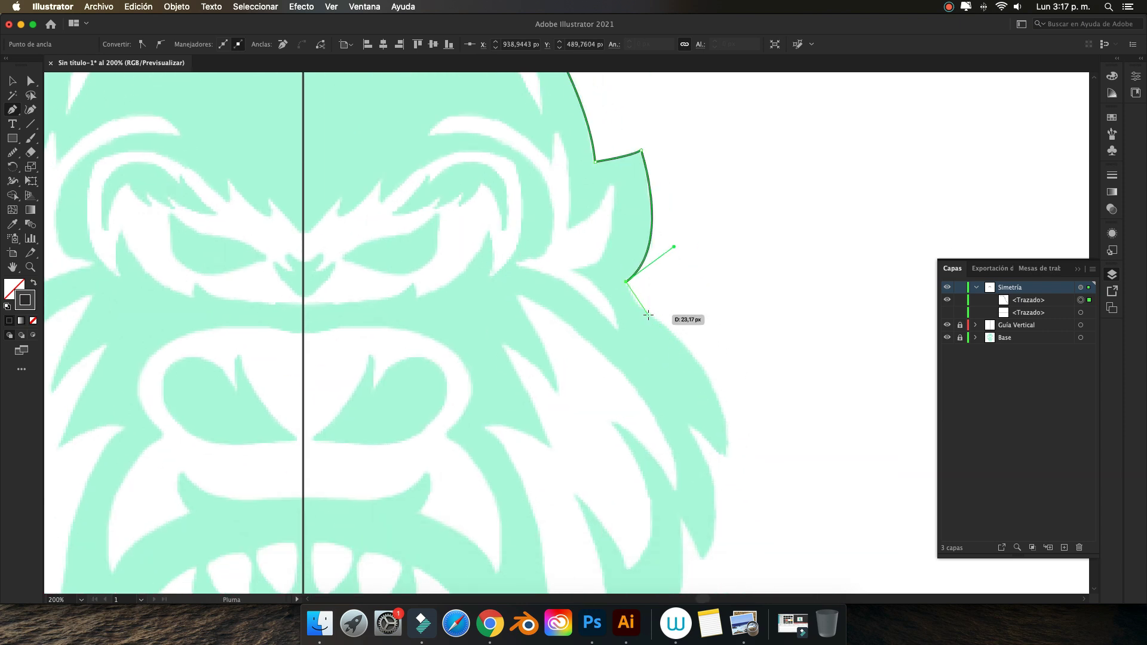
- Trace the cheek fur notches and spikes down to the lower fur tip
left_click(649, 315)
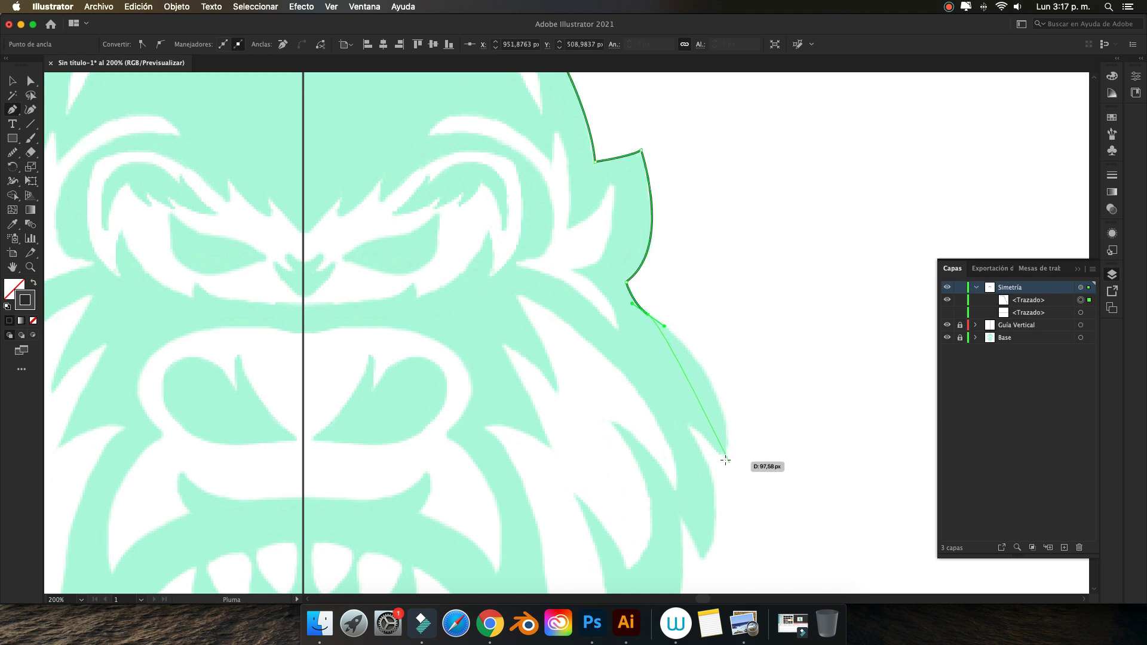
left_click_drag(724, 457, 716, 542)
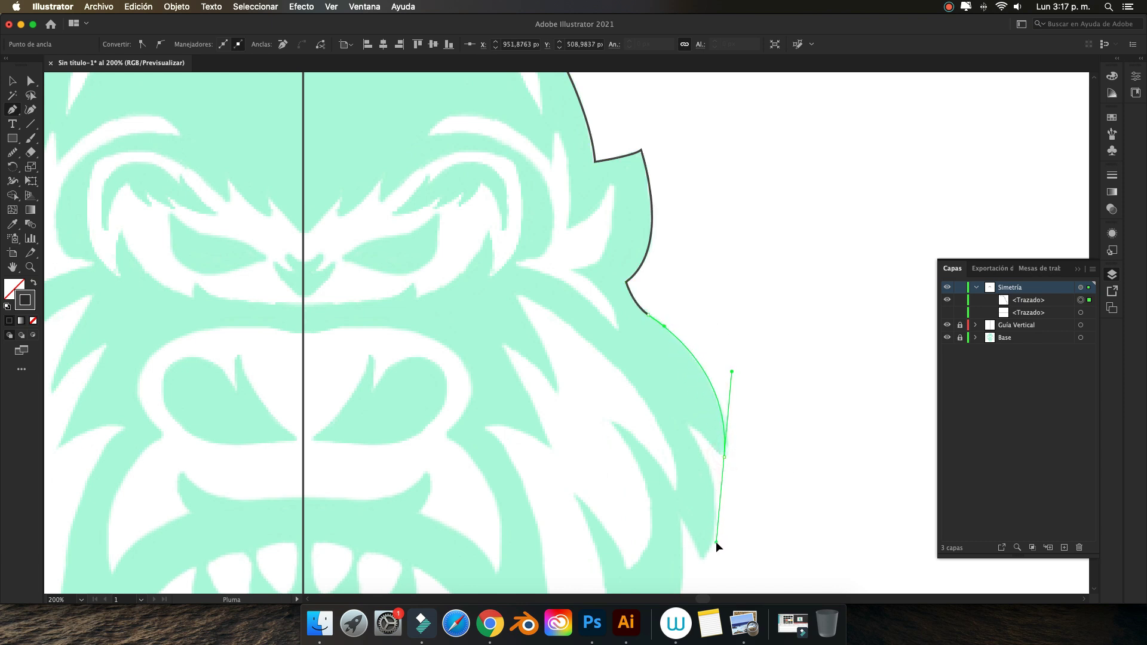
left_click(725, 457)
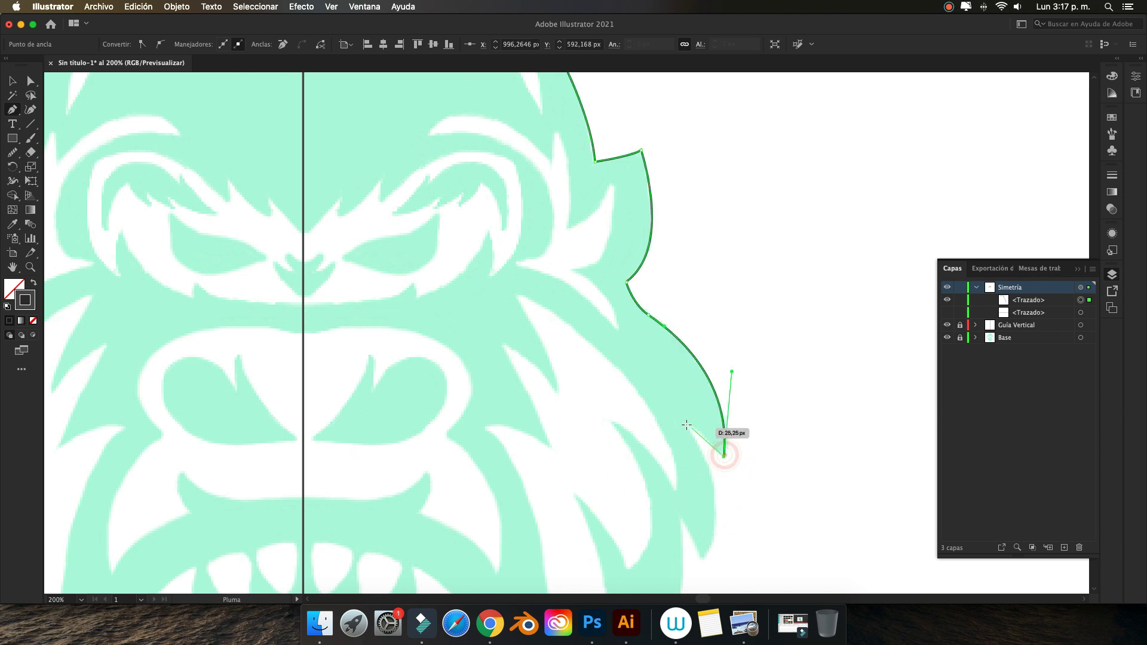
left_click_drag(687, 424, 672, 420)
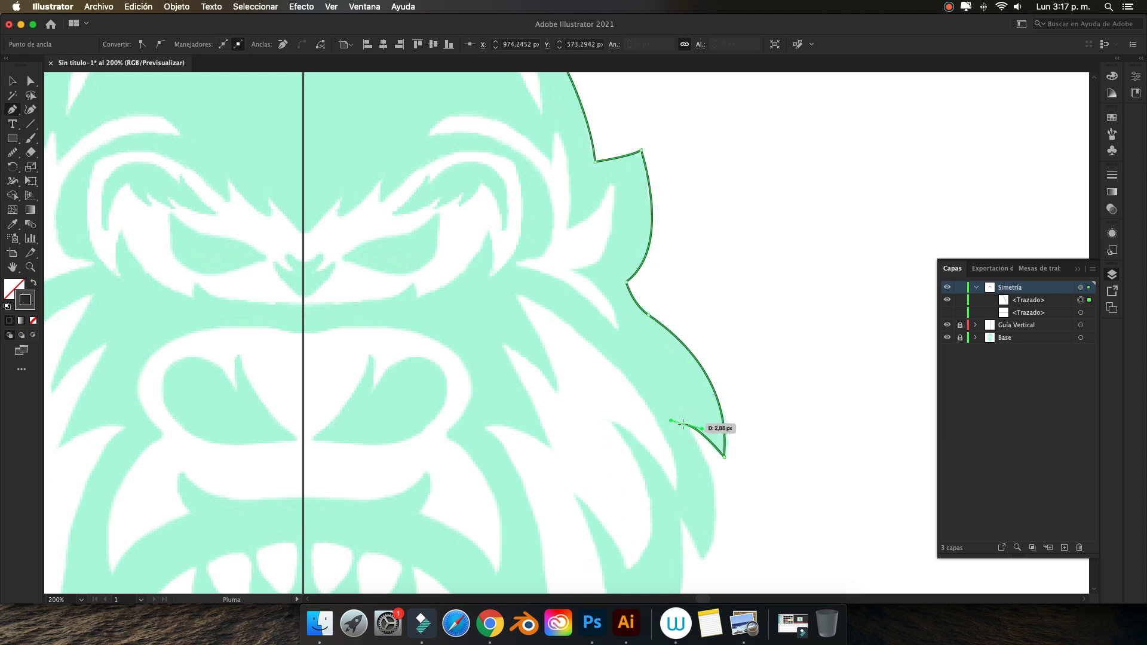
left_click(687, 424)
scroll(658, 281, "down", 1)
scroll(664, 287, "down", 1)
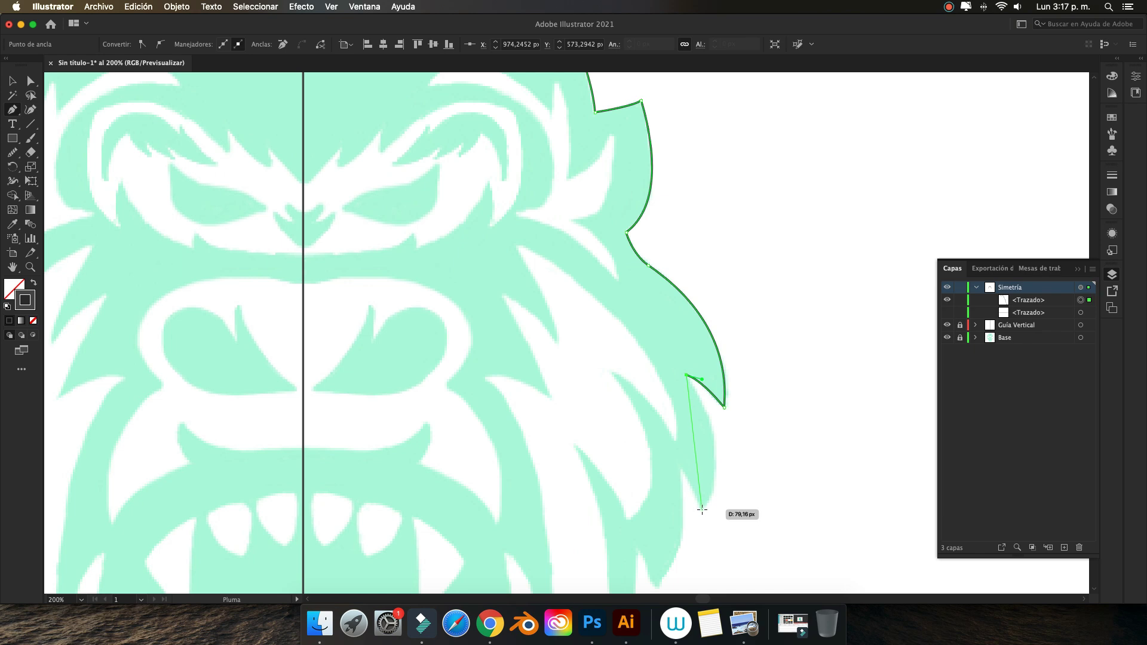
left_click(679, 514)
scroll(626, 407, "down", 3)
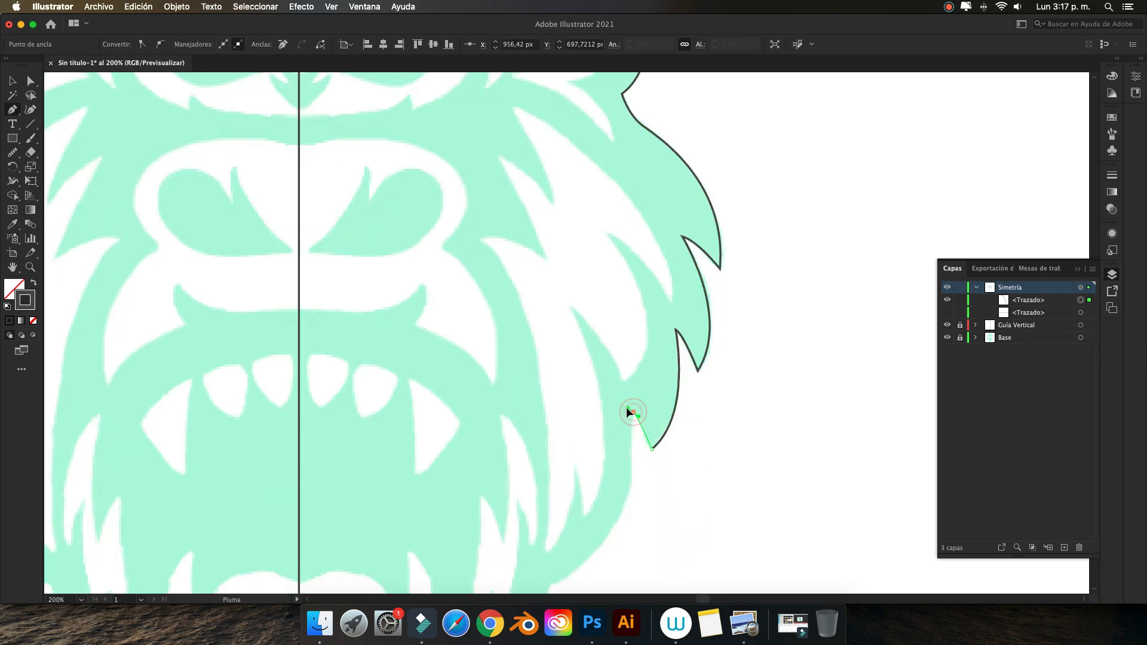
scroll(538, 406, "down", 2)
left_click_drag(507, 371, 454, 403)
scroll(418, 442, "down", 3)
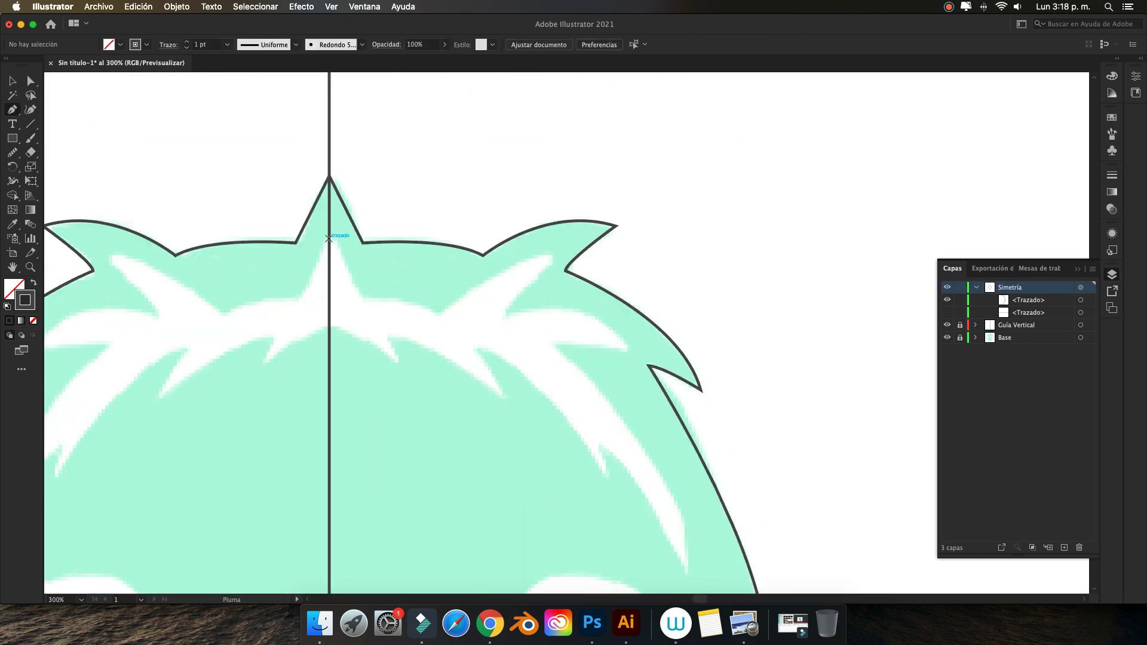
- Start a hair outline at the top of the head, then end it with Escape
left_click(556, 255)
left_click_drag(504, 317, 502, 333)
scroll(543, 537, "down", 5)
key("Escape")
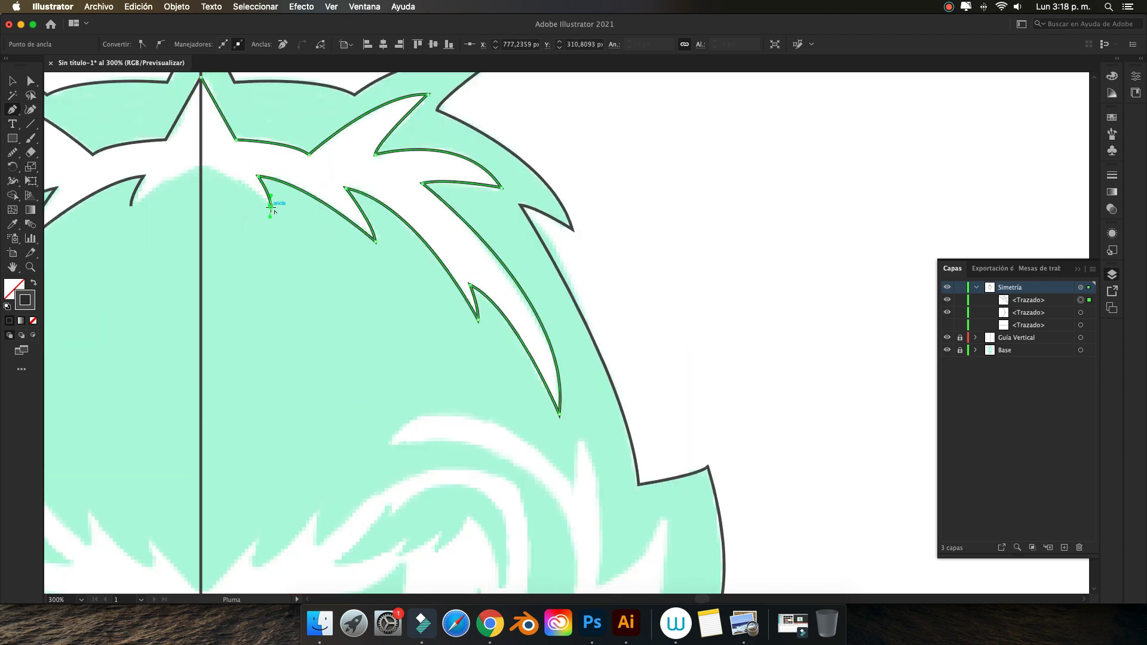
scroll(431, 299, "down", 3)
- Outline the white hair strand shape with points and curves matching the reference
left_click(387, 221)
left_click(575, 269)
left_click(597, 365)
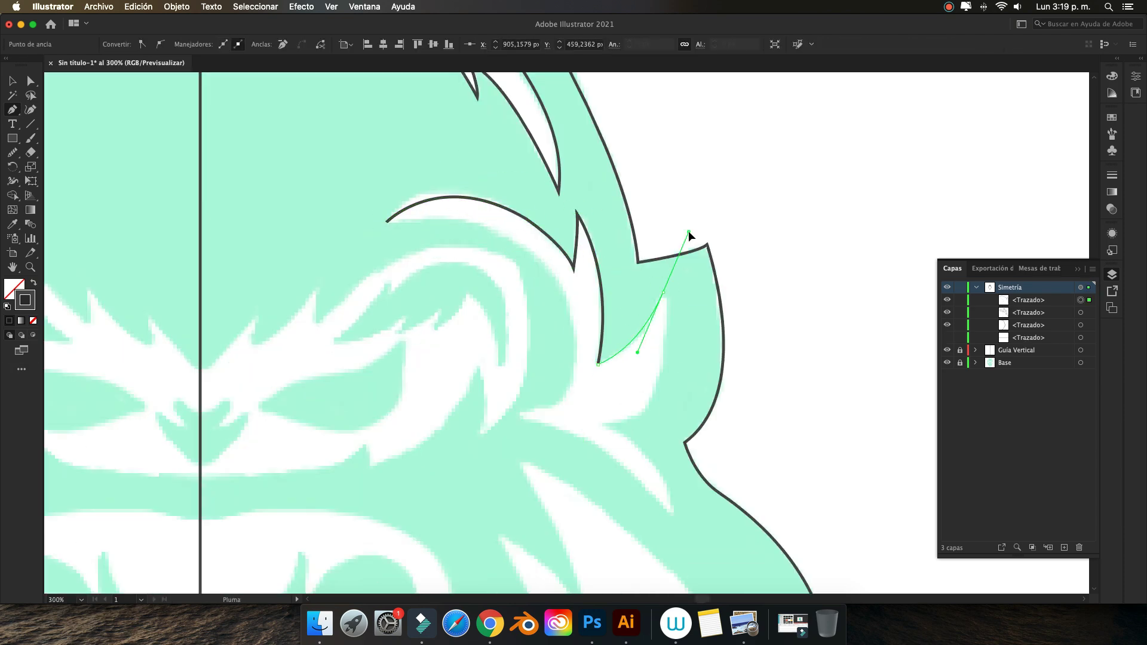
left_click(601, 423)
left_click(678, 514)
left_click_drag(517, 417, 485, 412)
left_click_drag(387, 221, 436, 170)
scroll(538, 299, "down", 3)
scroll(538, 299, "left", 5)
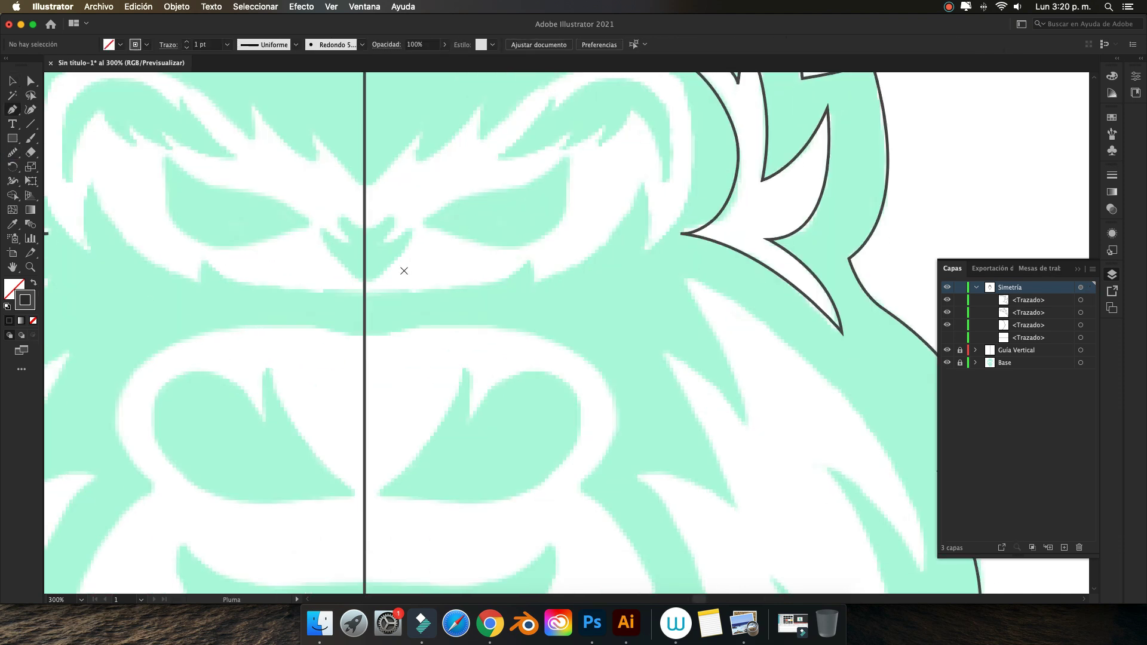
- Trace the eyebrow spikes from the centre line and back again
left_click(364, 284)
left_click(421, 227)
left_click_drag(481, 200, 510, 146)
left_click(665, 169)
left_click(696, 239)
left_click(645, 353)
left_click(530, 384)
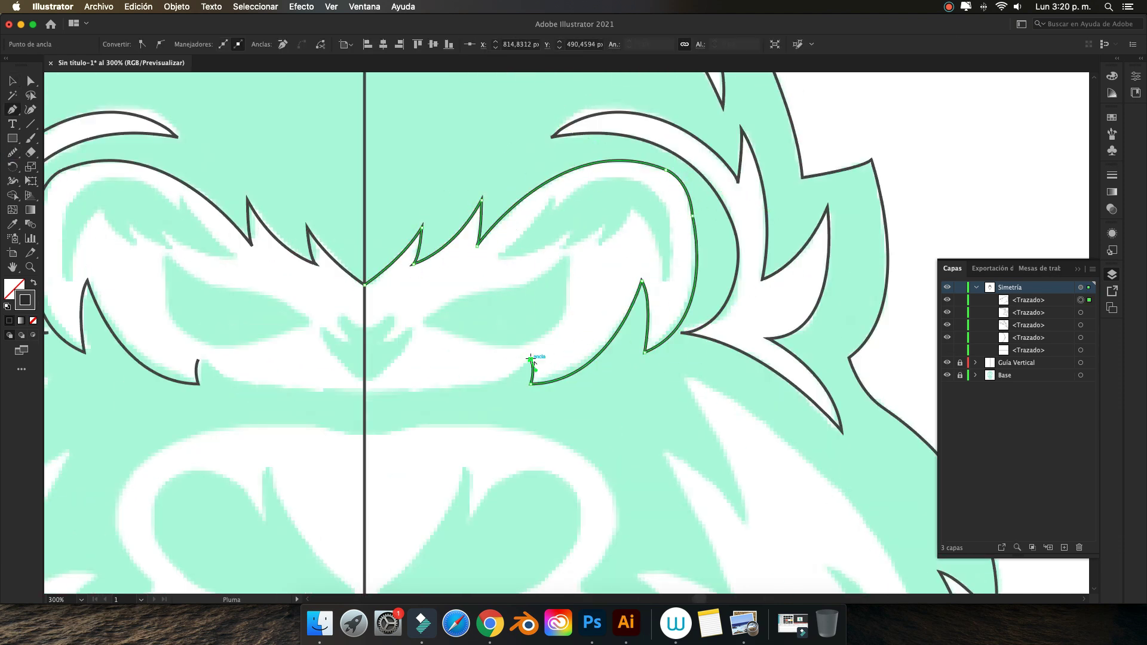
left_click(365, 389)
key("n")
- Begin the mouth outline and curve the adjoining hair spike
key("p")
scroll(538, 299, "down", 5)
scroll(490, 482, "down", 3)
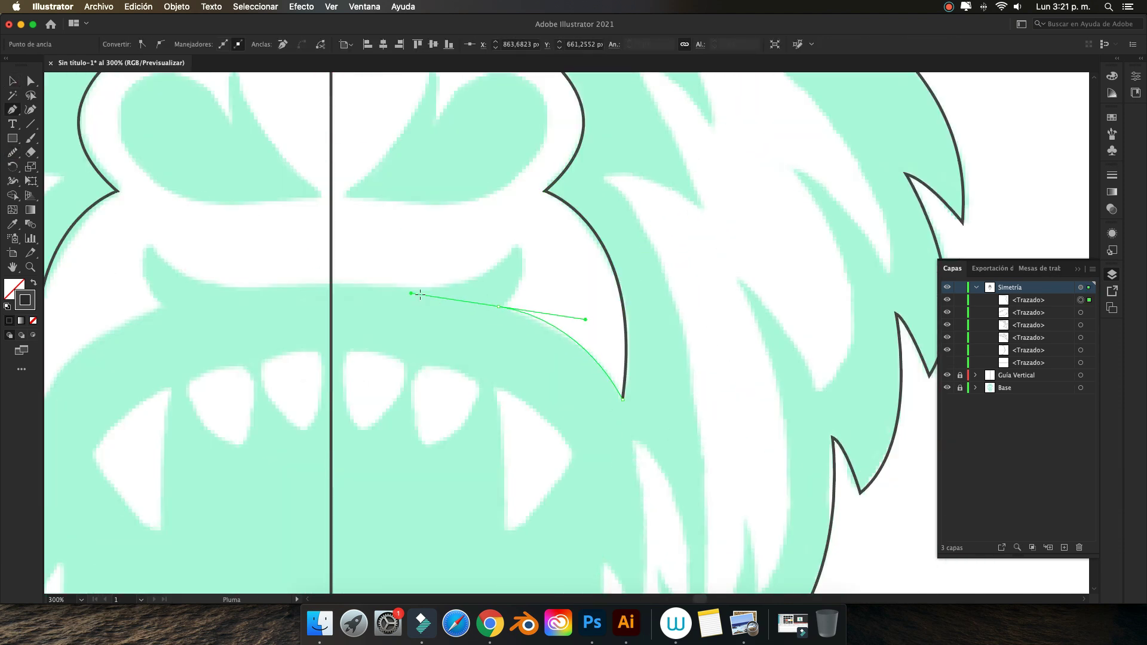
left_click(517, 243)
left_click_drag(331, 281, 172, 264)
scroll(538, 298, "up", 5)
scroll(538, 299, "down", 10)
scroll(538, 299, "up", 10)
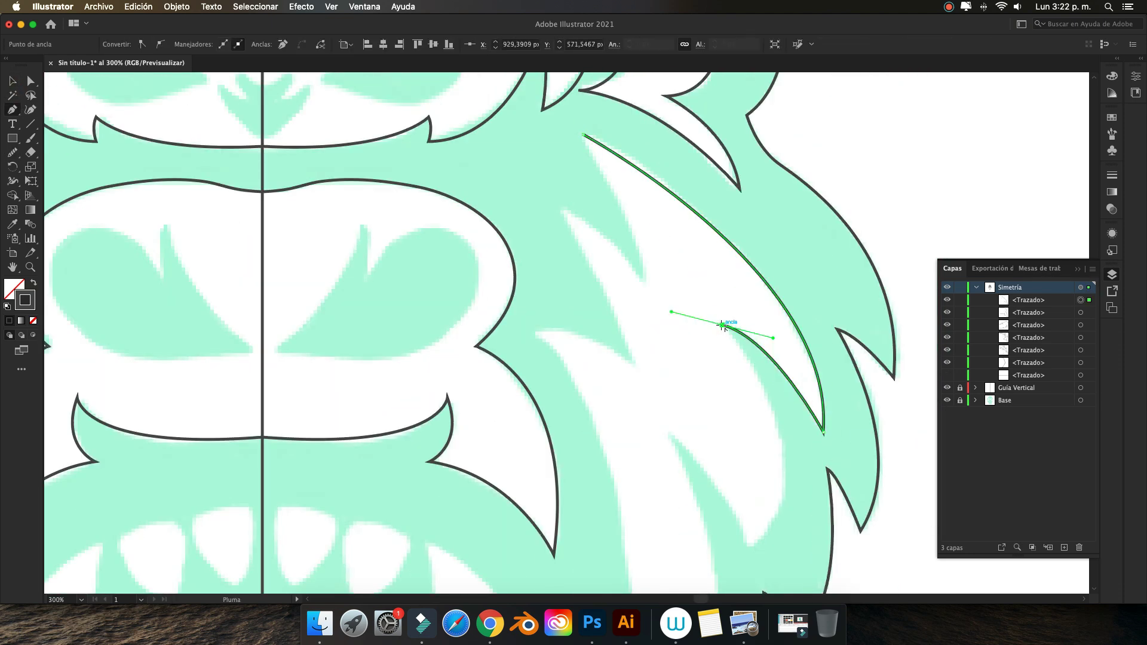
scroll(538, 299, "down", 5)
left_click_drag(666, 241, 718, 265)
scroll(666, 241, "up", 5)
- Finish the hair spike outline and trace the right fang
key("ctrl+minus")
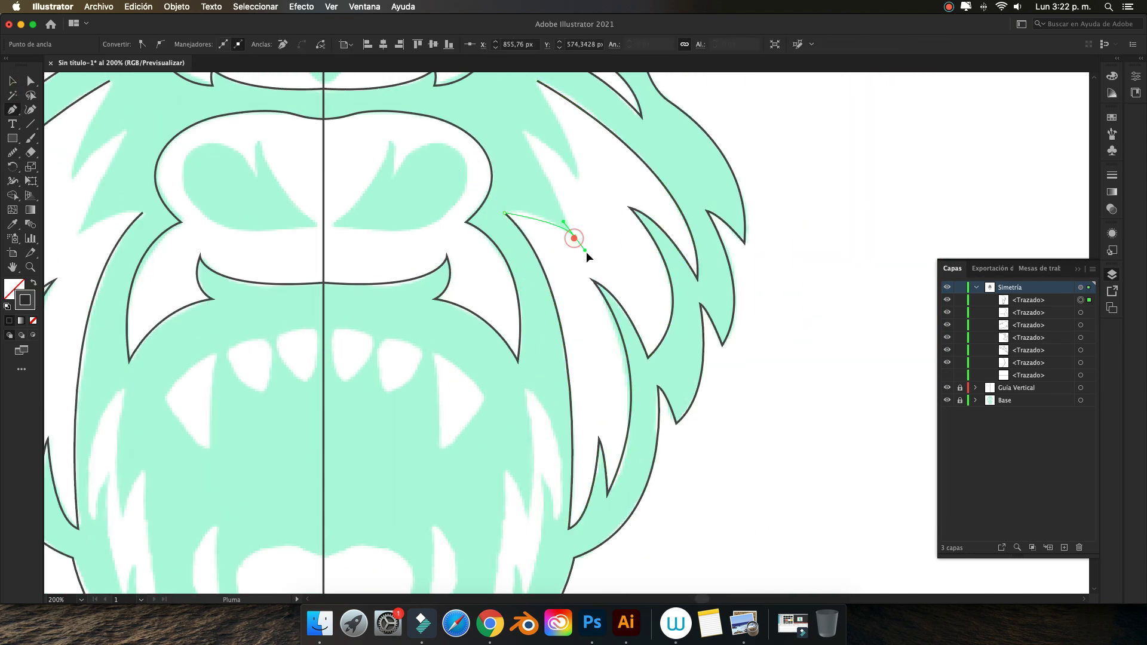
left_click(588, 261)
scroll(546, 159, "down", 5)
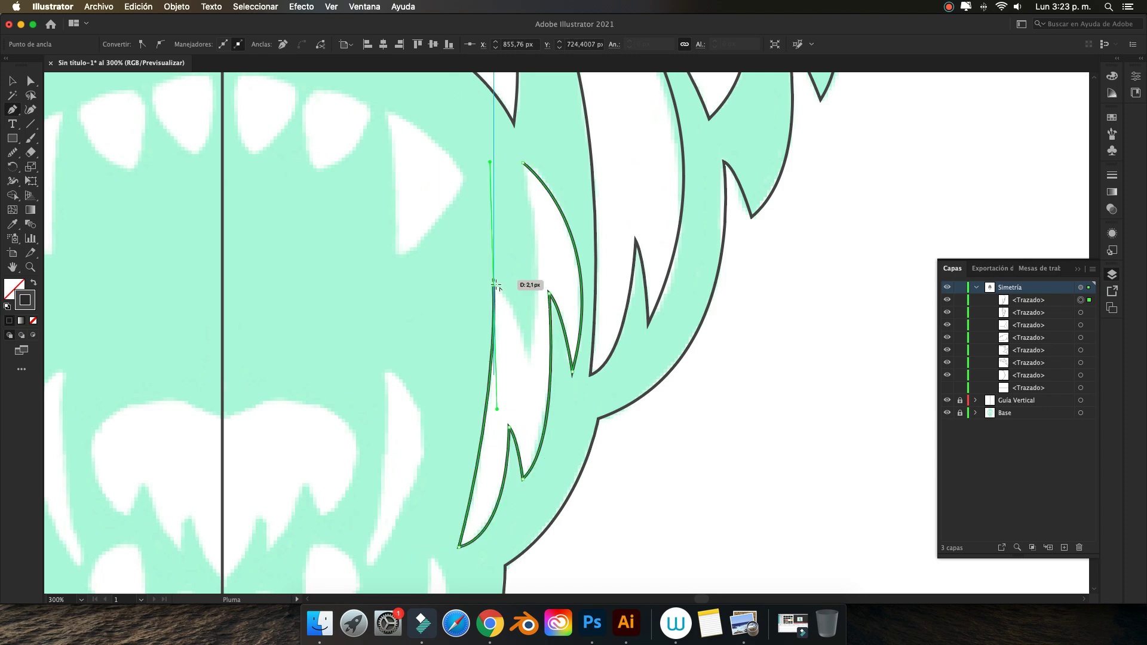
left_click(501, 88, "ctrl")
left_click(511, 490)
scroll(511, 490, "down", 5)
scroll(418, 269, "up", 5)
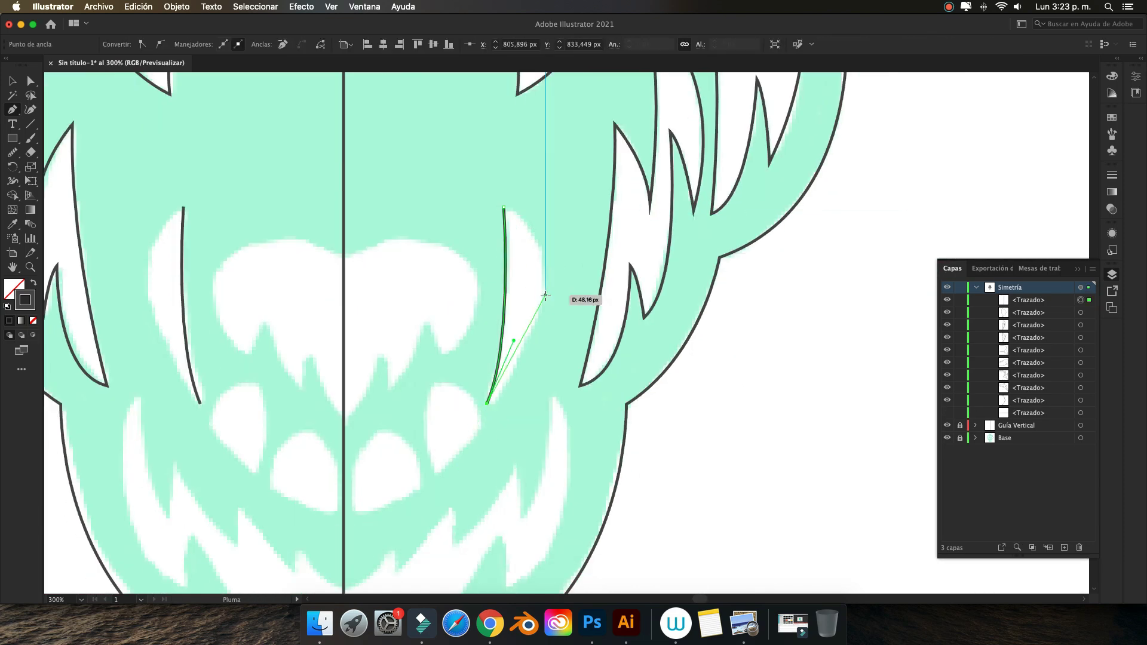
- Trace the right half of the mouth, closing it at the centre line
left_click(344, 258)
left_click(450, 333)
left_click(344, 417)
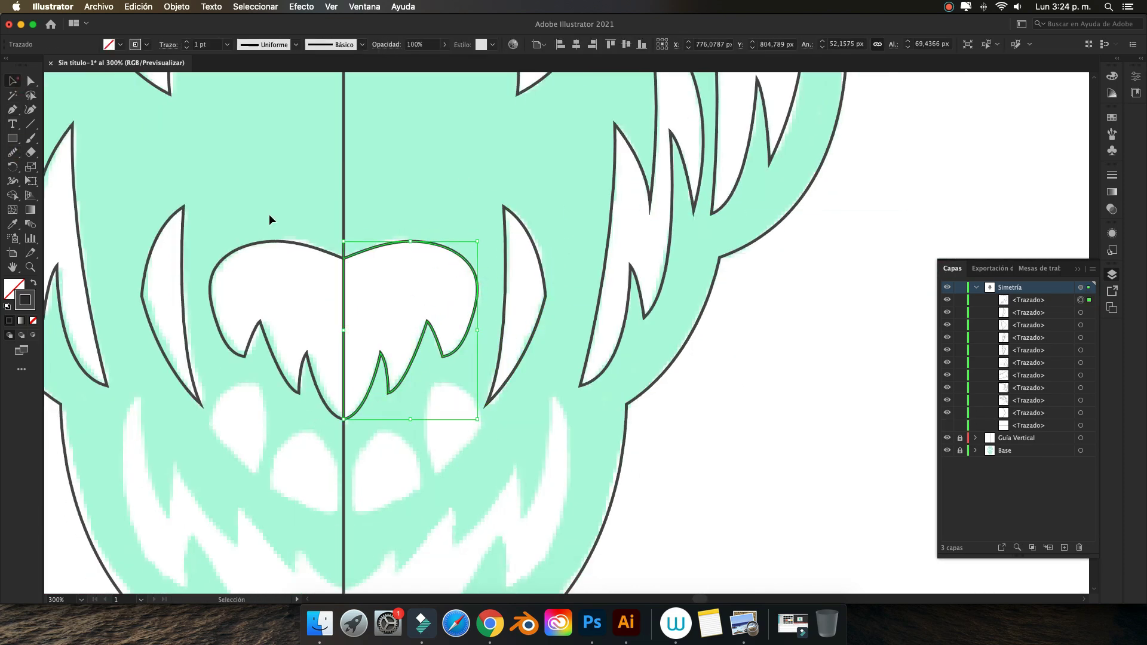
scroll(454, 358, "down", 3)
left_click(393, 476)
left_click(453, 399)
left_click(550, 293)
- Outline the lower jaw and the two right teeth as closed shapes
left_click(393, 477)
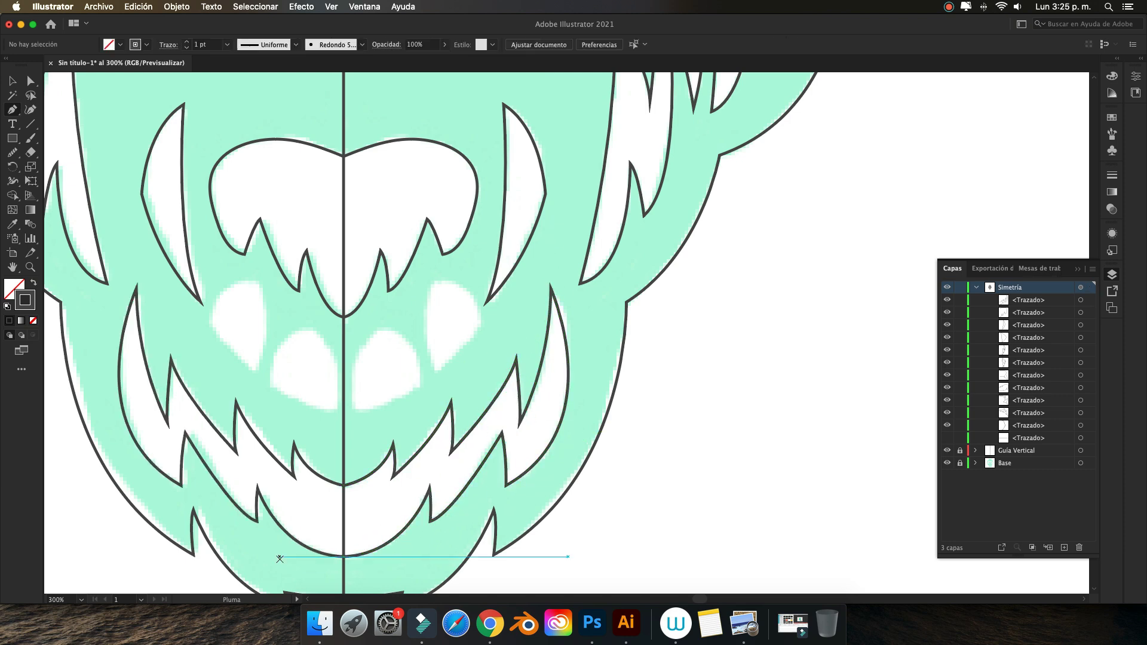
scroll(419, 359, "down", 3)
left_click(346, 300)
left_click_drag(409, 311, 404, 338)
left_click(361, 381)
left_click(345, 300)
left_click(476, 337)
left_click(425, 396)
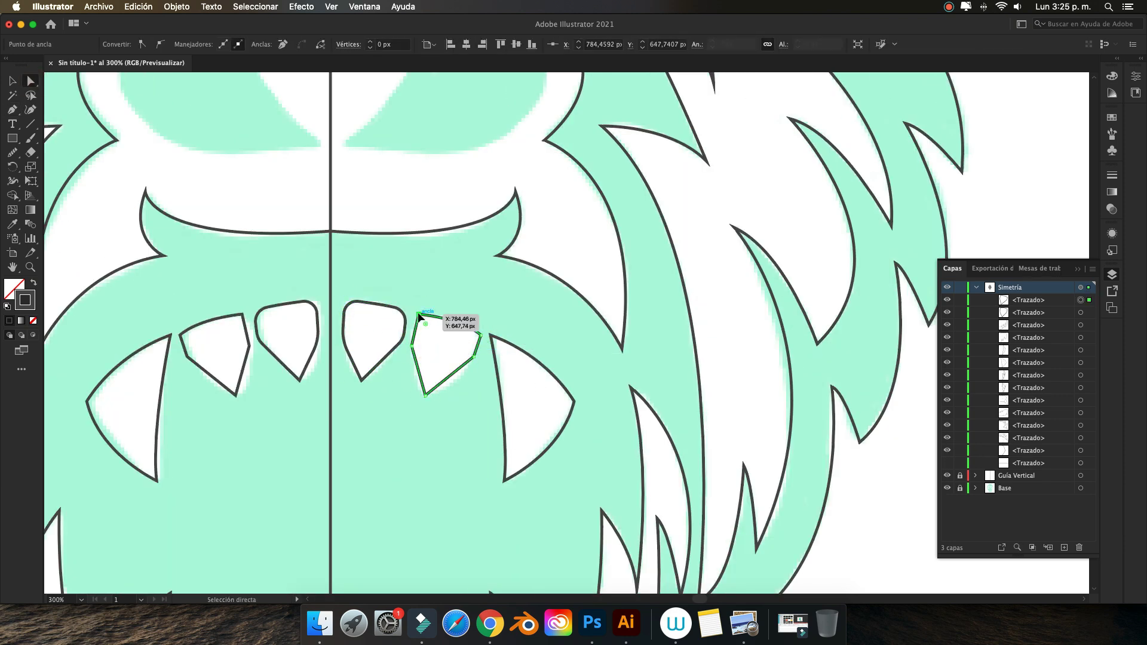
left_click(415, 320)
key("a")
- Select, then deselect, the right nose outline's points before returning to the Pen
scroll(418, 358, "up", 5)
scroll(419, 359, "up", 5)
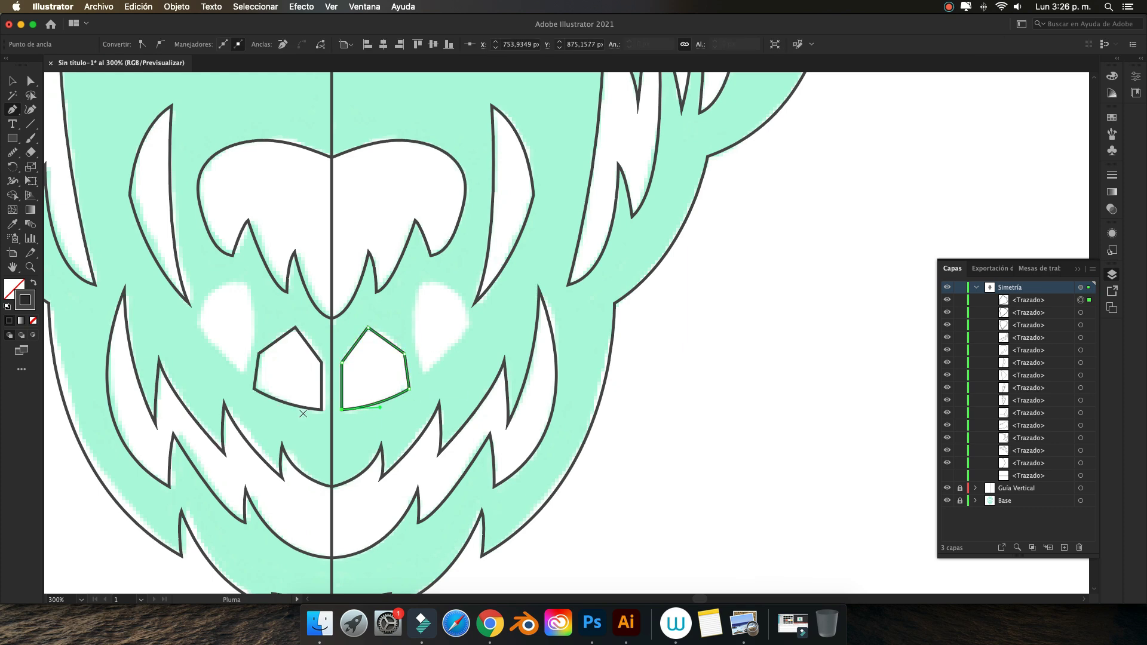
left_click(372, 373)
left_click(417, 378)
key("p")
scroll(418, 359, "up", 10)
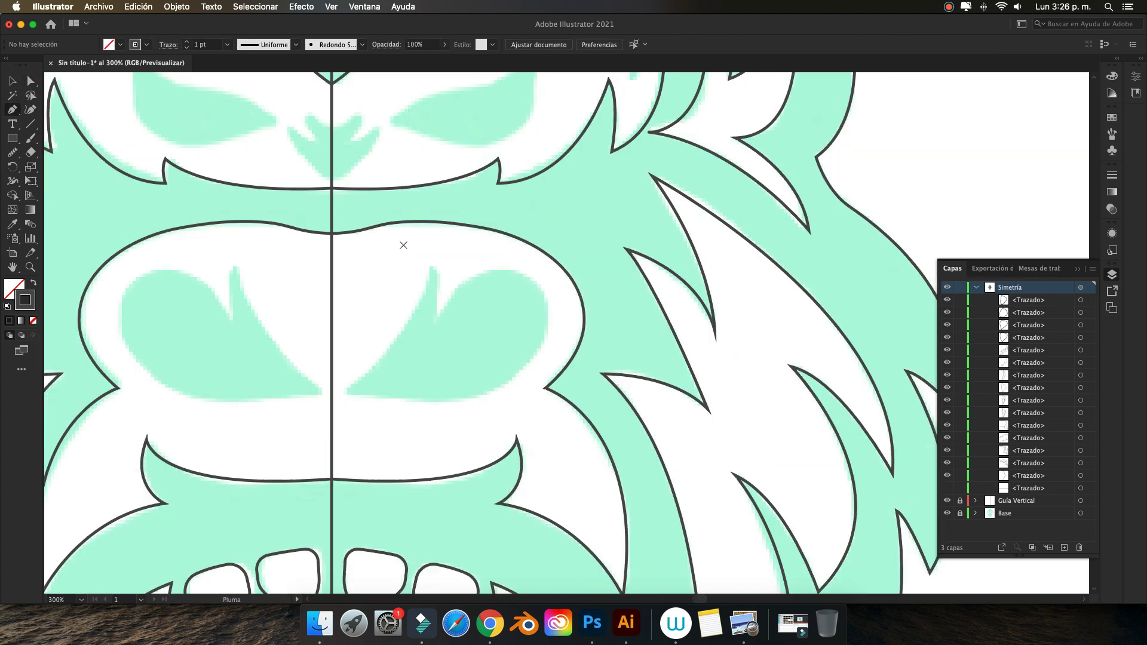
- Draw the right eye as a closed three-corner shape
left_click(345, 395)
left_click(432, 261)
left_click(437, 319)
left_click(345, 394)
- Trace the brow hair spikes and the curve below the eyes, then fit the view
left_click(550, 202, "ctrl")
scroll(478, 359, "up", 5)
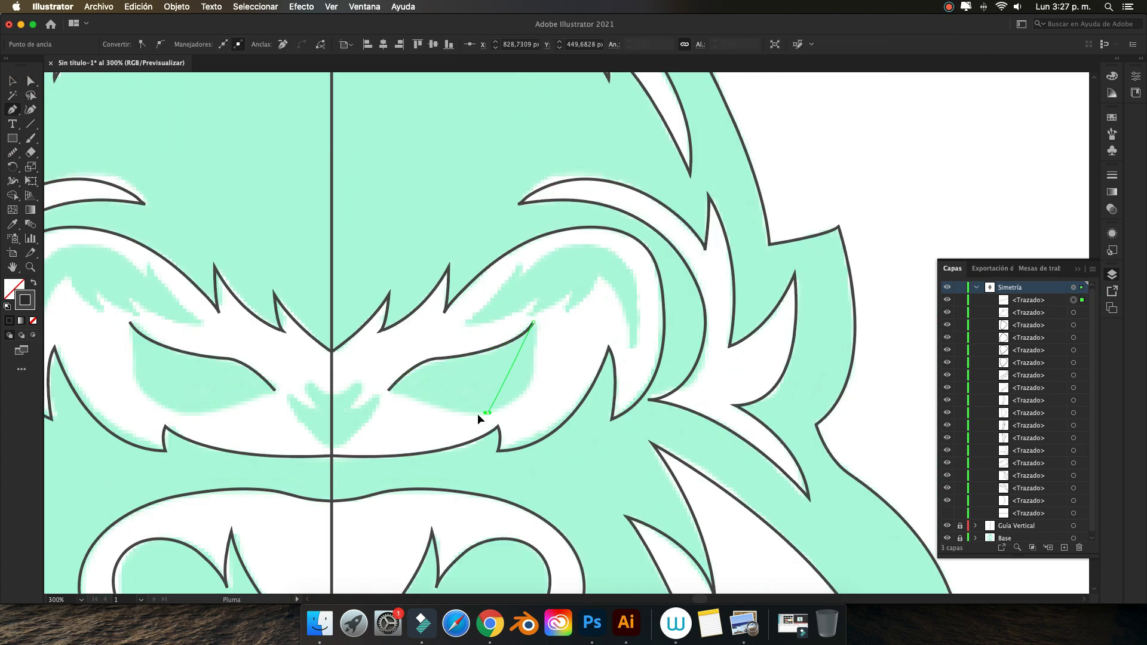
left_click(666, 269)
left_click(563, 317)
left_click(428, 310)
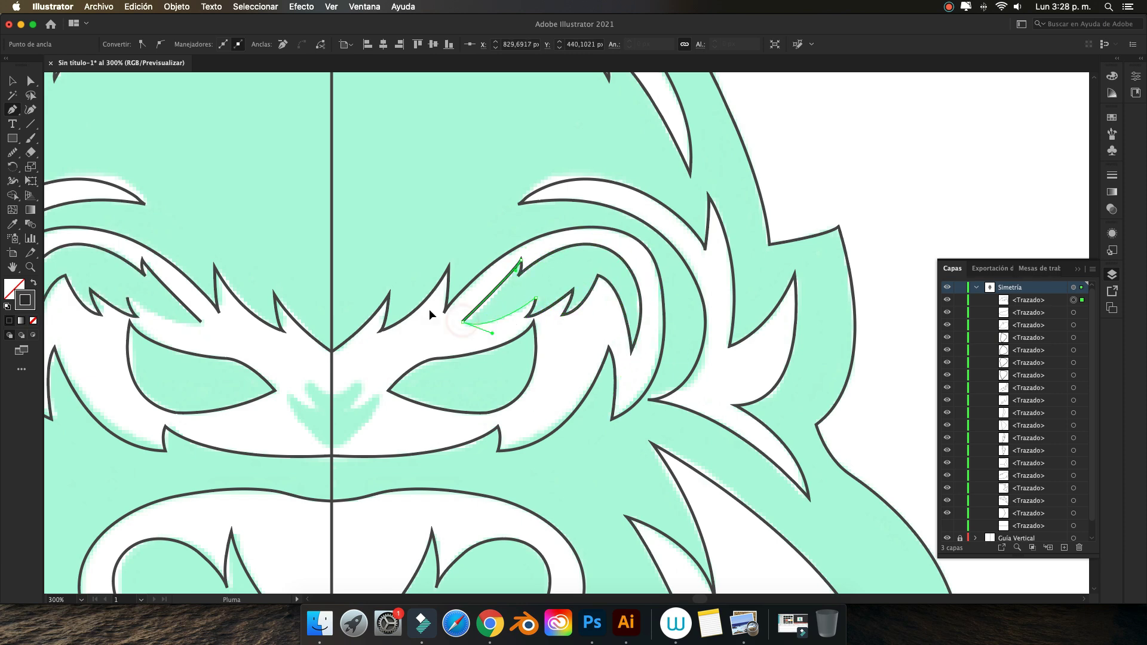
left_click(303, 379)
left_click(332, 393)
left_click_drag(359, 379, 350, 407)
left_click(303, 379)
key("a")
key("ctrl+0")
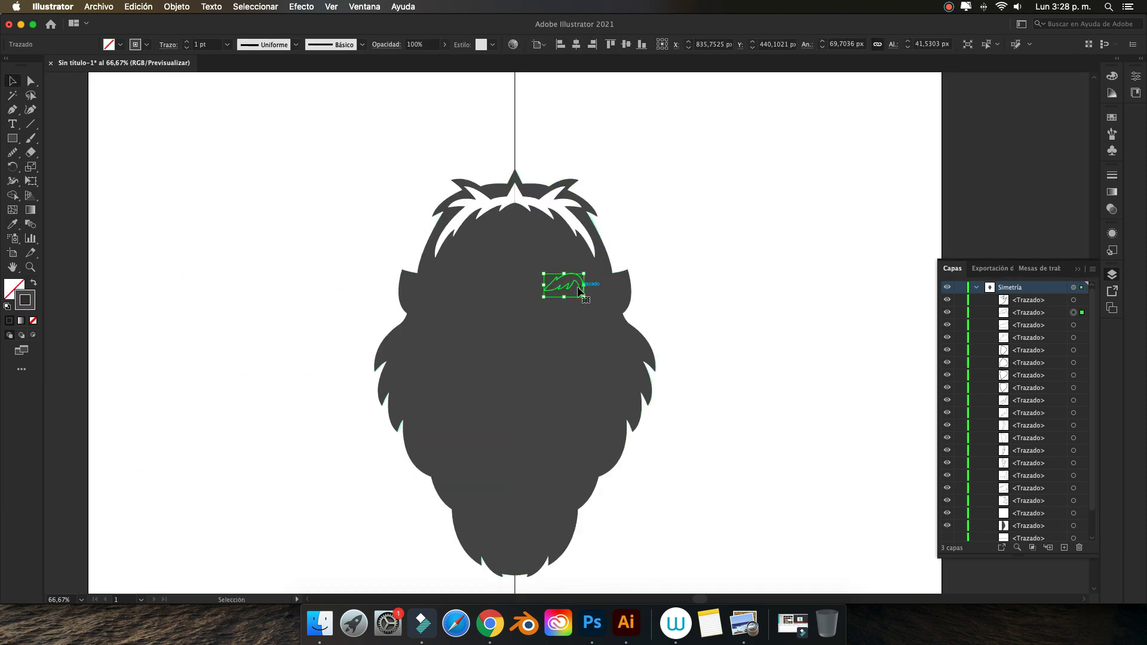
- Hide the Guía Vertical layer and zoom in and out to inspect the gorilla head
key("ctrl+plus")
key("ctrl+plus")
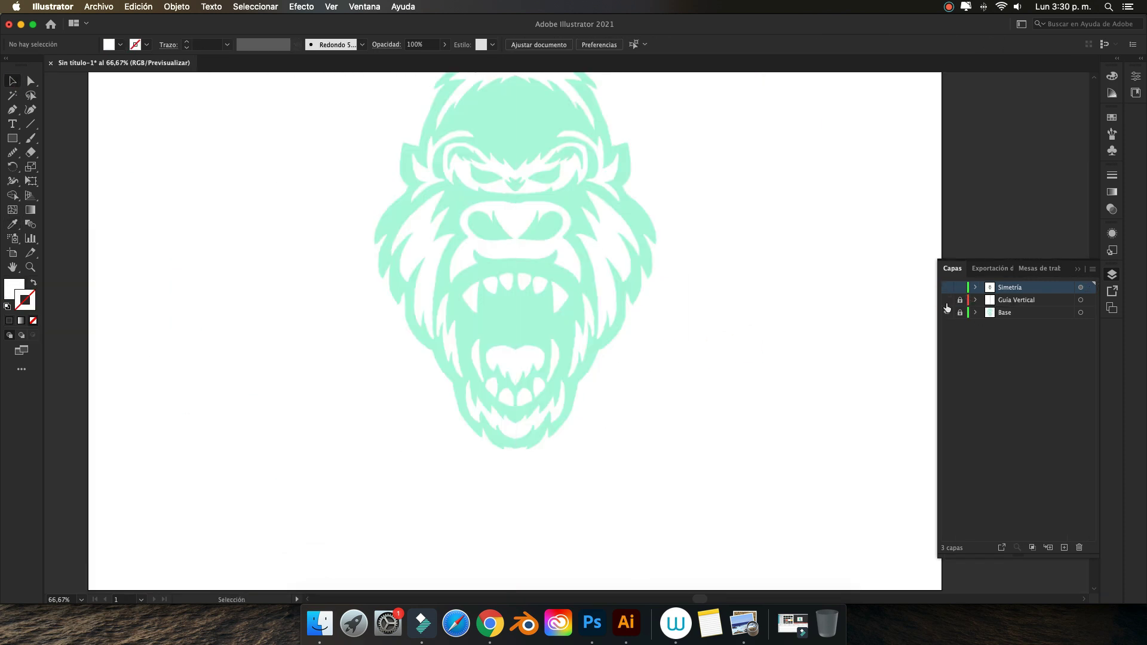
key("ctrl+minus")
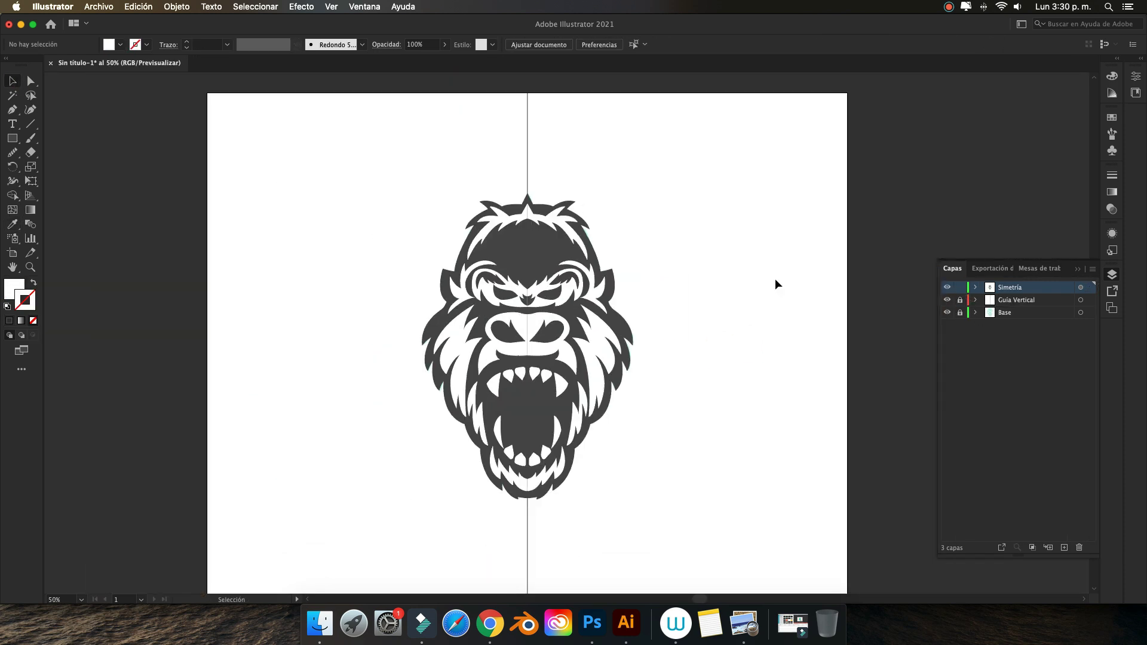
key("XF86MonBrightnessUp")
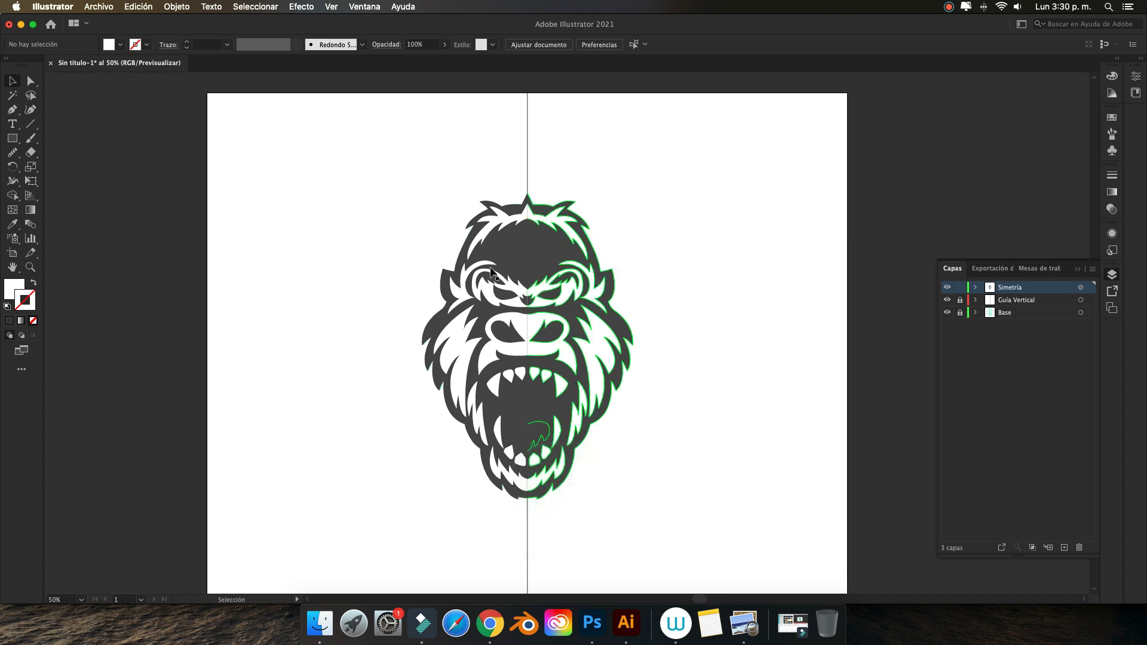
key("ctrl+plus")
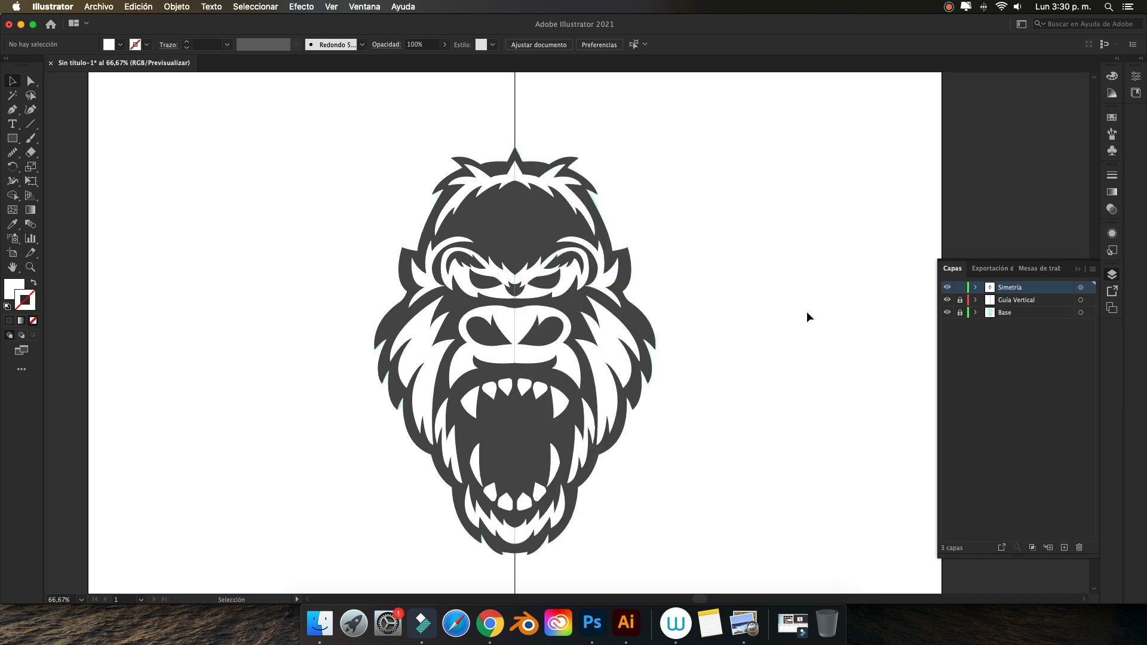
left_click(948, 300)
scroll(697, 317, "down", 2)
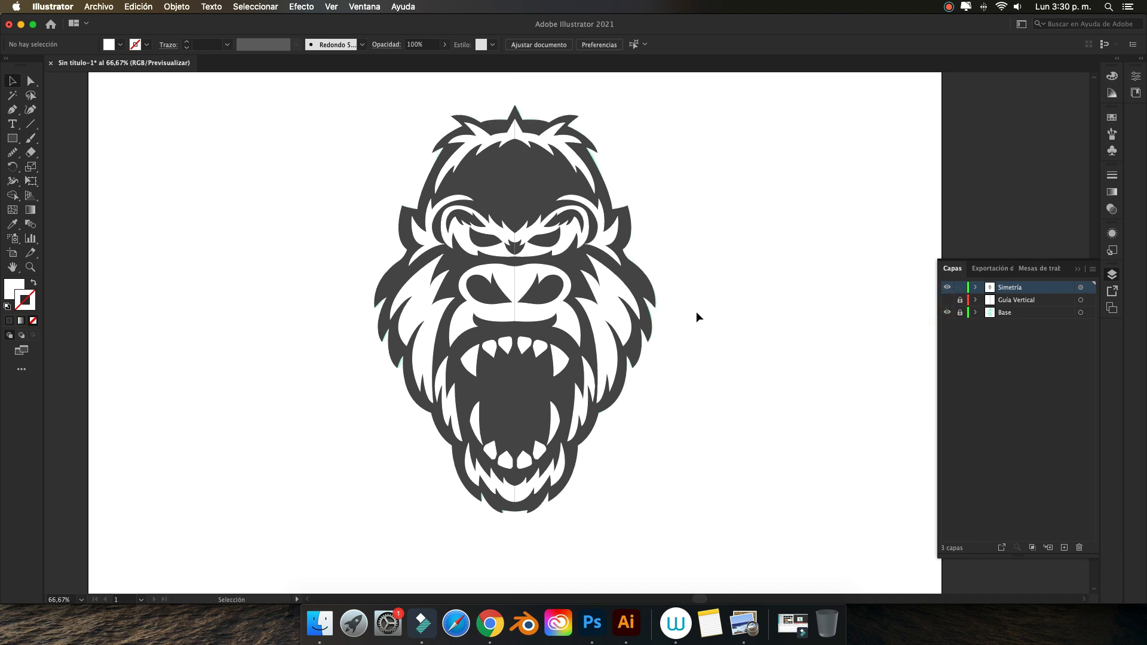
key("super+equal")
key("super+equal")
key("super+equal")
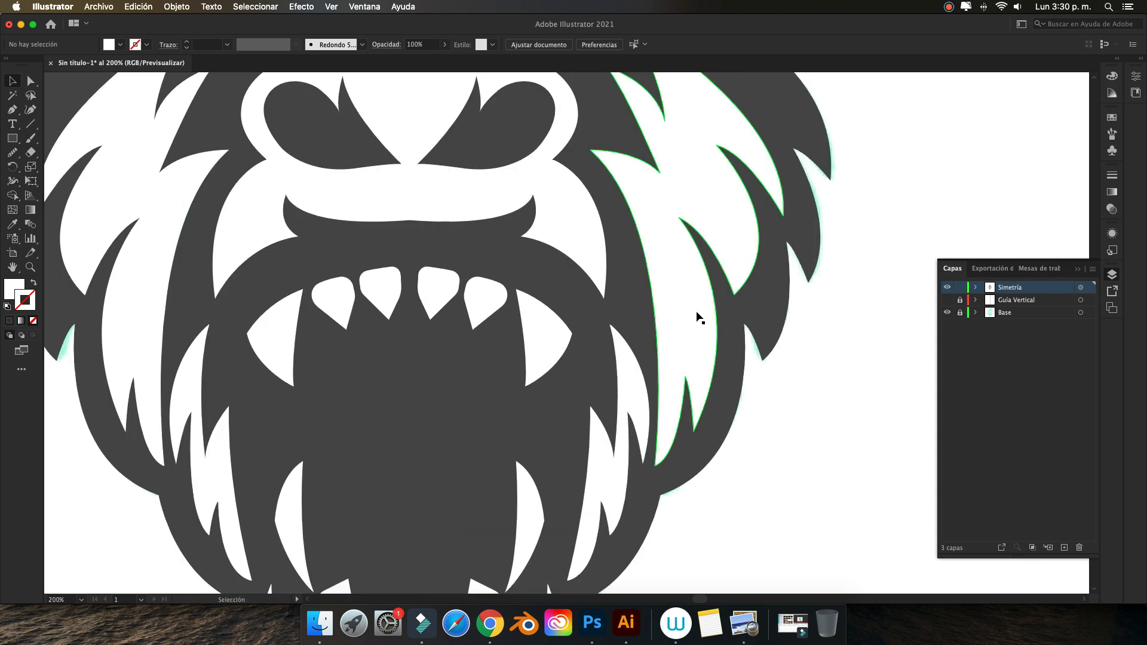
scroll(699, 317, "up", 5)
key("super+minus")
key("super+minus")
key("super+minus")
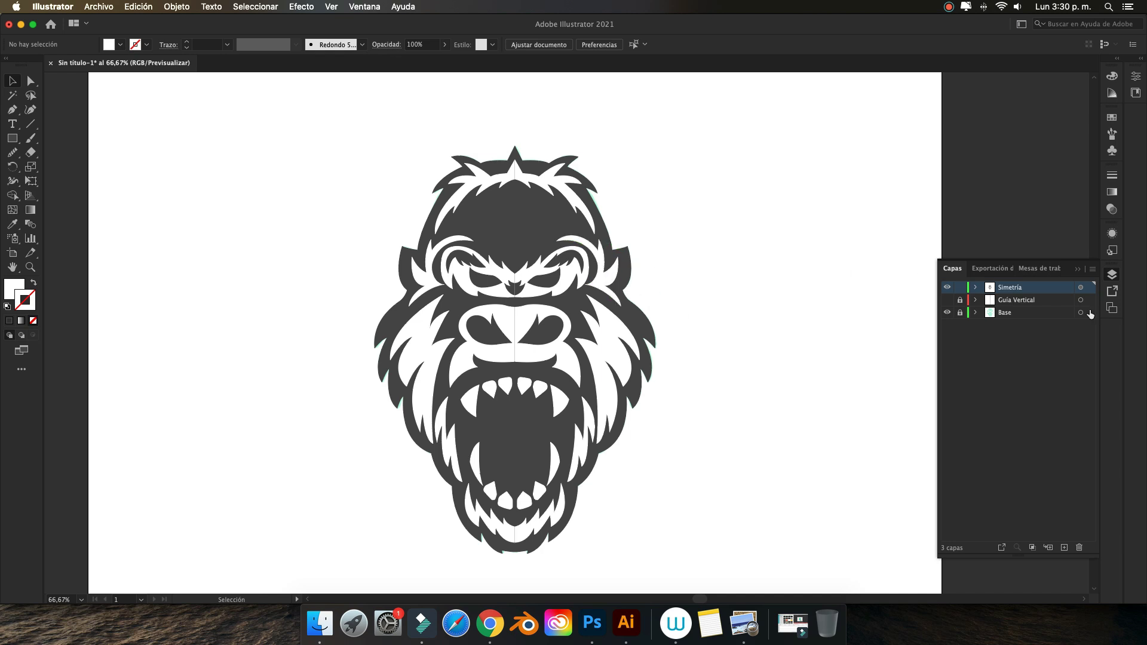
- Eyedropper the hair's white fill onto the small mouth shape, then reselect the Simetría layer artwork
left_click(1081, 288)
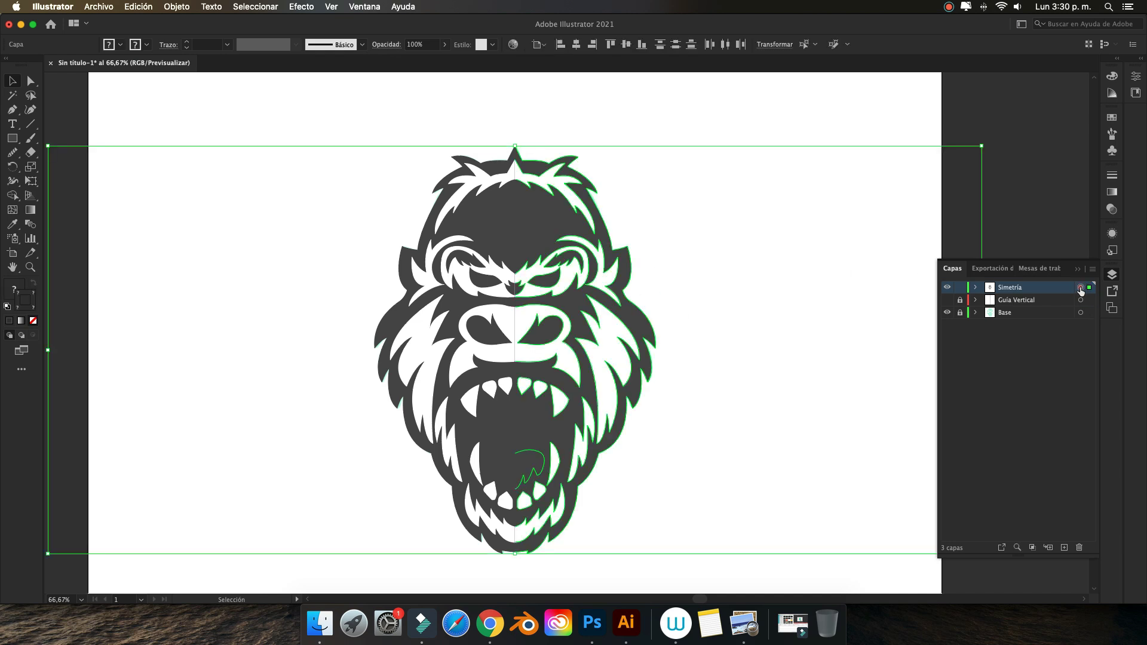
left_click(864, 292)
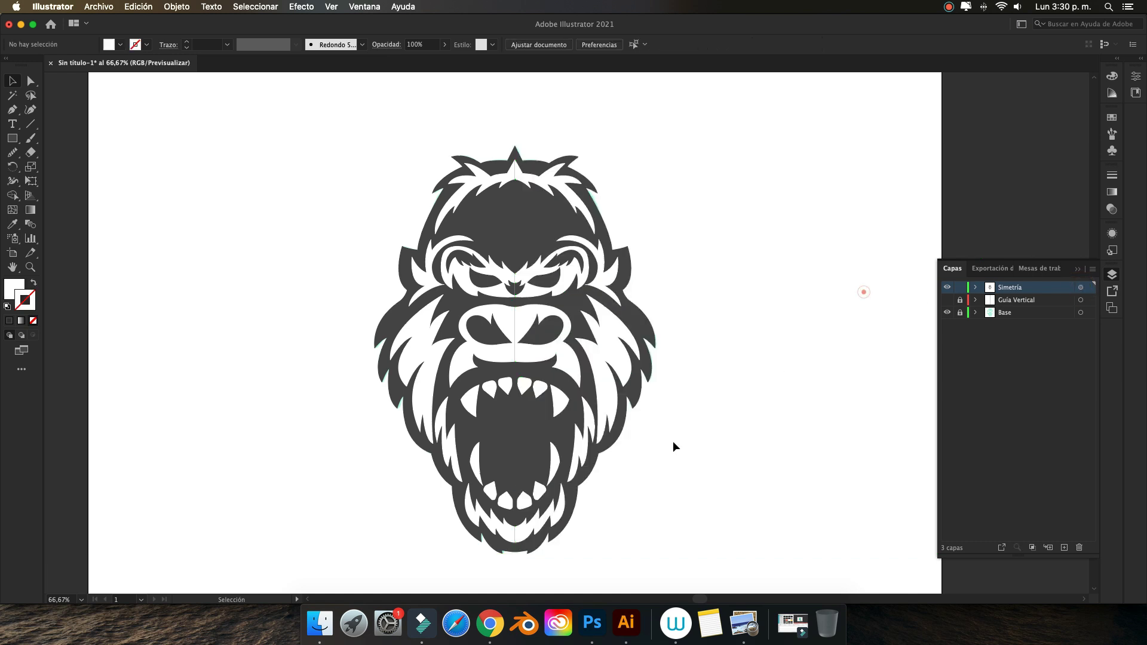
left_click(542, 467)
key("i")
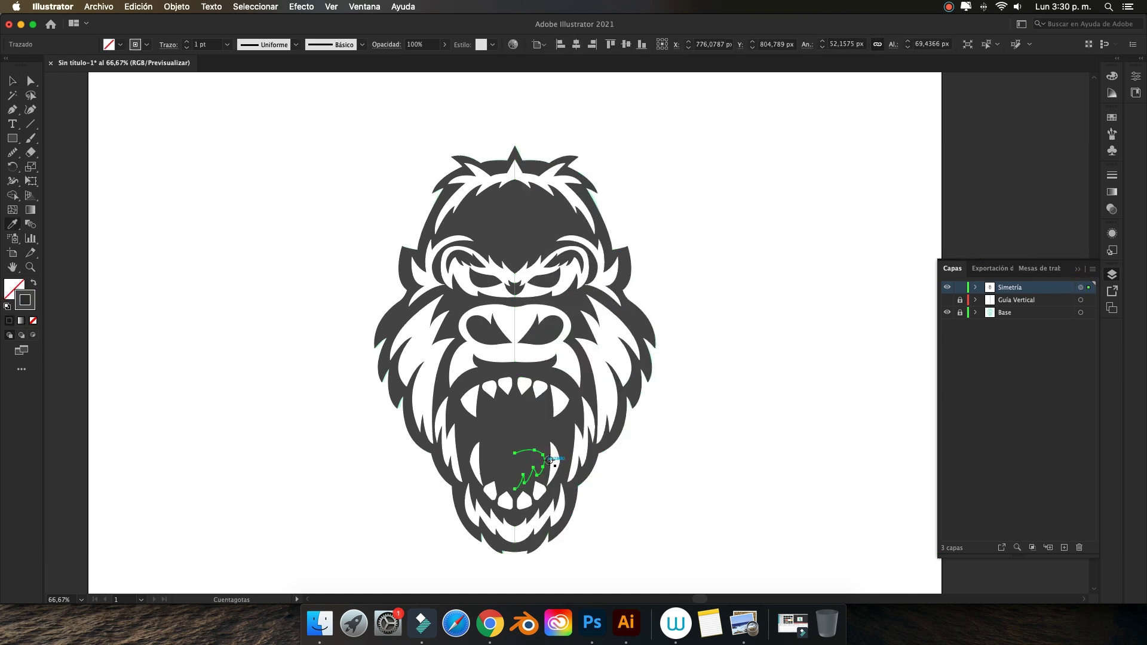
left_click(612, 344)
key("v")
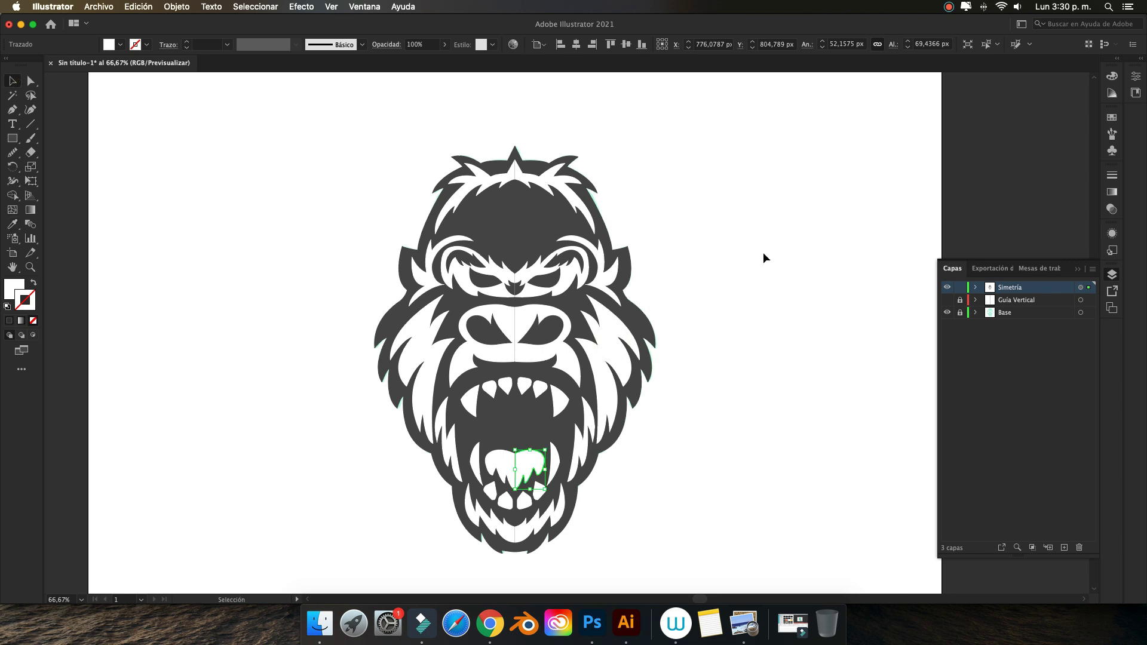
left_click(762, 252)
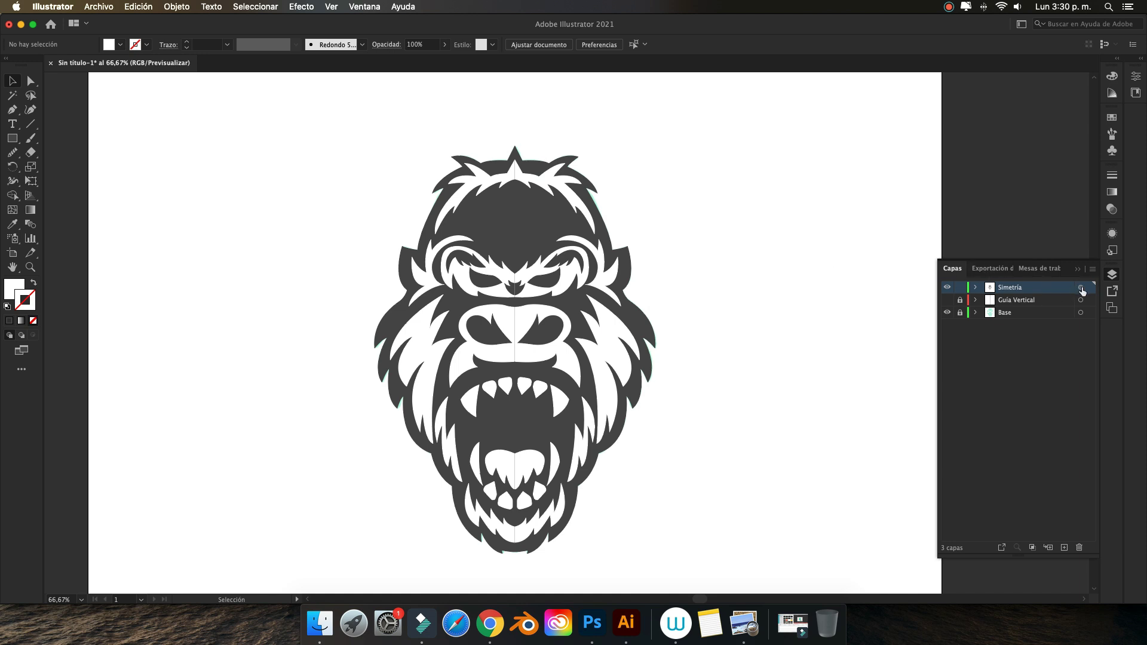
left_click(1081, 288)
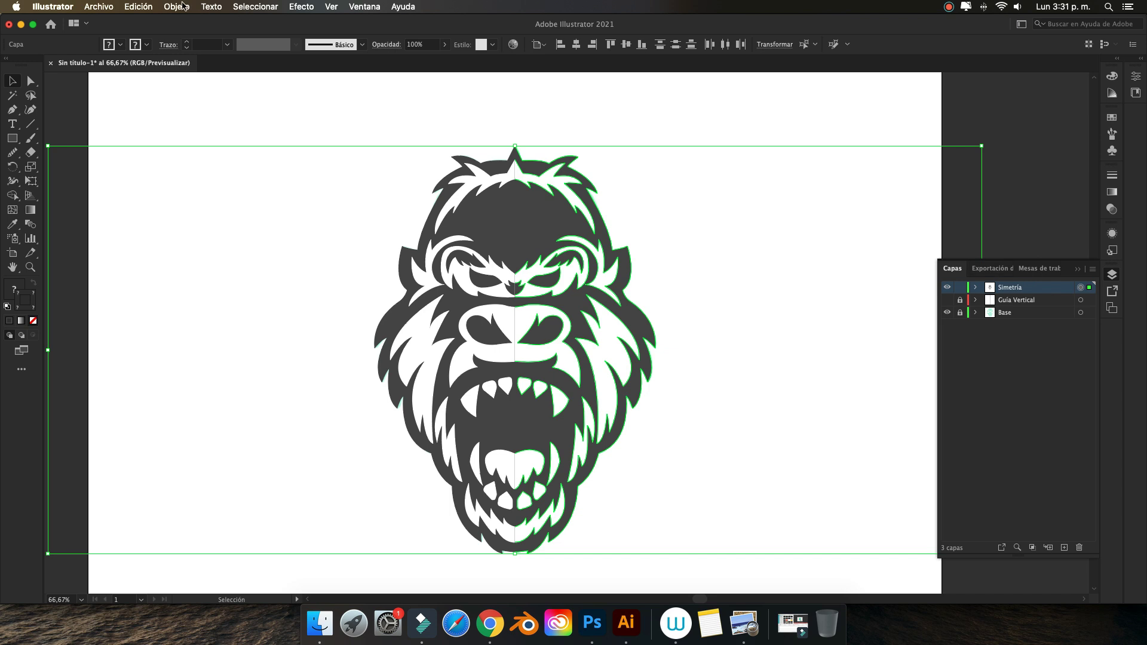
- Expand the mirrored appearance into real paths and ungroup the gorilla artwork once
left_click(179, 6)
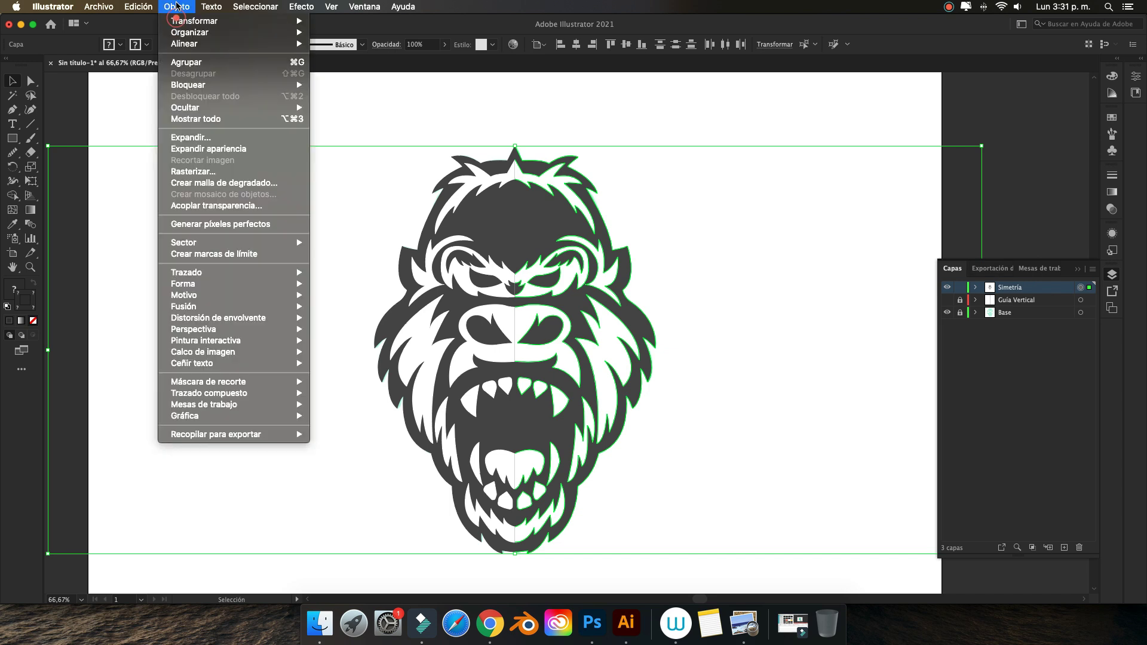
left_click(226, 150)
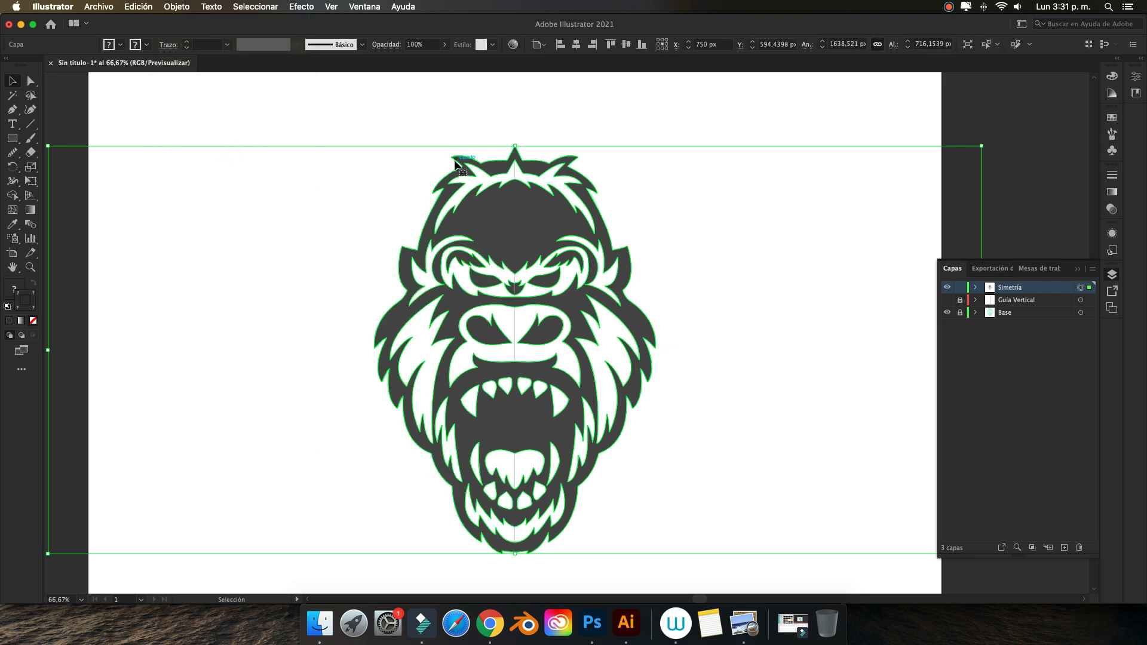
left_click(597, 95)
left_click(555, 221)
right_click(554, 223)
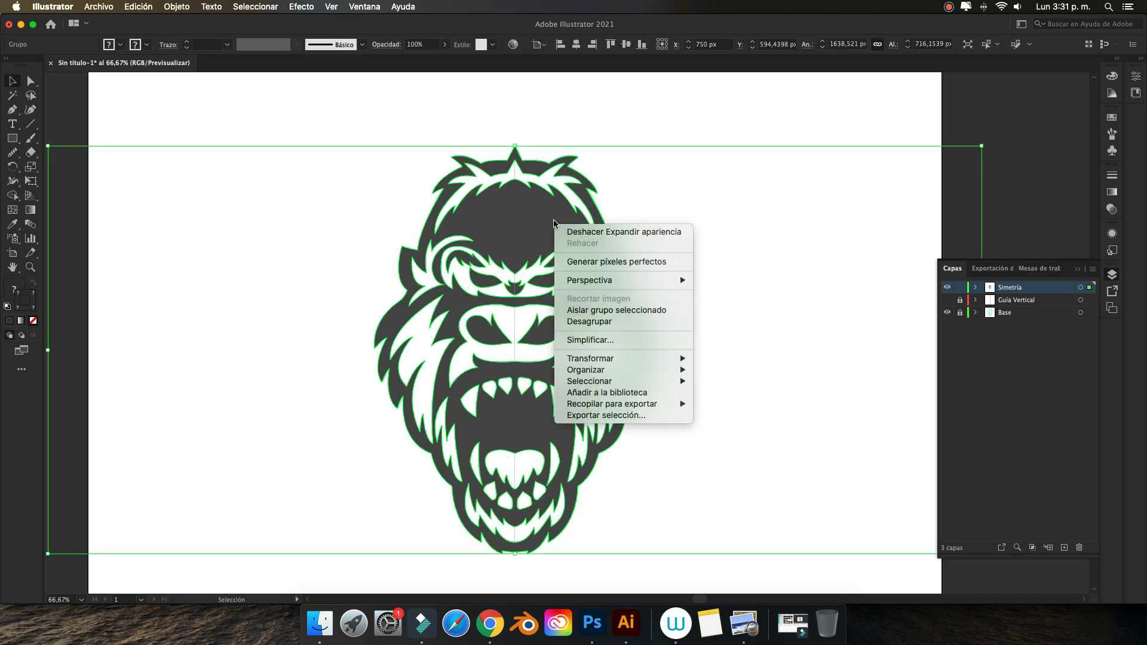
left_click(597, 323)
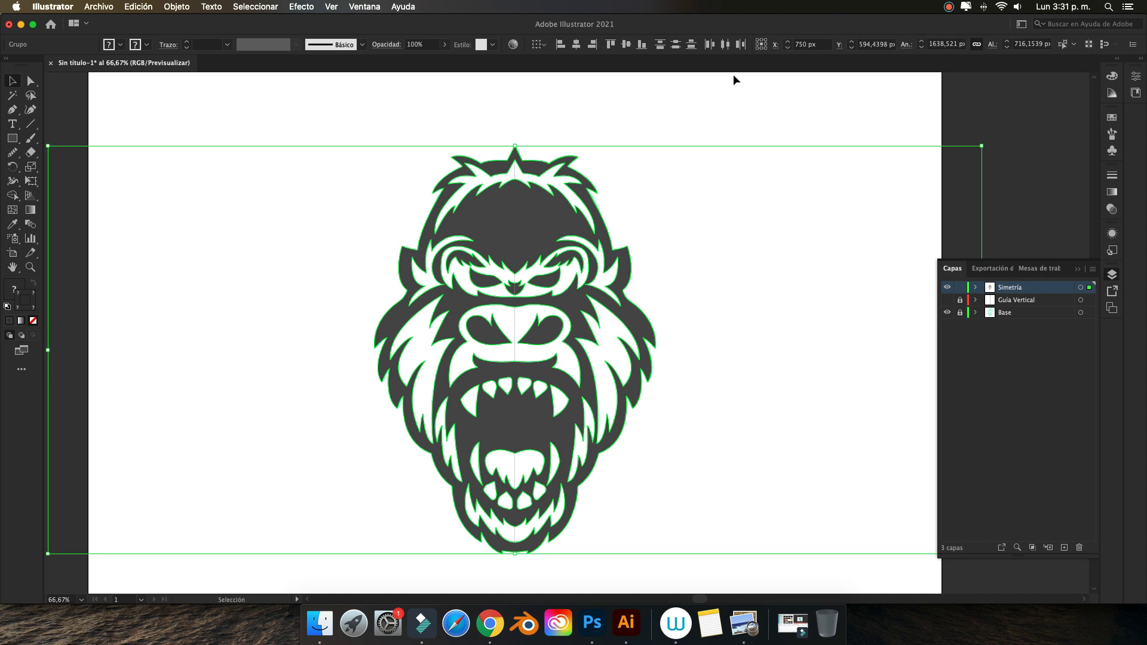
- Ungroup the gorilla a second time and check that the right half selects on its own
left_click(734, 84)
left_click(553, 226)
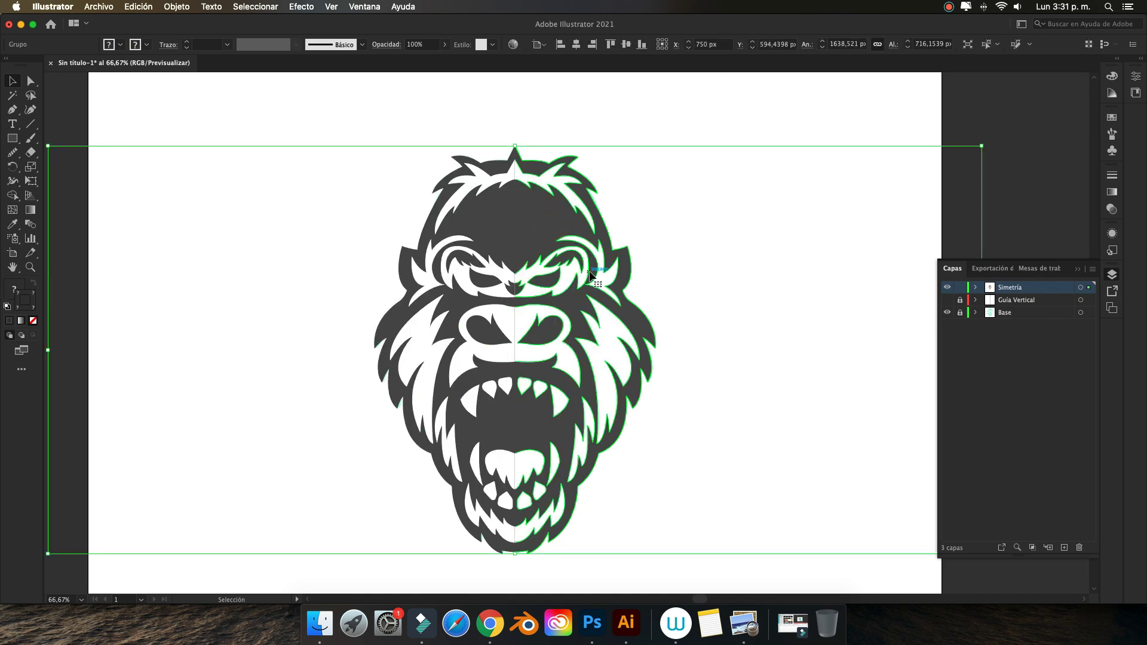
right_click(590, 275)
left_click(597, 369)
left_click(740, 80)
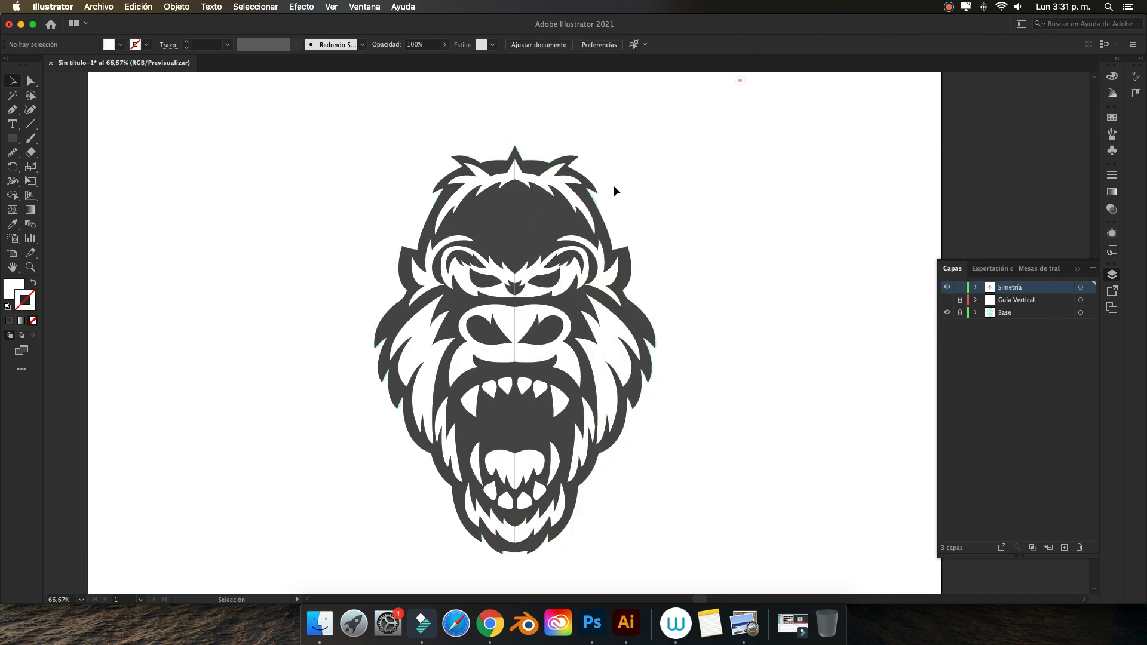
left_click(548, 226)
left_click(744, 183)
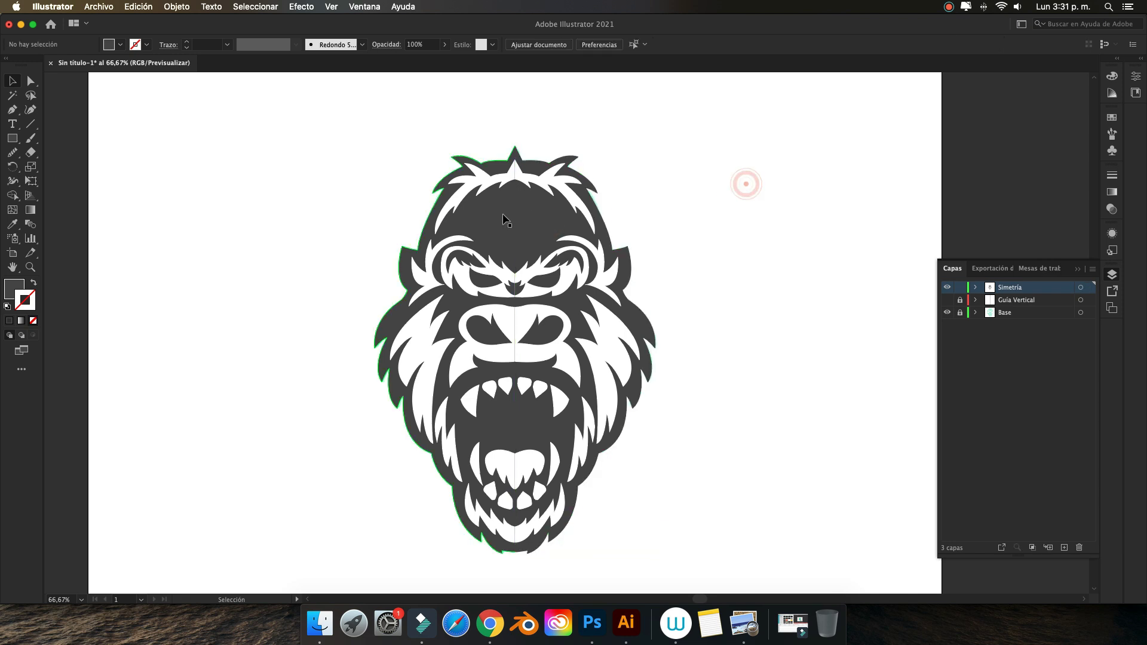
- Ungroup the remaining group and confirm the left and right halves are separate paths
left_click(512, 218)
right_click(489, 211)
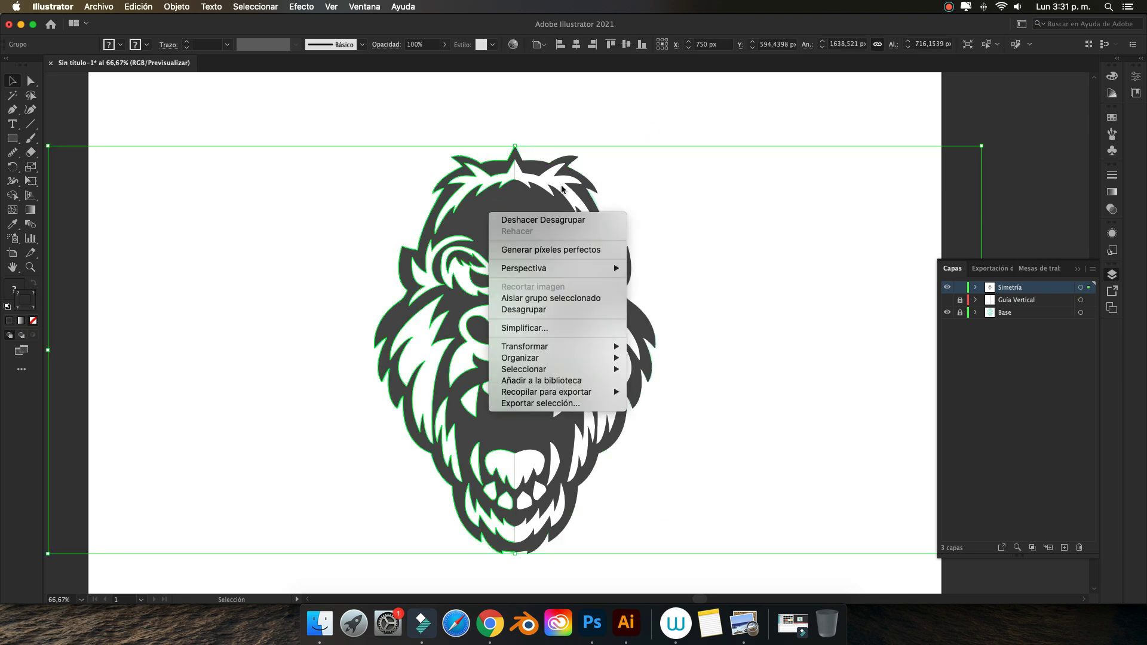
left_click(662, 90)
right_click(490, 204)
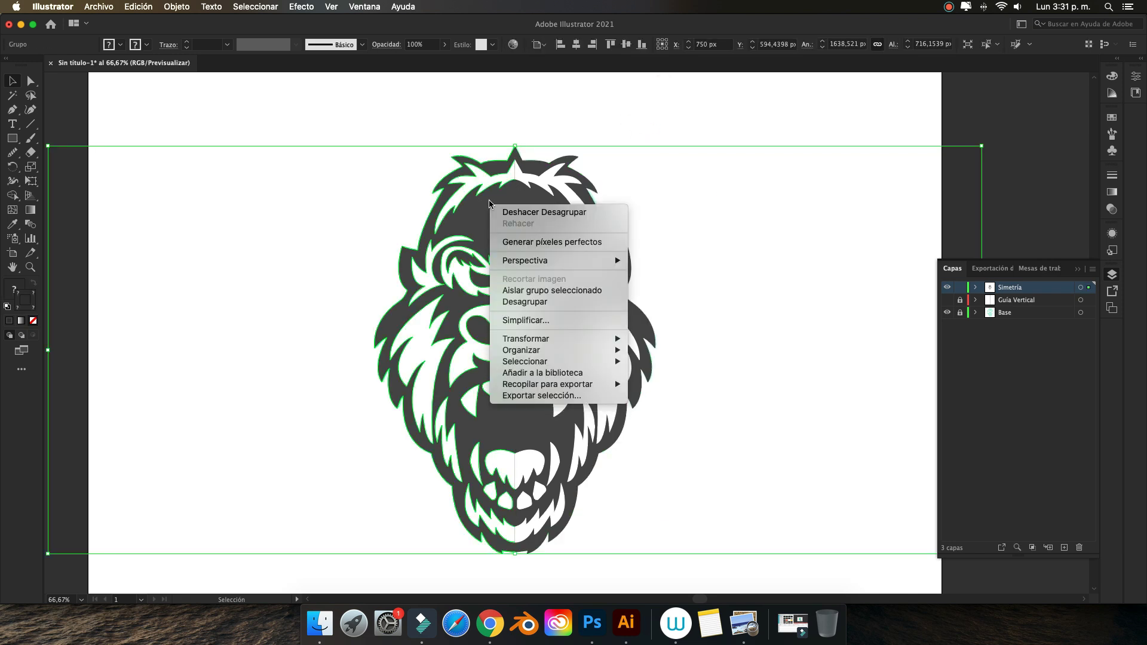
left_click(524, 302)
left_click(625, 105)
left_click(474, 214)
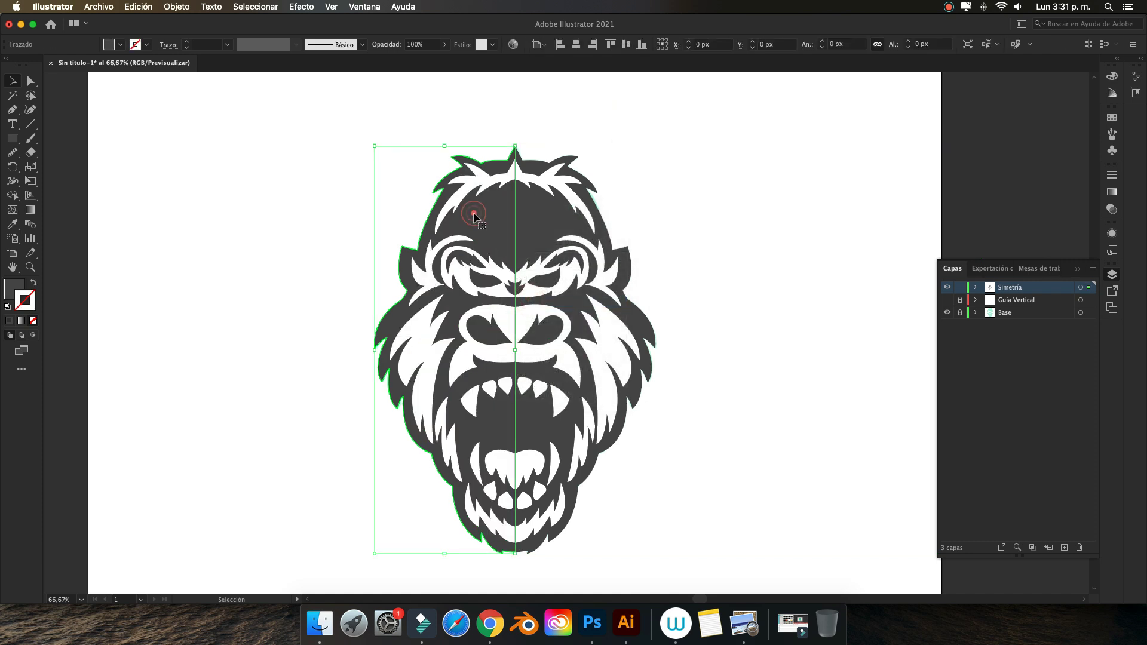
right_click(474, 217)
left_click(706, 186)
left_click(549, 208)
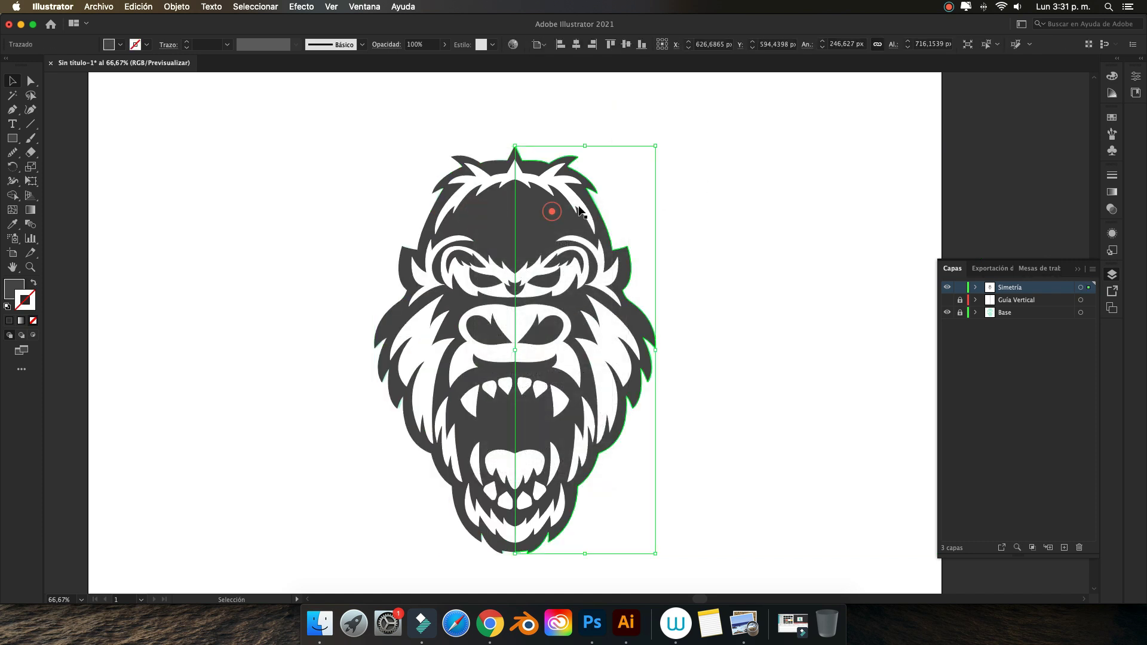
left_click(715, 138)
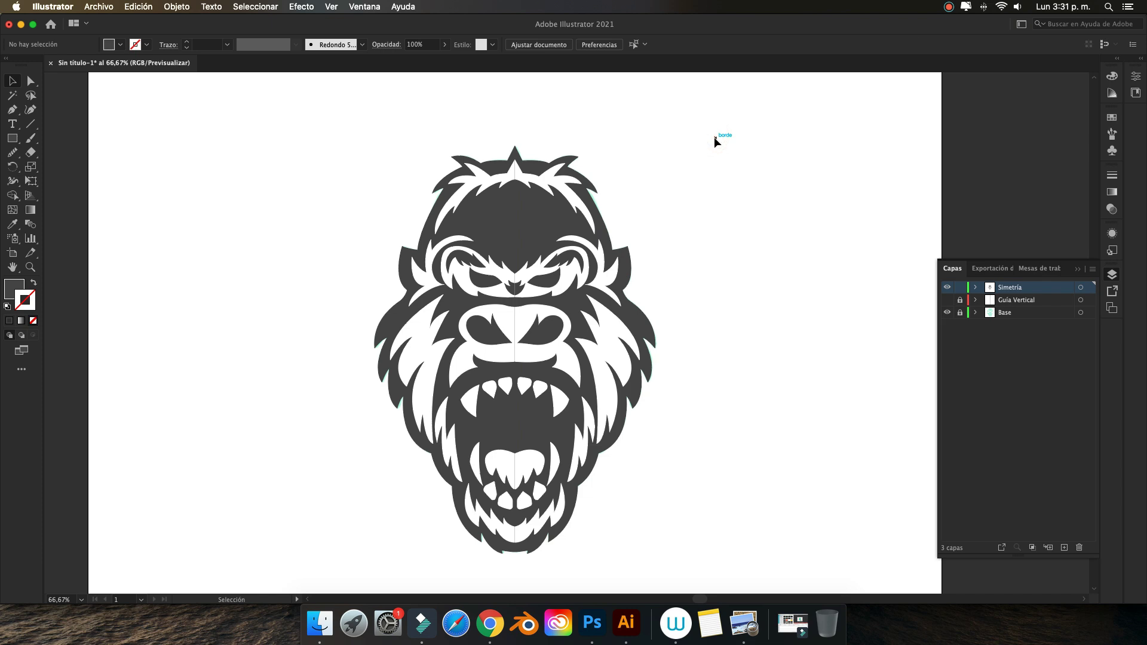
- Zoom in on the nose, then zoom out and scroll down to inspect the gorilla head
key("super+plus")
key("super+plus")
key("super+plus")
key("super+plus")
key("super+plus")
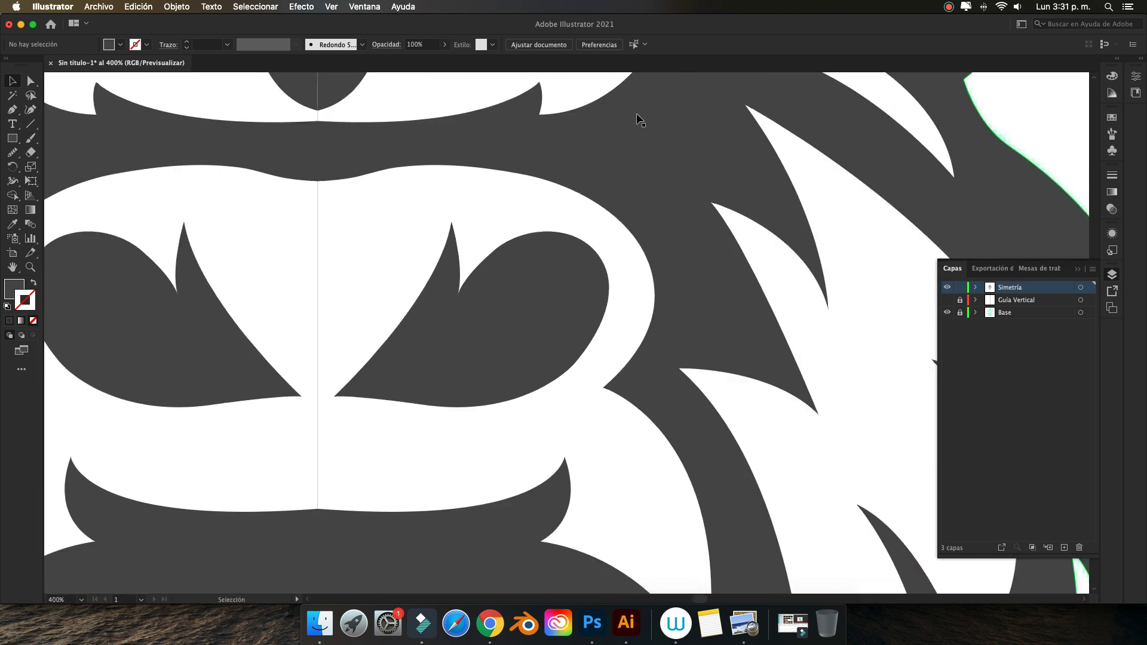
scroll(638, 119, "left", 3)
scroll(634, 118, "up", 5)
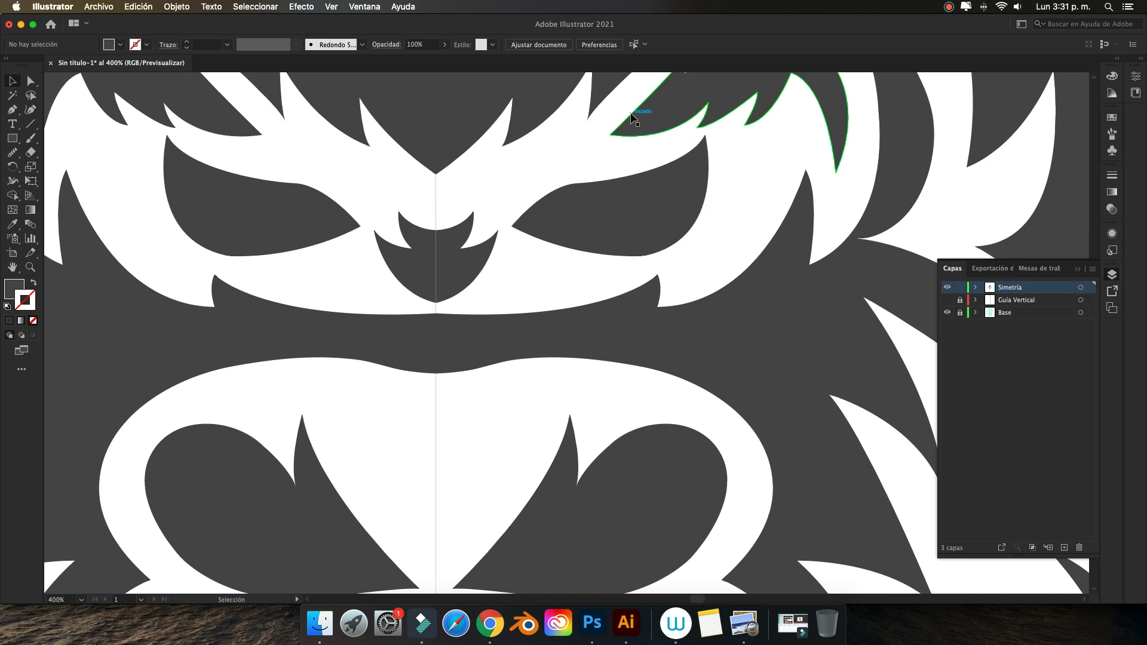
scroll(632, 118, "left", 2)
key("super+minus")
key("super+minus")
key("super+minus")
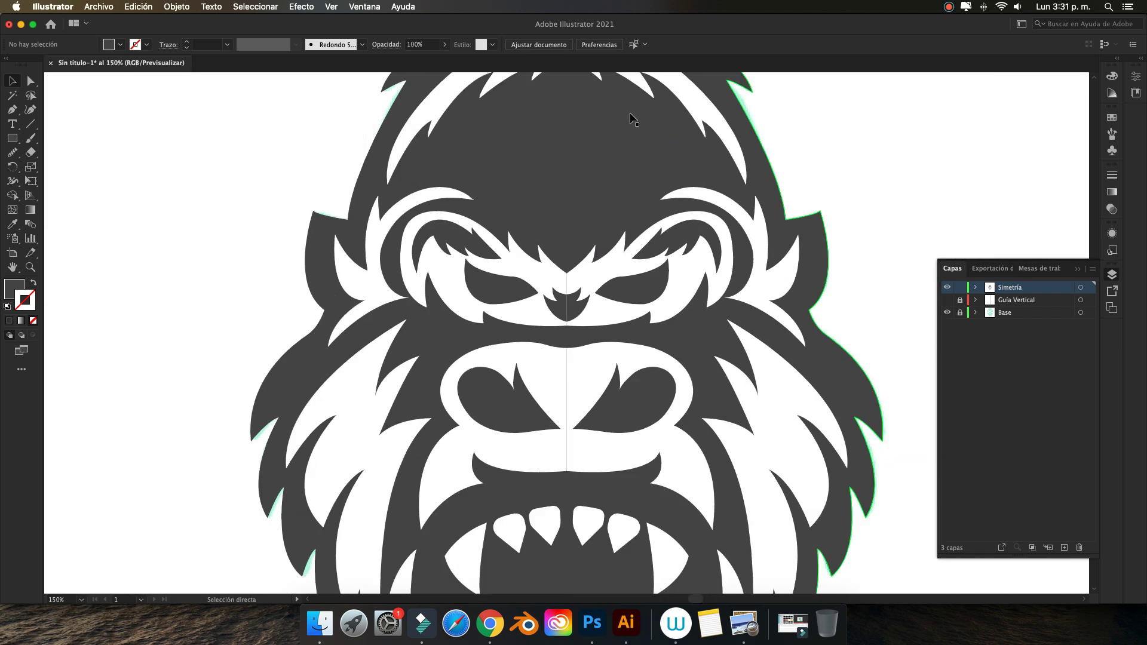
scroll(632, 118, "down", 2)
scroll(630, 115, "down", 2)
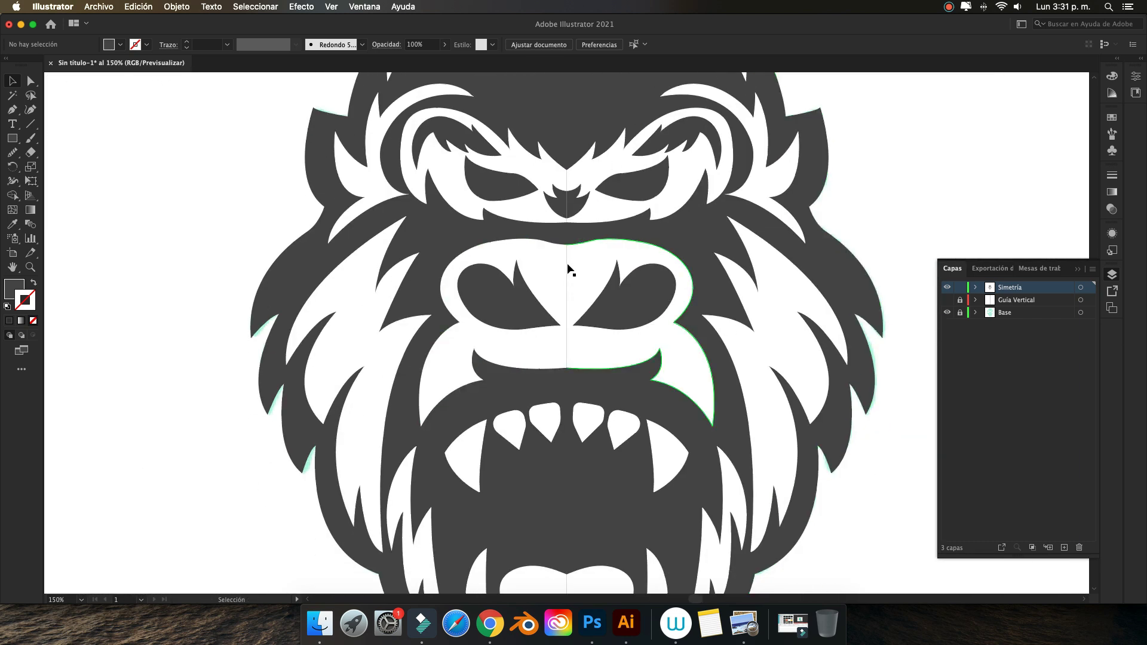
scroll(566, 359, "down", 3)
scroll(566, 362, "down", 3)
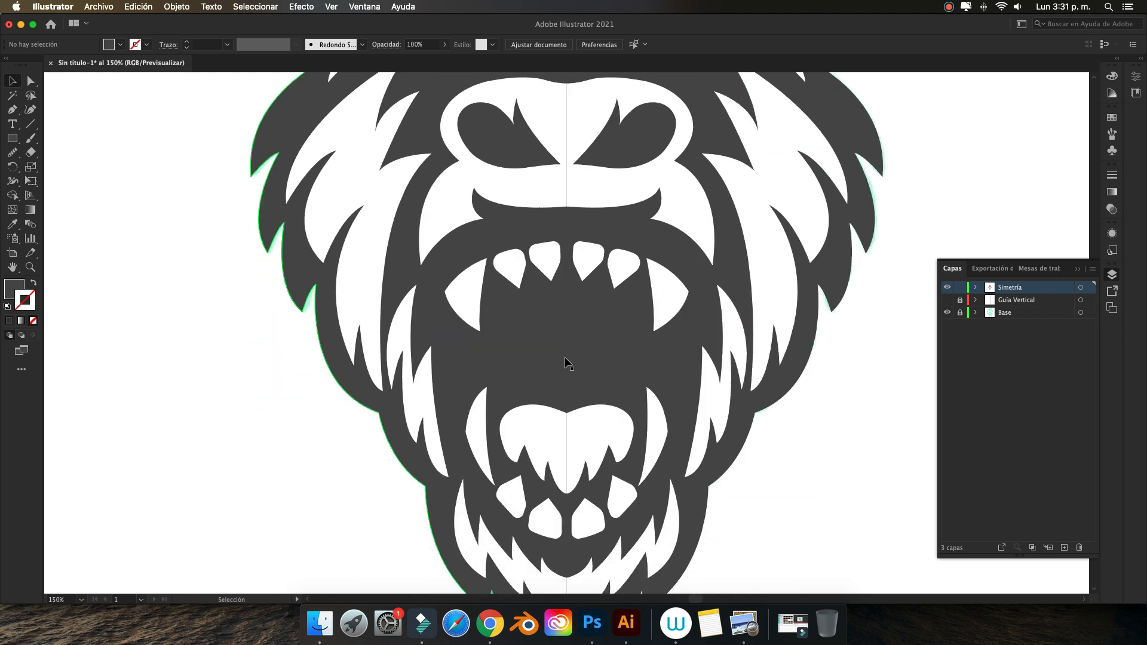
scroll(566, 363, "down", 3)
scroll(566, 363, "down", 3)
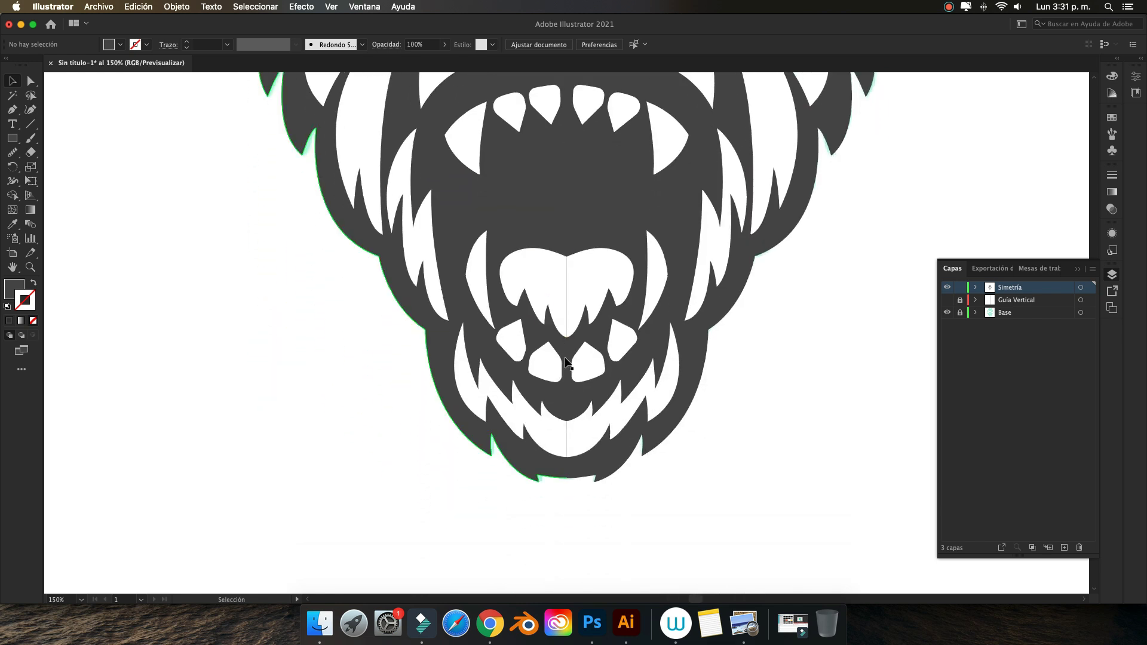
scroll(566, 363, "up", 3)
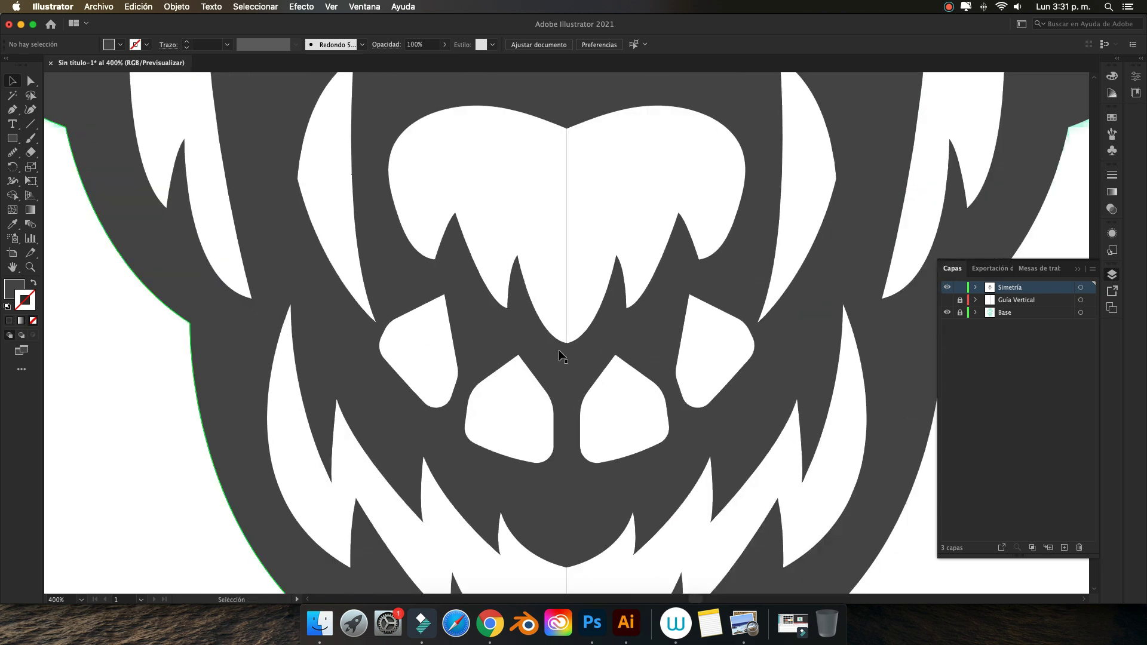
- Try merging the two white mouth-shape halves with Shape Builder, then undo the failed merge
left_click(530, 231)
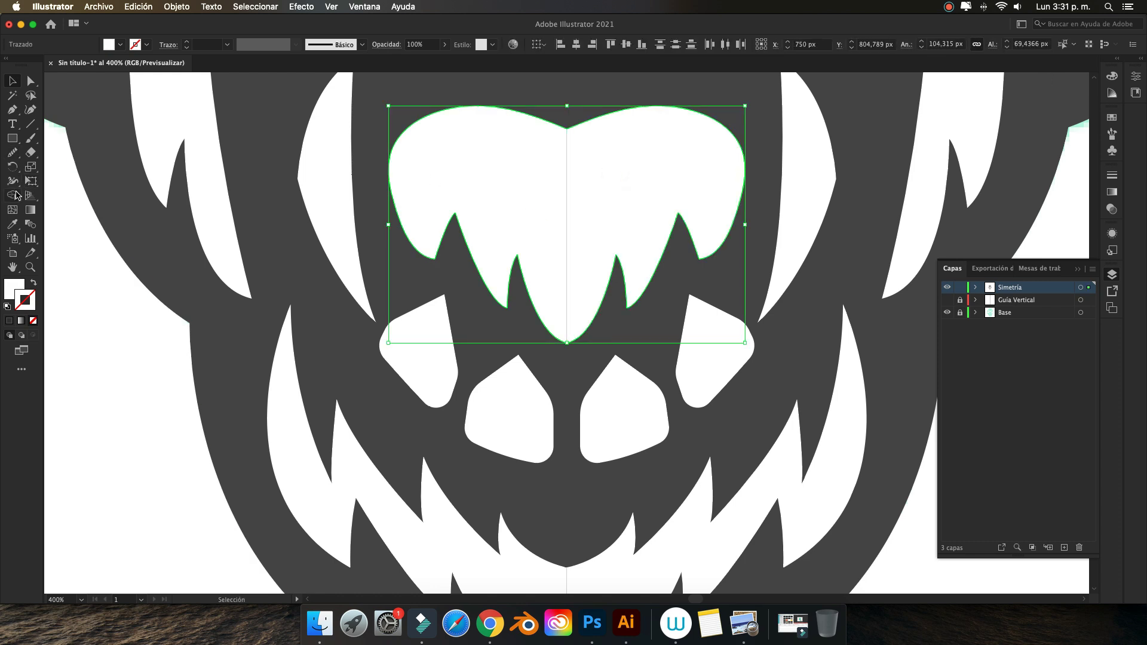
left_click(16, 195)
left_click_drag(482, 180, 604, 169)
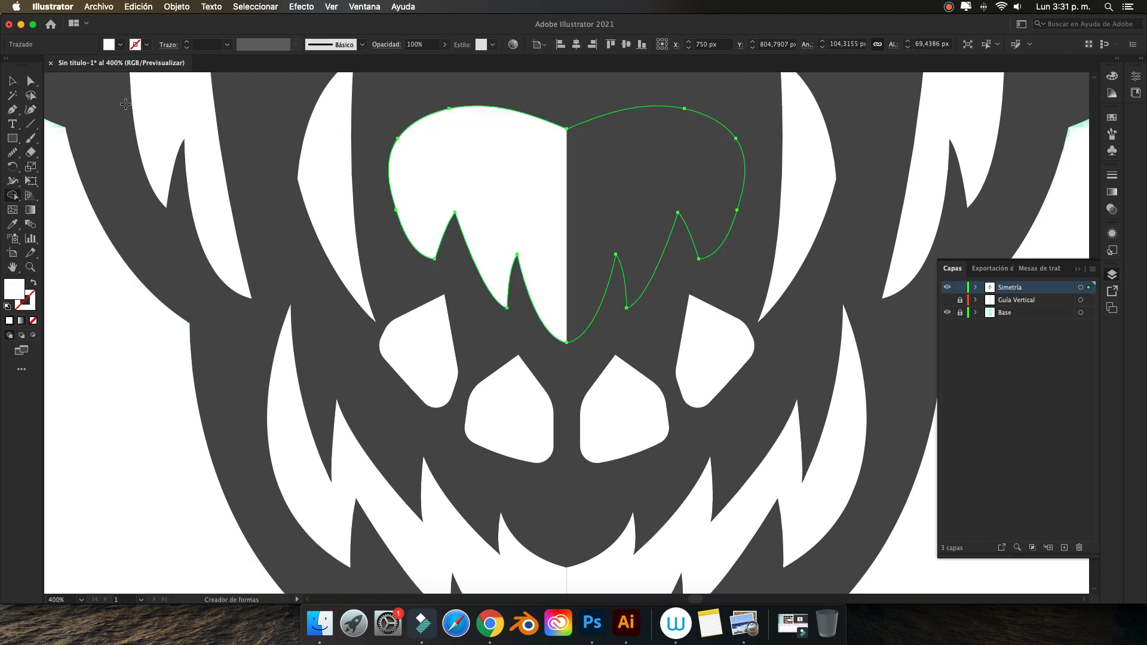
key("ctrl+z")
left_click(16, 81)
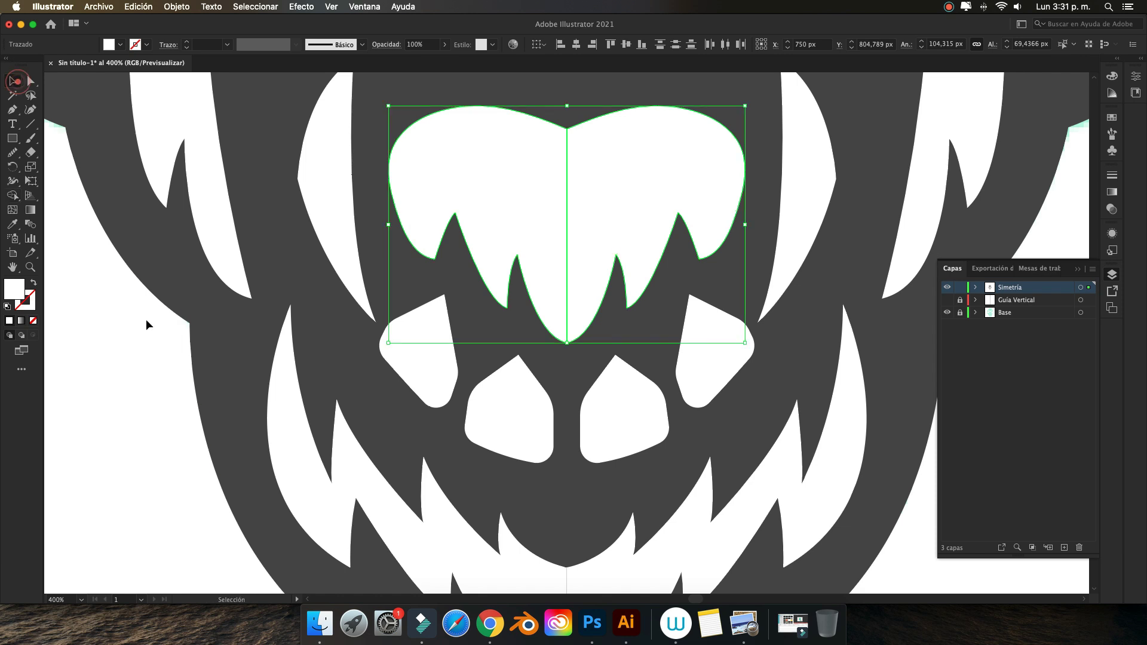
left_click(93, 319)
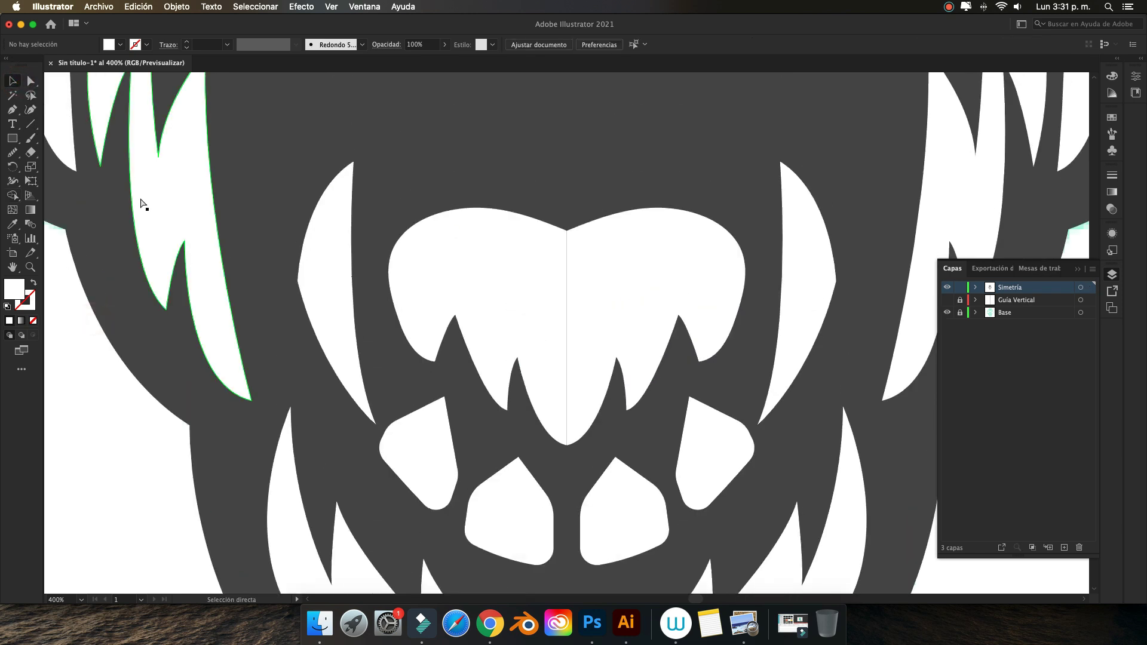
- Zoom into the centre seam and drag the mouth shape's bottom seam anchor with Direct Selection
key("ctrl+plus")
key("ctrl+plus")
key("ctrl+plus")
key("ctrl+plus")
key("ctrl+plus")
scroll(376, 159, "up", 5)
scroll(406, 171, "up", 5)
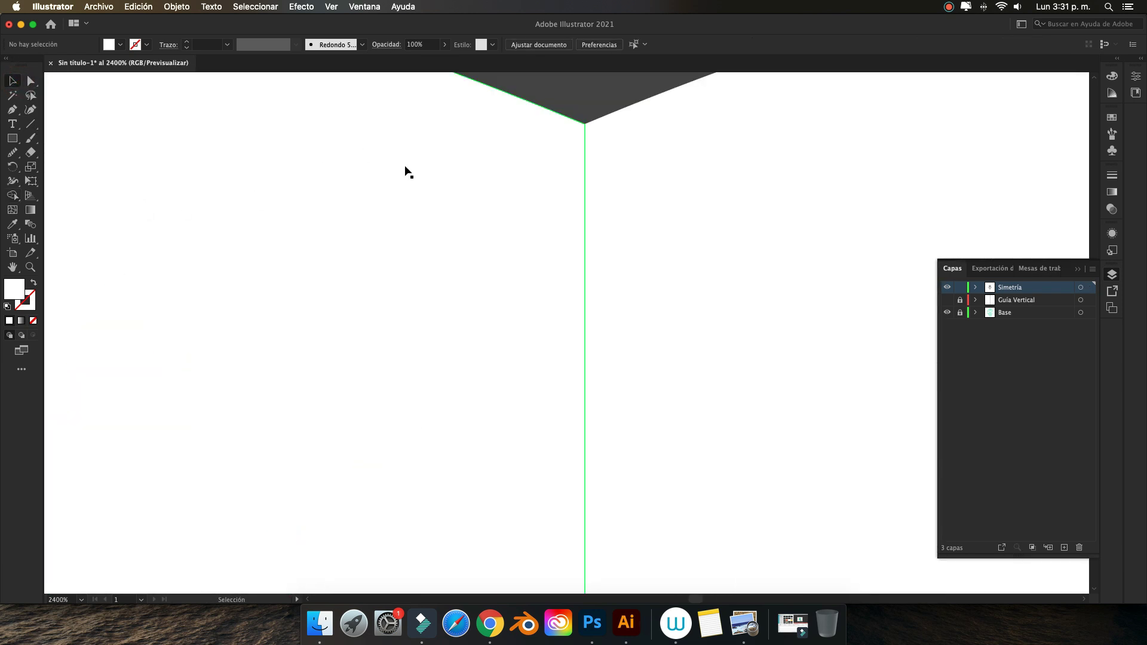
left_click(481, 207)
key("a")
scroll(532, 160, "up", 3)
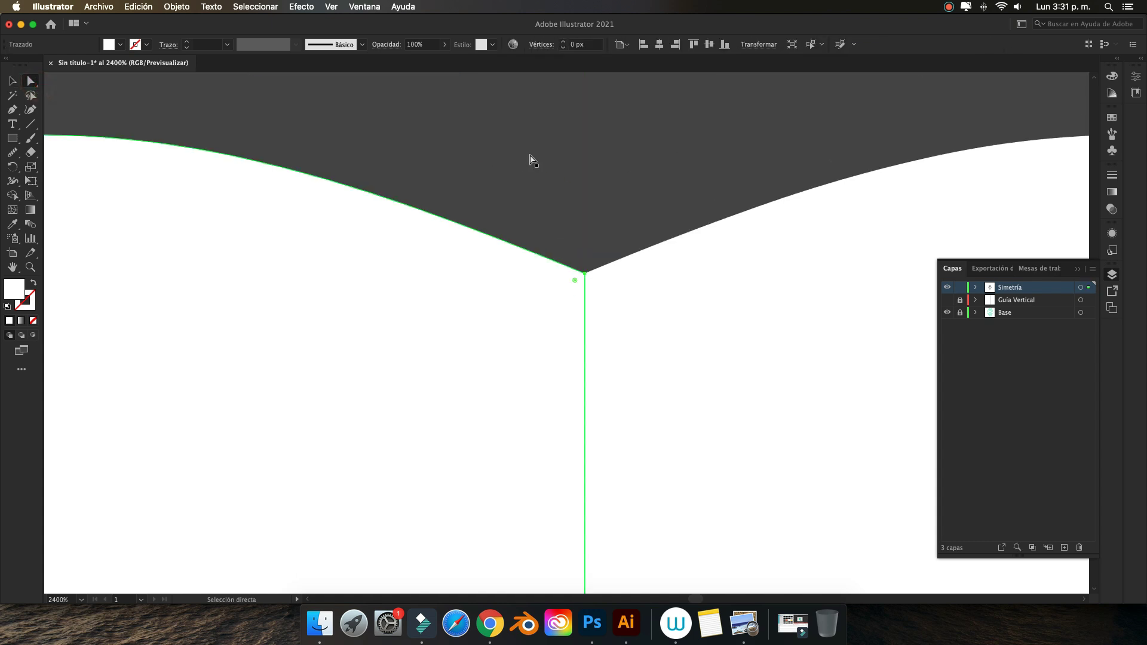
left_click(585, 273)
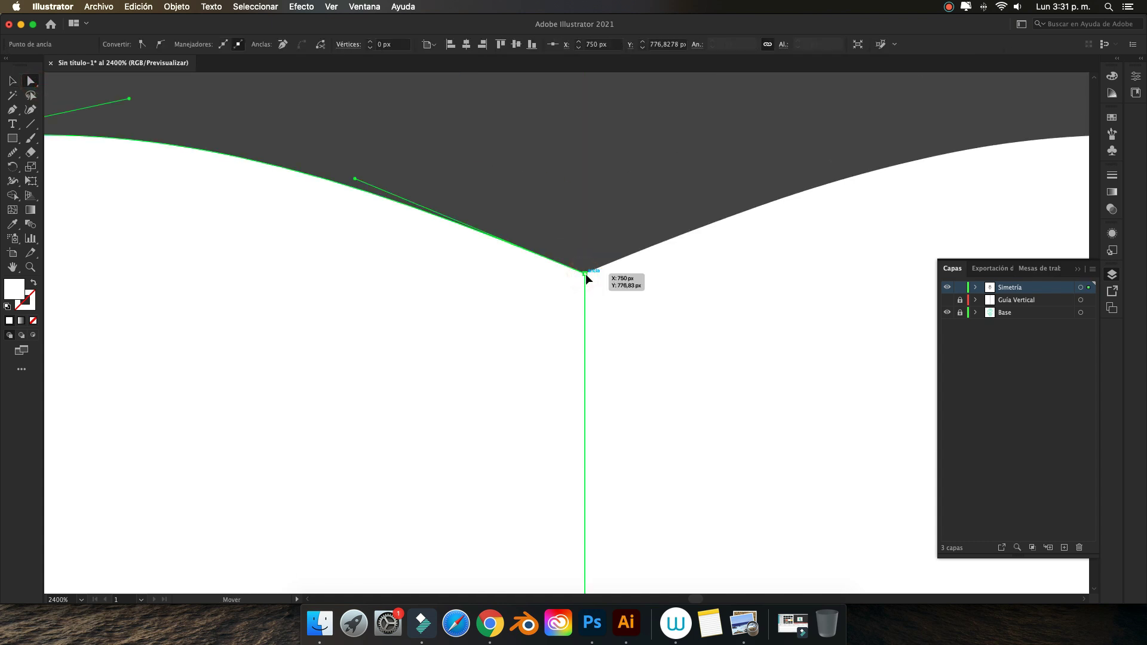
scroll(578, 261, "down", 5)
scroll(573, 259, "down", 2)
scroll(571, 259, "down", 3)
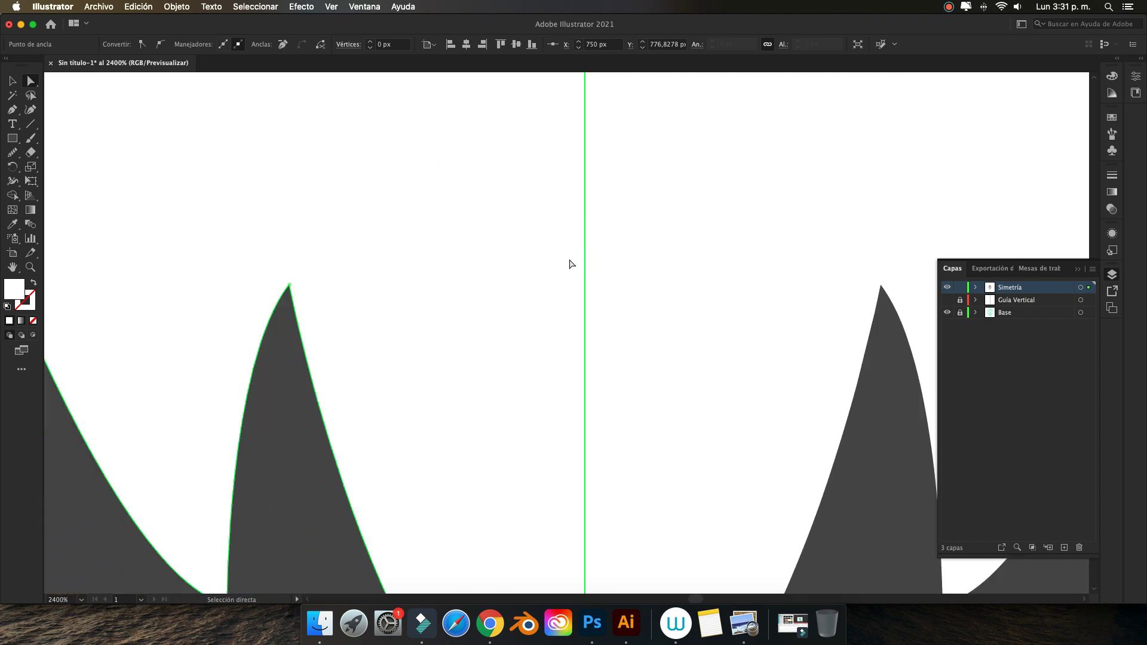
scroll(567, 259, "down", 4)
scroll(567, 259, "down", 2)
left_click_drag(586, 453, 604, 450)
scroll(602, 449, "down", 5)
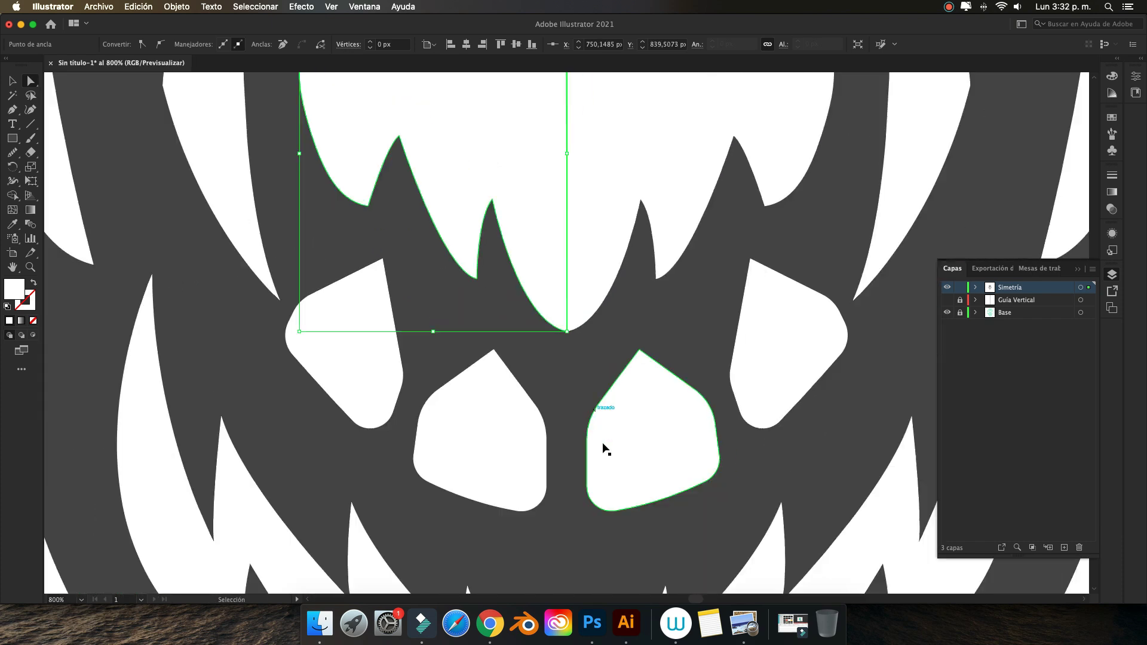
scroll(604, 449, "down", 4)
left_click(866, 366)
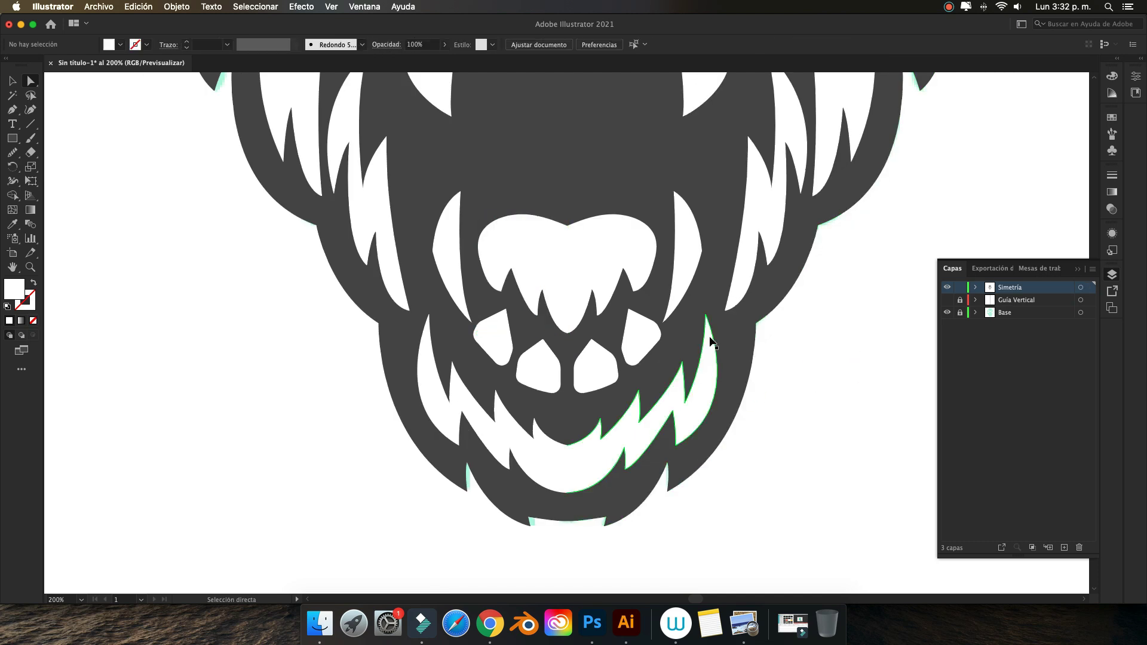
- Select both halves of the white mouth shape and merge them into one with Shape Builder
key("super+minus")
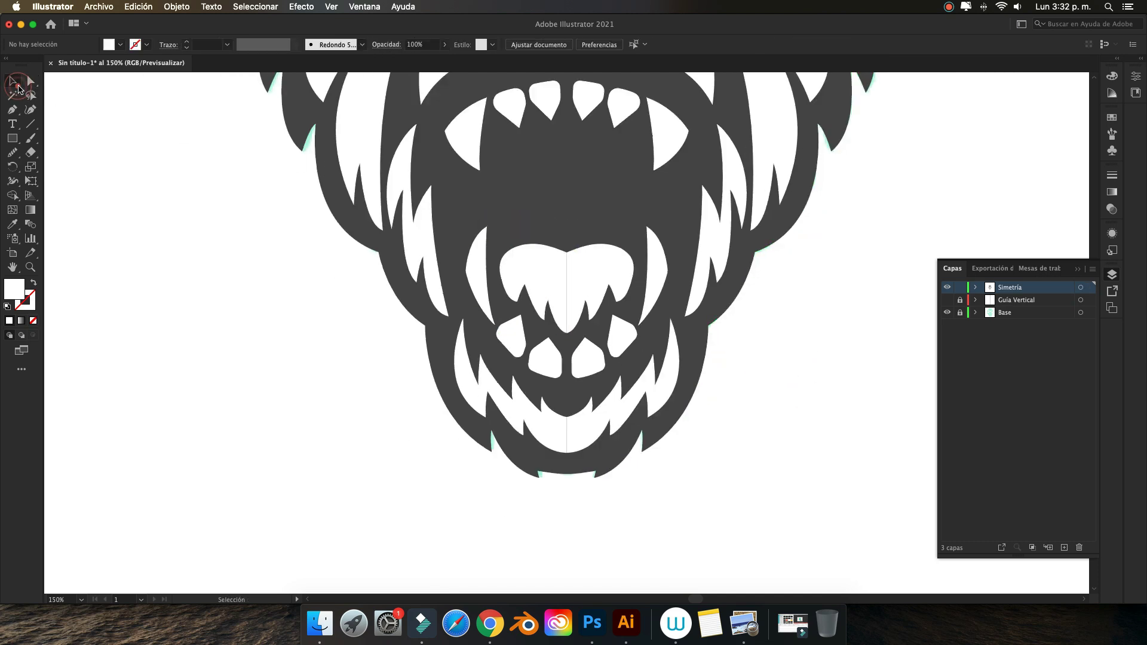
left_click(18, 88)
key("super+plus")
key("super+plus")
key("super+plus")
left_click(504, 225)
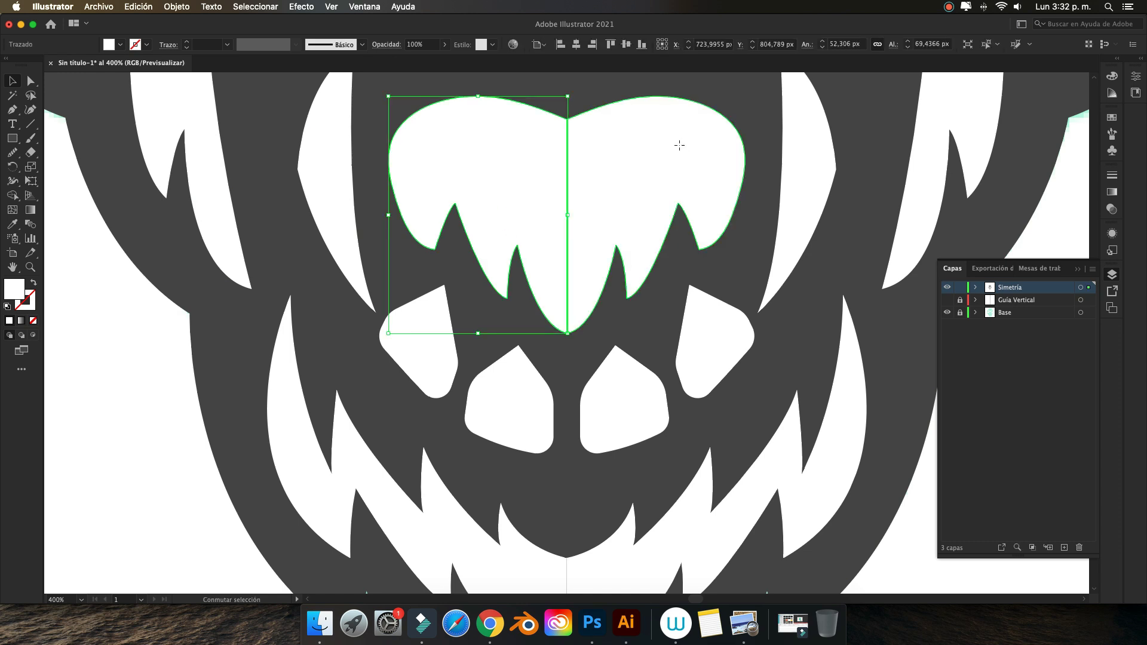
left_click(680, 145, "shift")
left_click(11, 195)
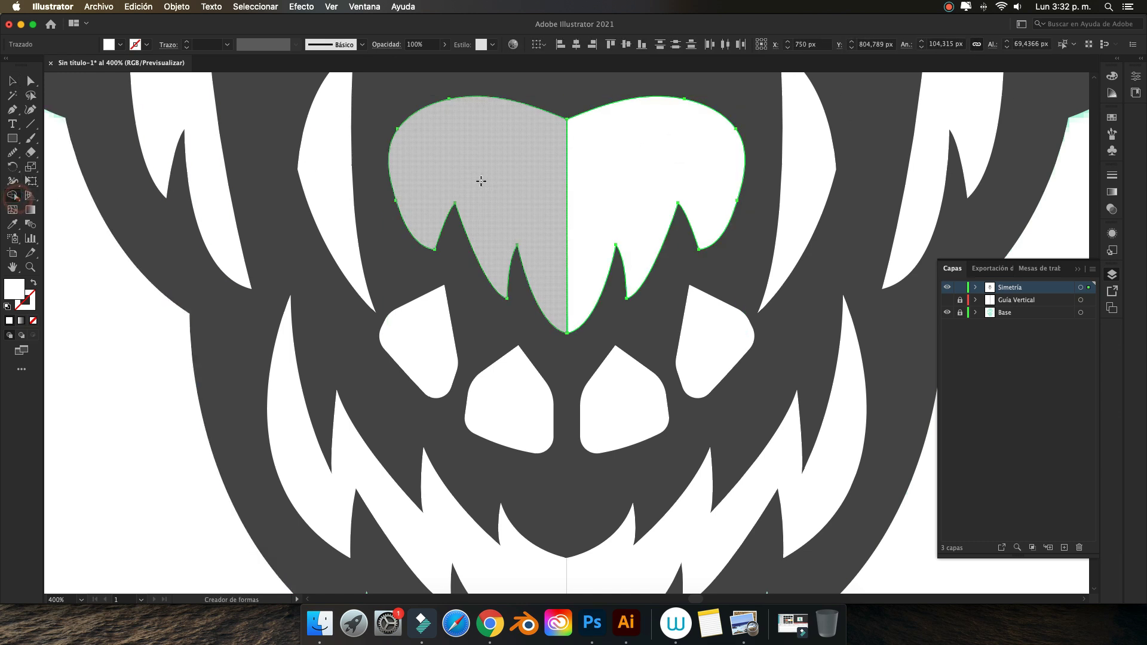
left_click_drag(481, 181, 628, 167)
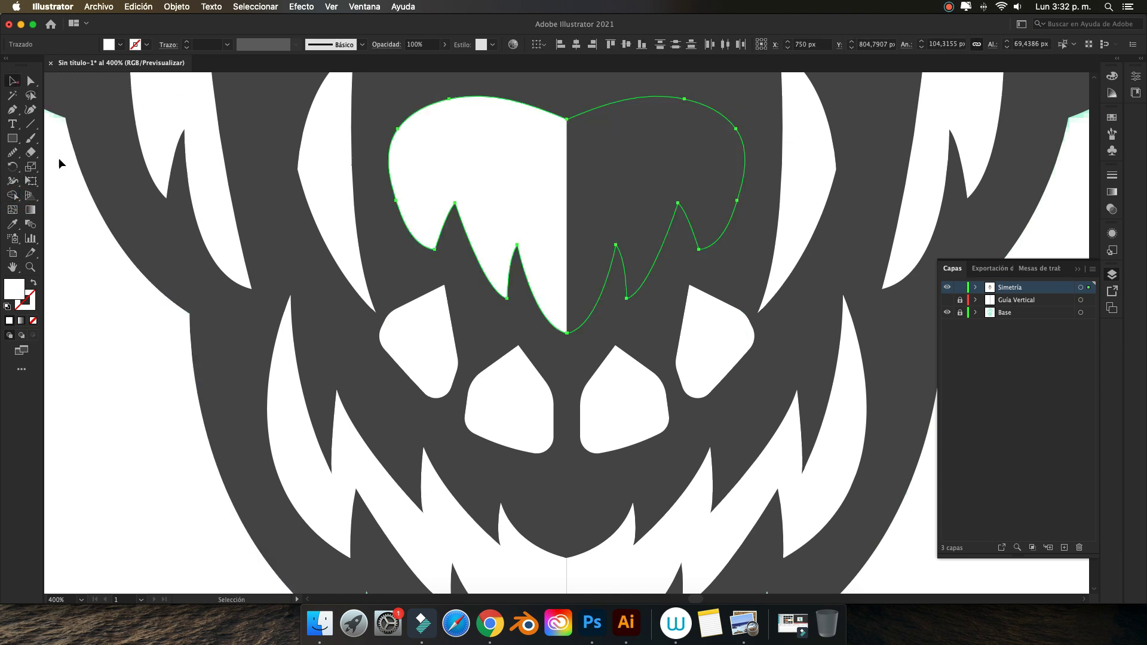
left_click(564, 178)
- Bring the merged white mouth shape to the front, deselect it, and zoom out
left_click(120, 45)
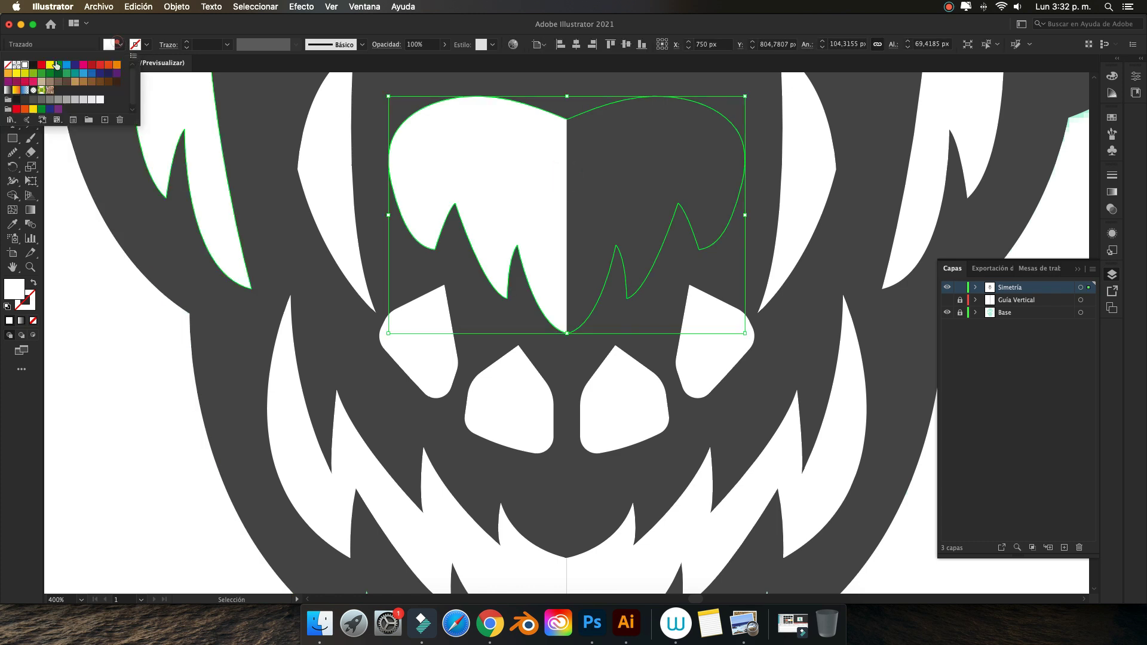
right_click(519, 185)
left_click(709, 401)
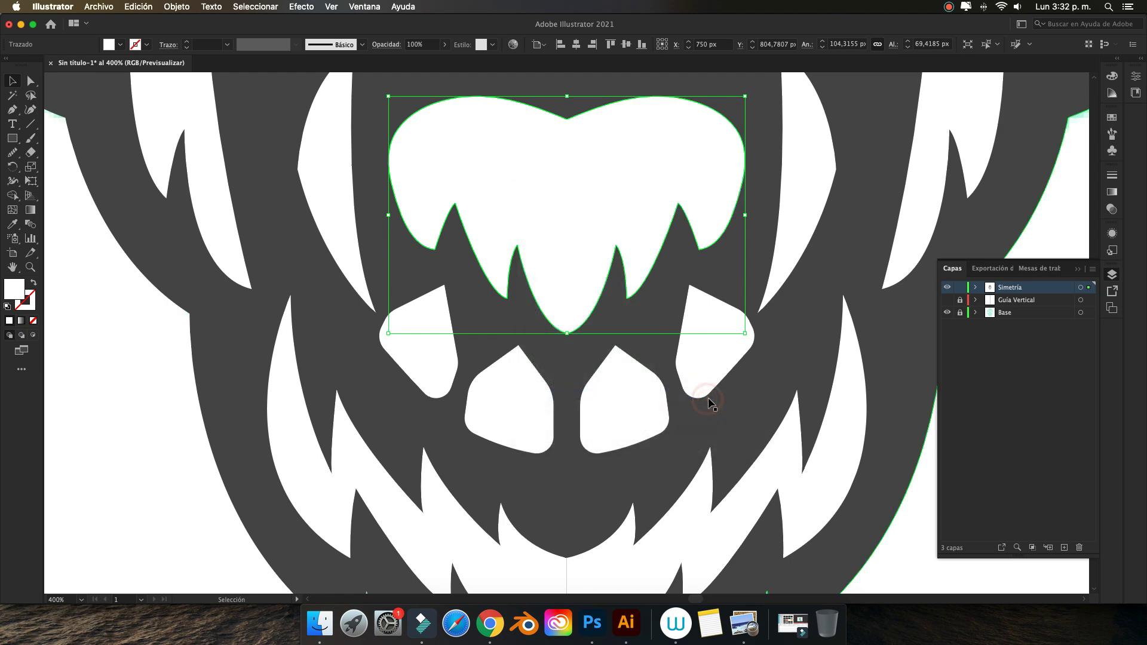
left_click(917, 540)
key("super+minus")
key("super+minus")
key("super+minus")
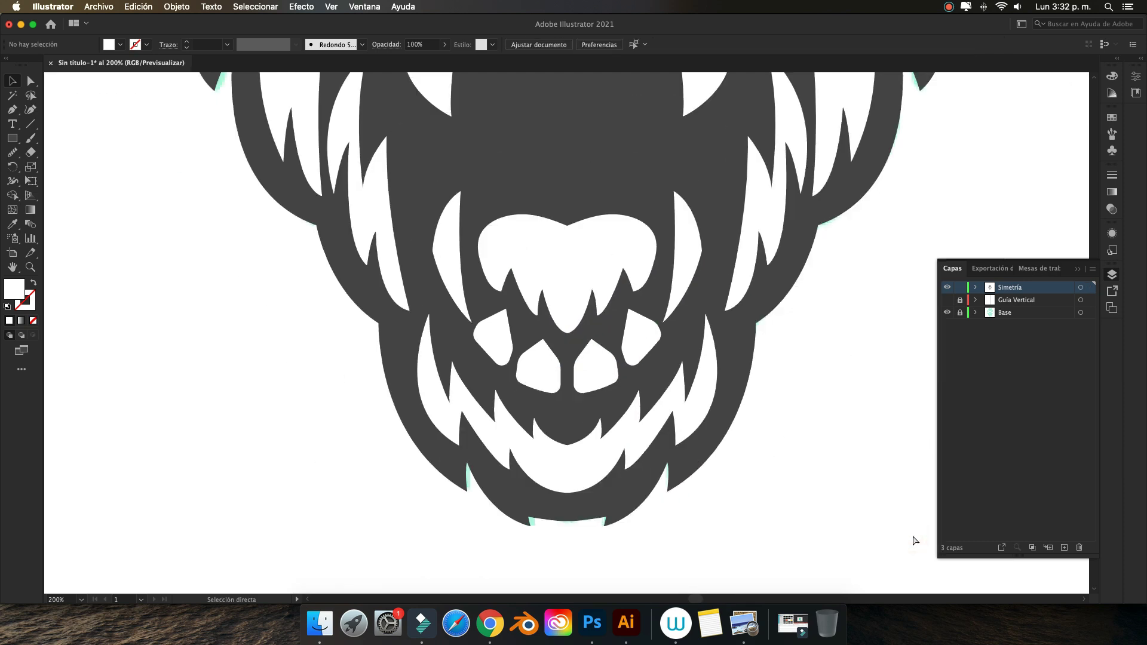
- Scroll around to inspect the chin seam, then select the white chin shape for merging
scroll(683, 347, "up", 2)
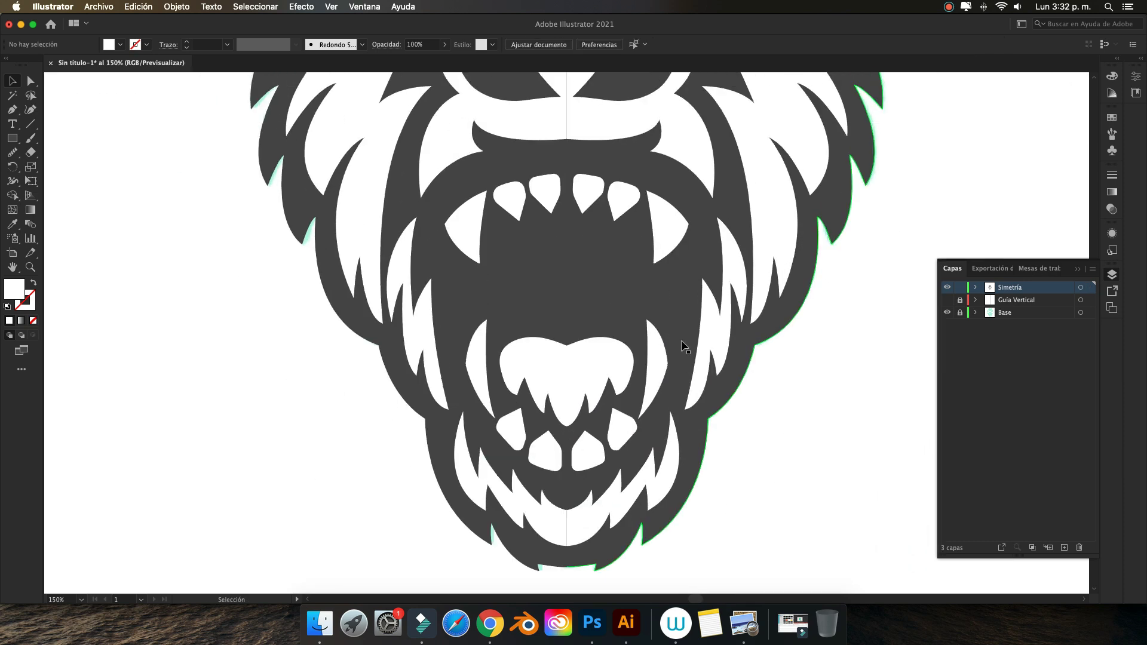
scroll(683, 347, "up", 3)
scroll(658, 311, "up", 2)
scroll(610, 243, "up", 2)
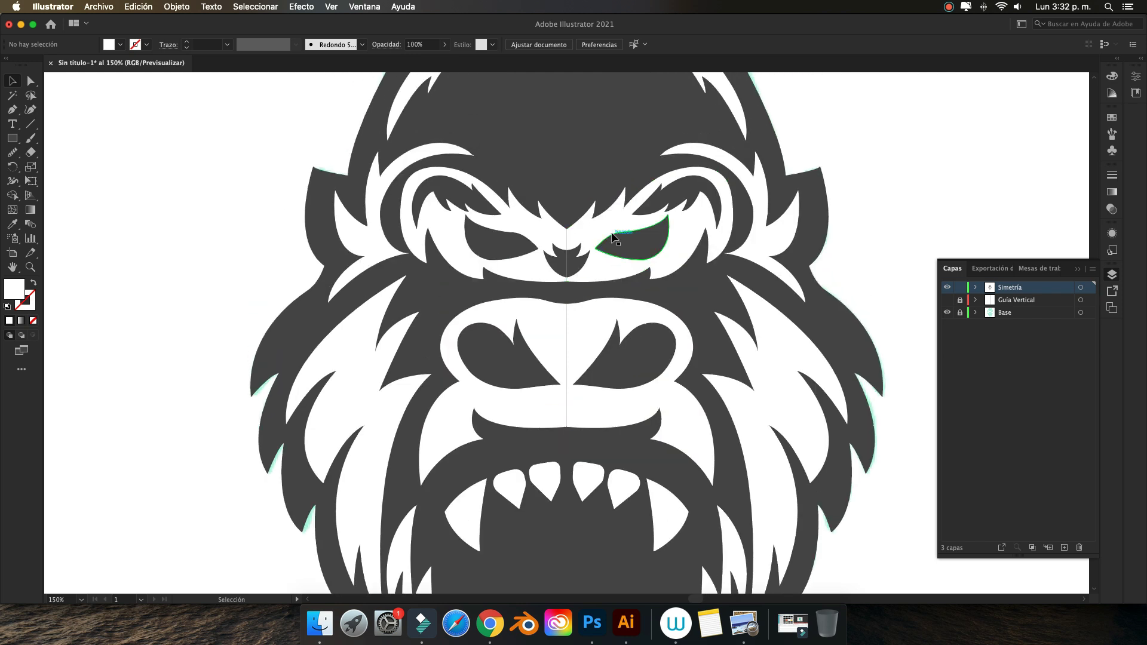
scroll(614, 238, "up", 2)
scroll(615, 238, "down", 2)
scroll(619, 259, "down", 4)
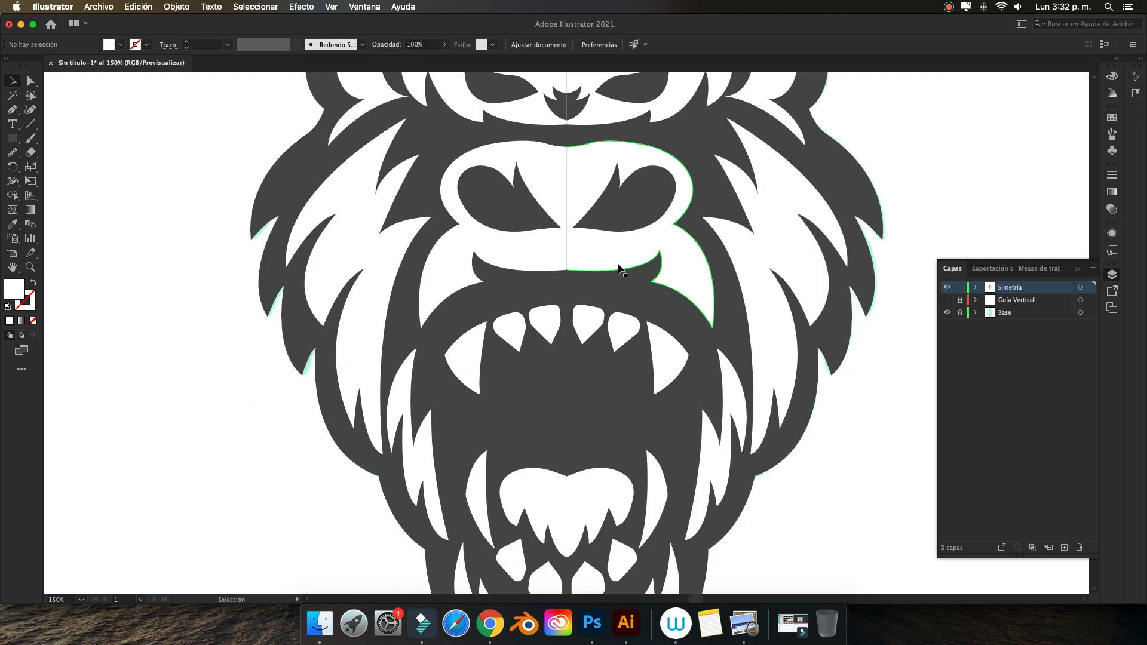
scroll(619, 269, "down", 2)
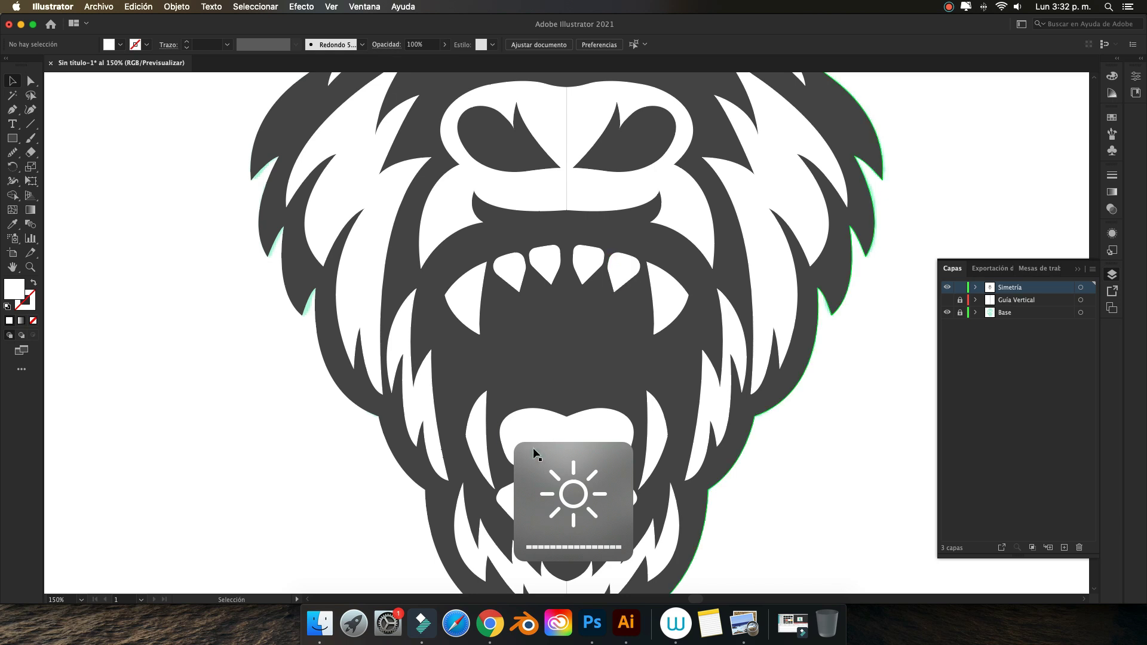
scroll(540, 445, "down", 1)
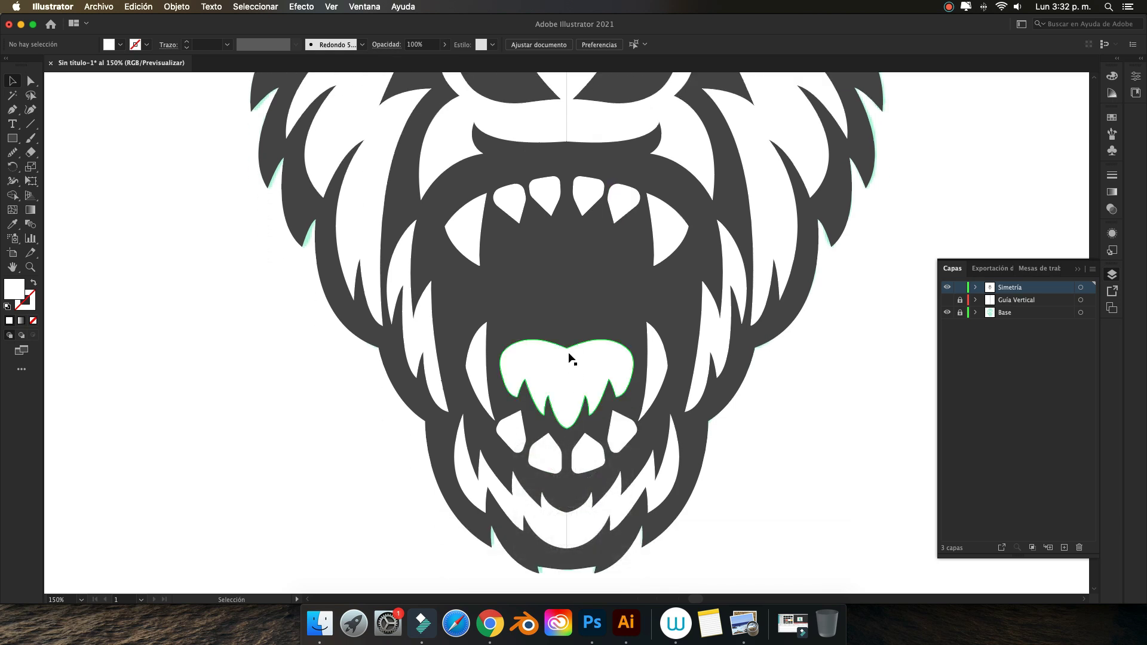
scroll(571, 358, "down", 2)
scroll(570, 358, "down", 1)
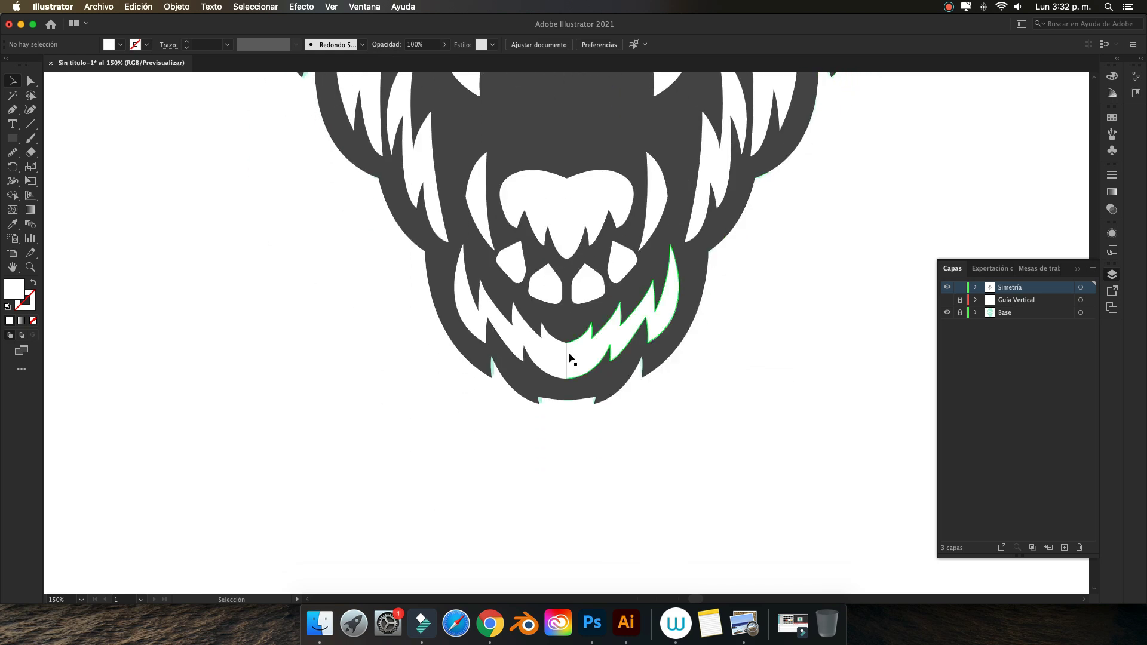
scroll(571, 359, "up", 1)
scroll(570, 359, "up", 3)
scroll(571, 359, "up", 3)
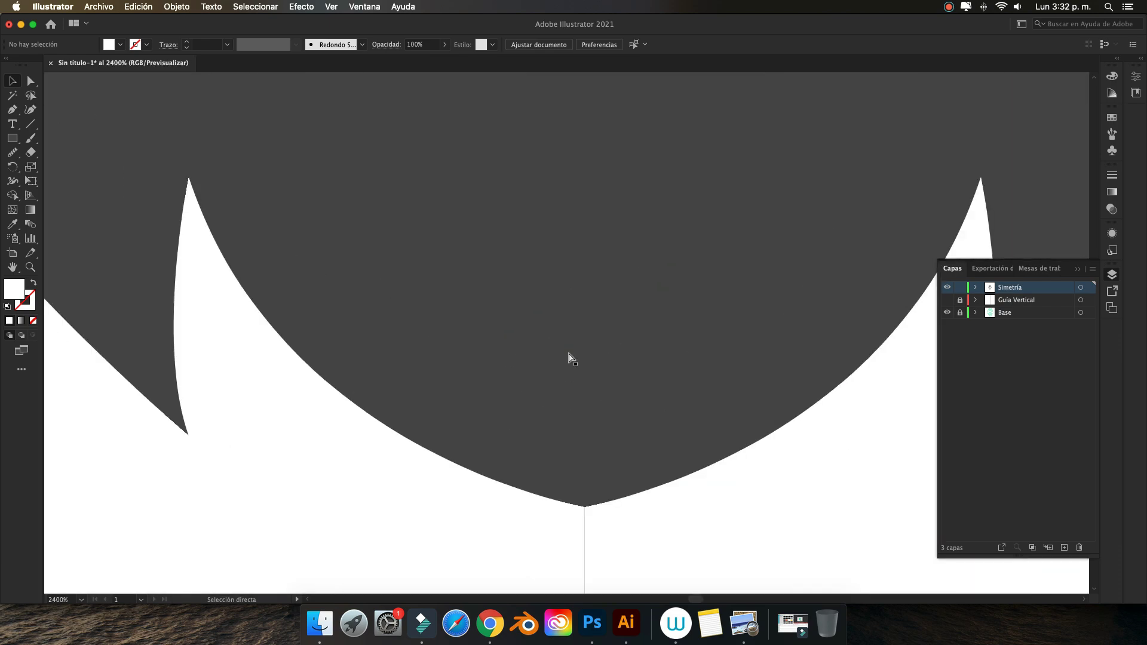
scroll(569, 359, "down", 5)
left_click(545, 333)
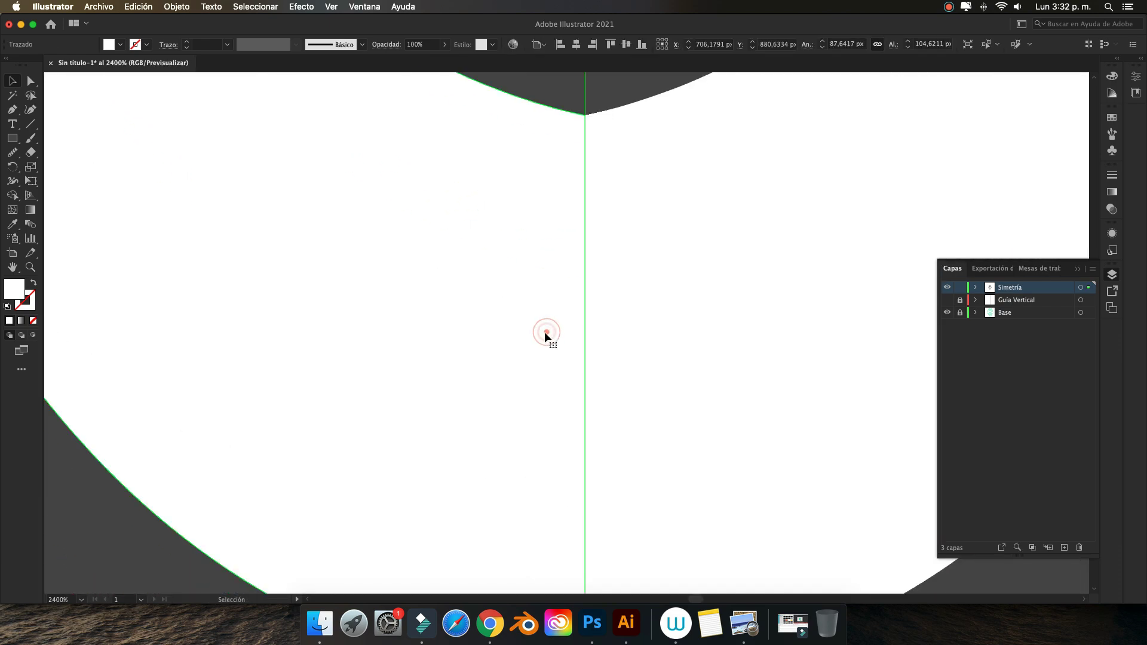
key("shift+m")
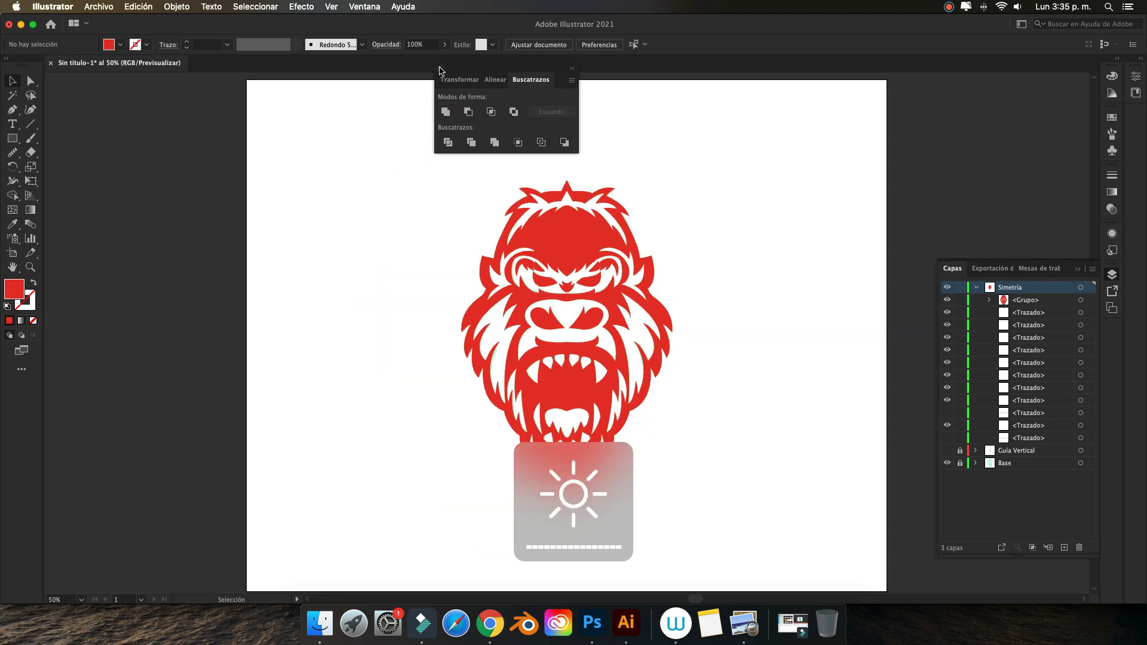
- Close the Pathfinder panel, marquee-select all the gorilla paths, try Shape Builder, then deselect
left_click(440, 67)
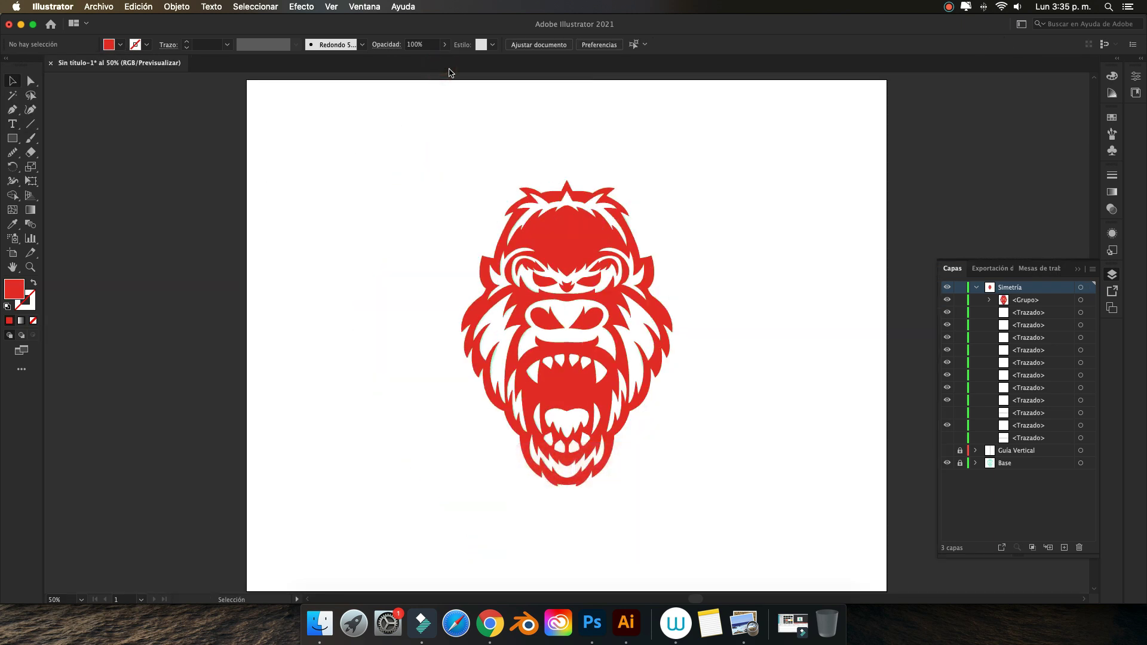
key("super+equal")
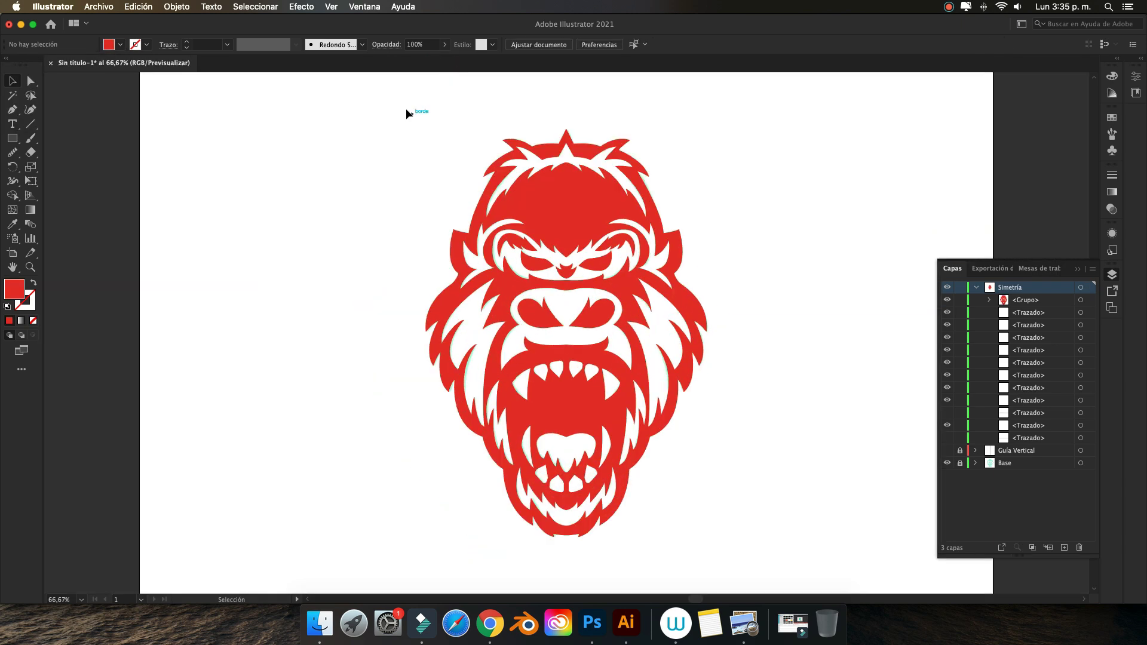
left_click_drag(406, 113, 768, 547)
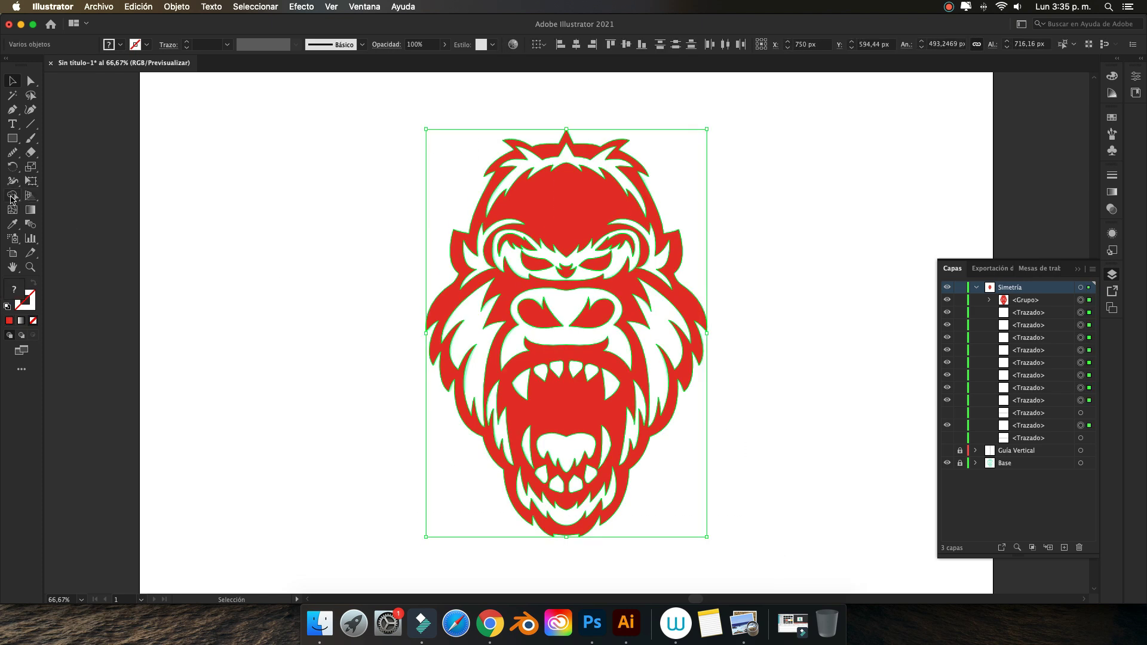
left_click(11, 197)
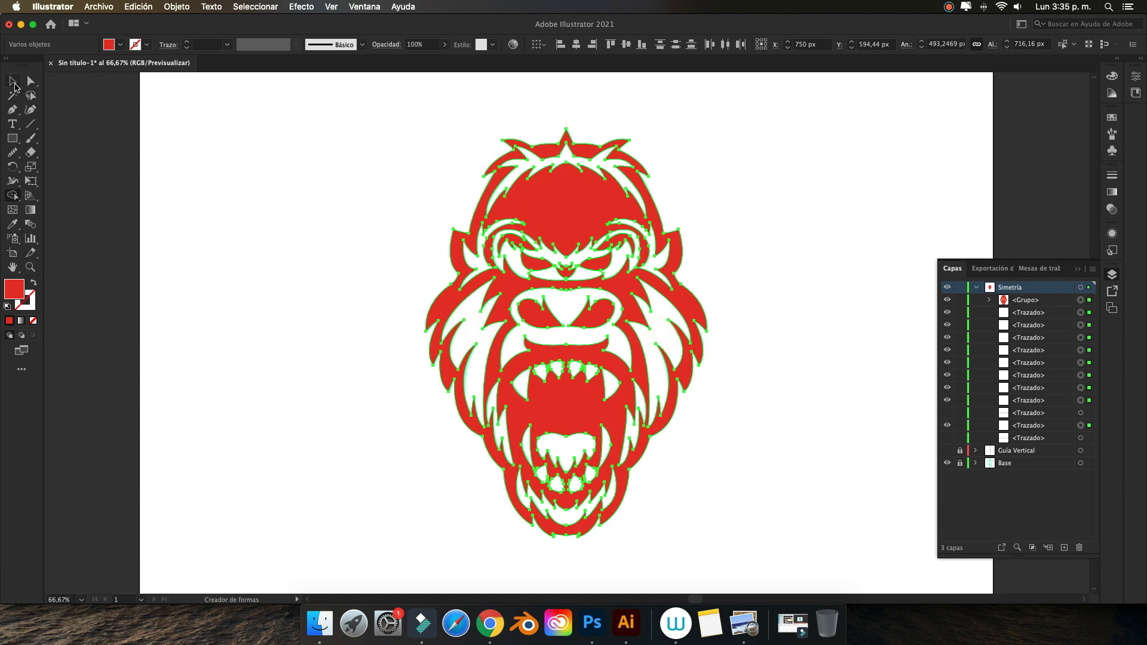
left_click(12, 81)
left_click(343, 202)
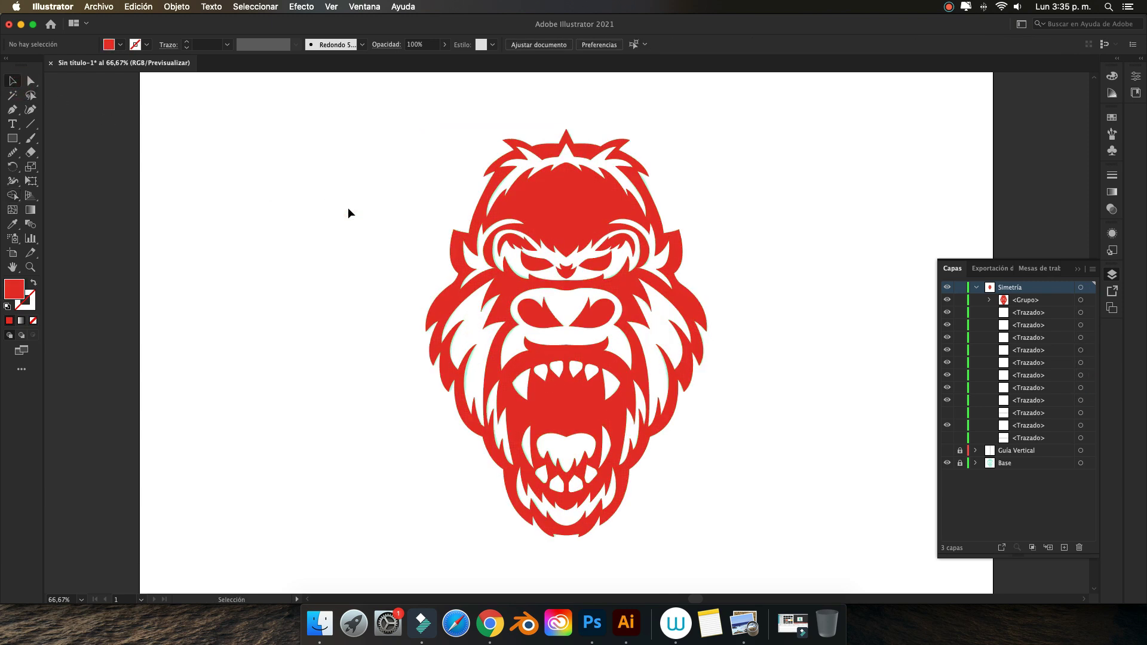
left_click(12, 138)
- Draw a large square over the gorilla, send it behind, and fill it dark red
left_click_drag(373, 113, 817, 560)
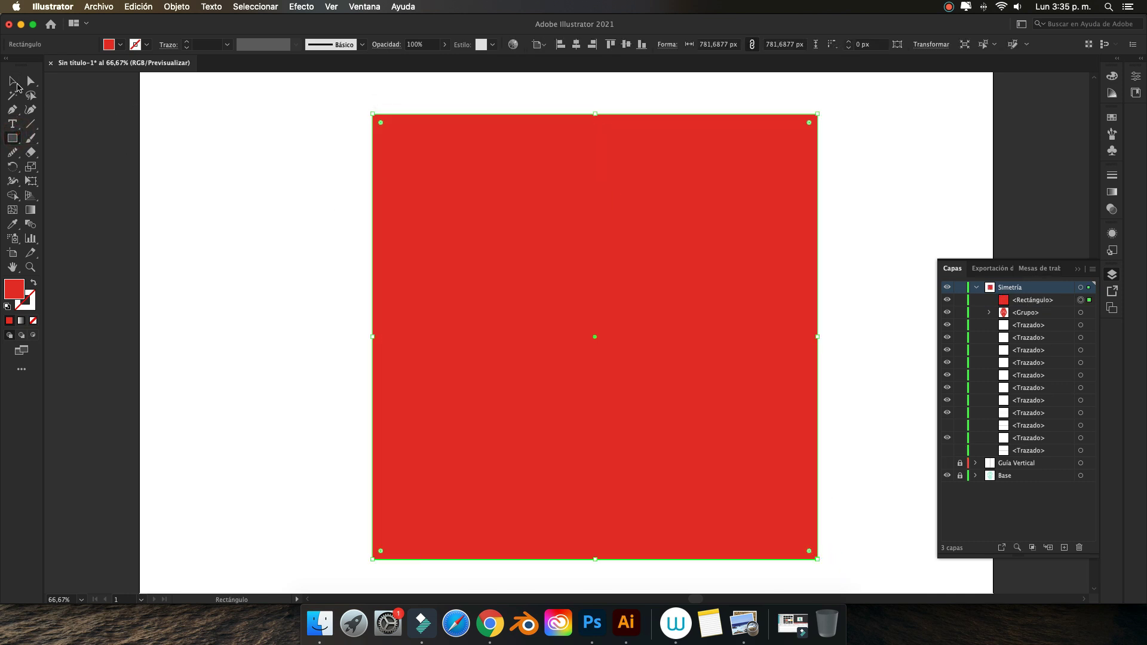
left_click(13, 80)
right_click(501, 177)
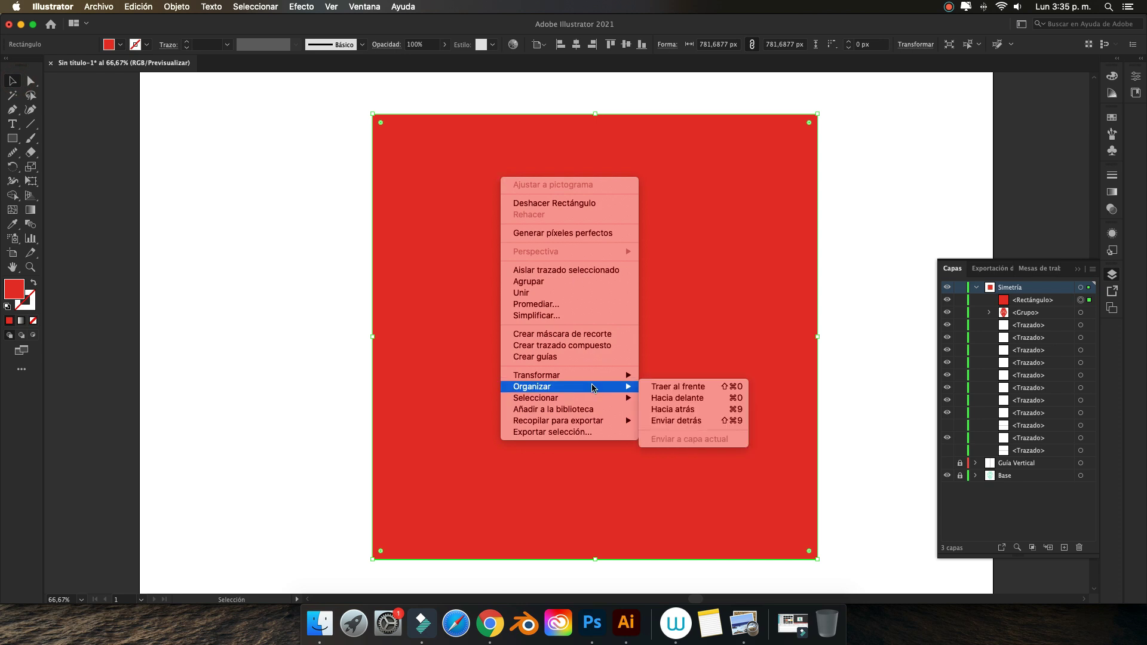
left_click(676, 421)
left_click(109, 44)
left_click(116, 65)
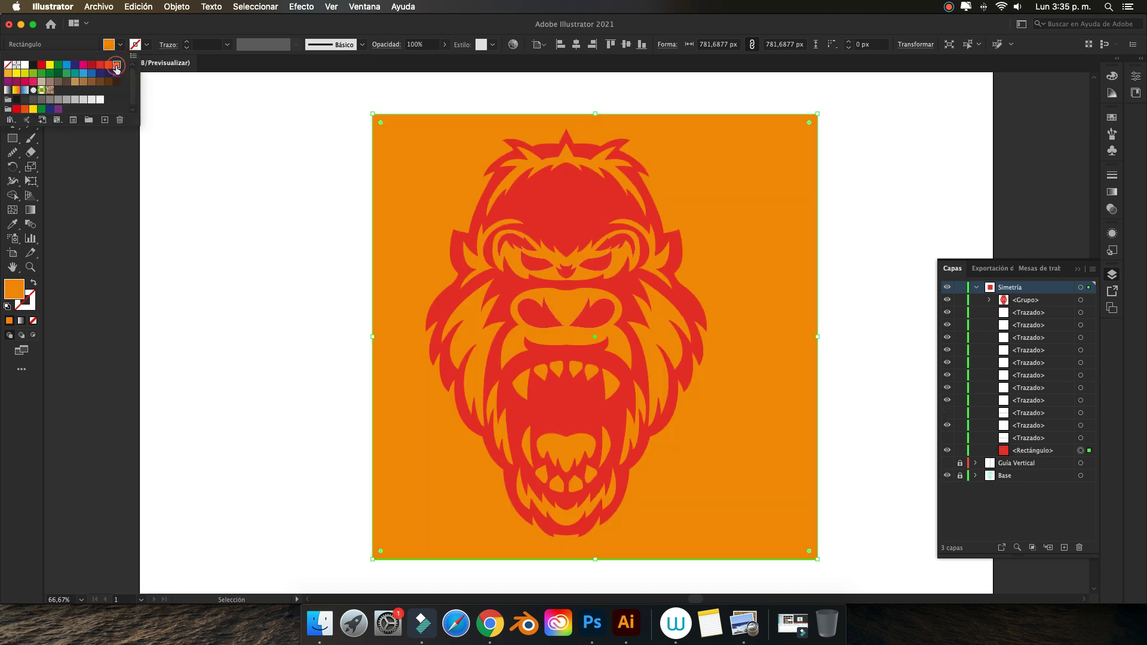
left_click(95, 70)
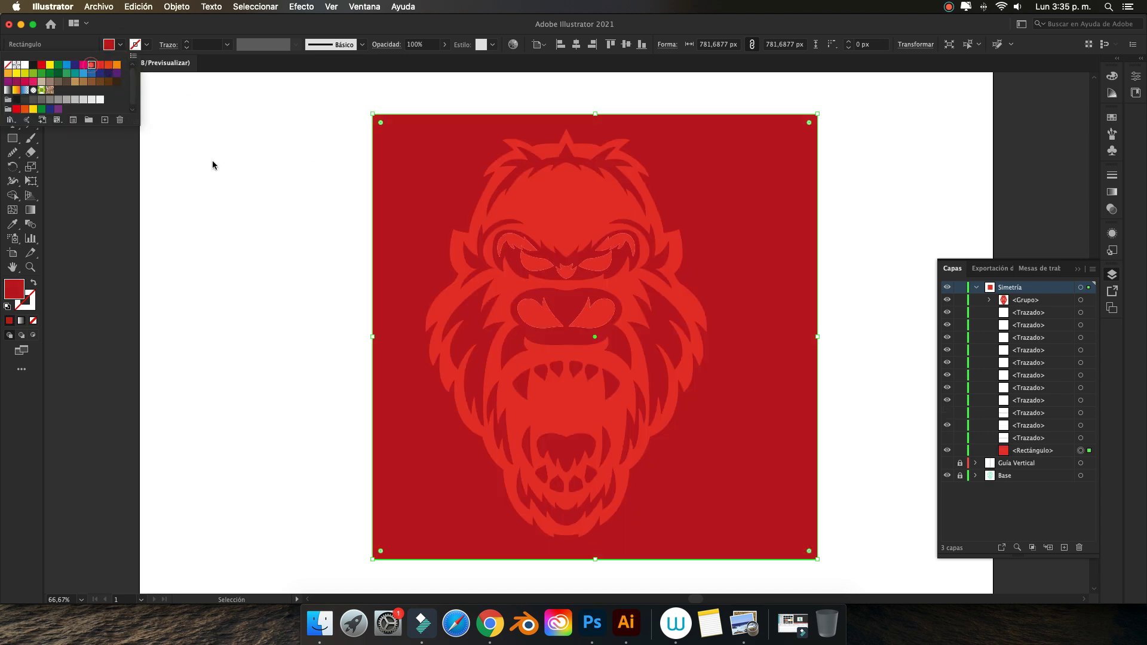
- Make the gorilla white, then select and delete the dark red background square
left_click(542, 205)
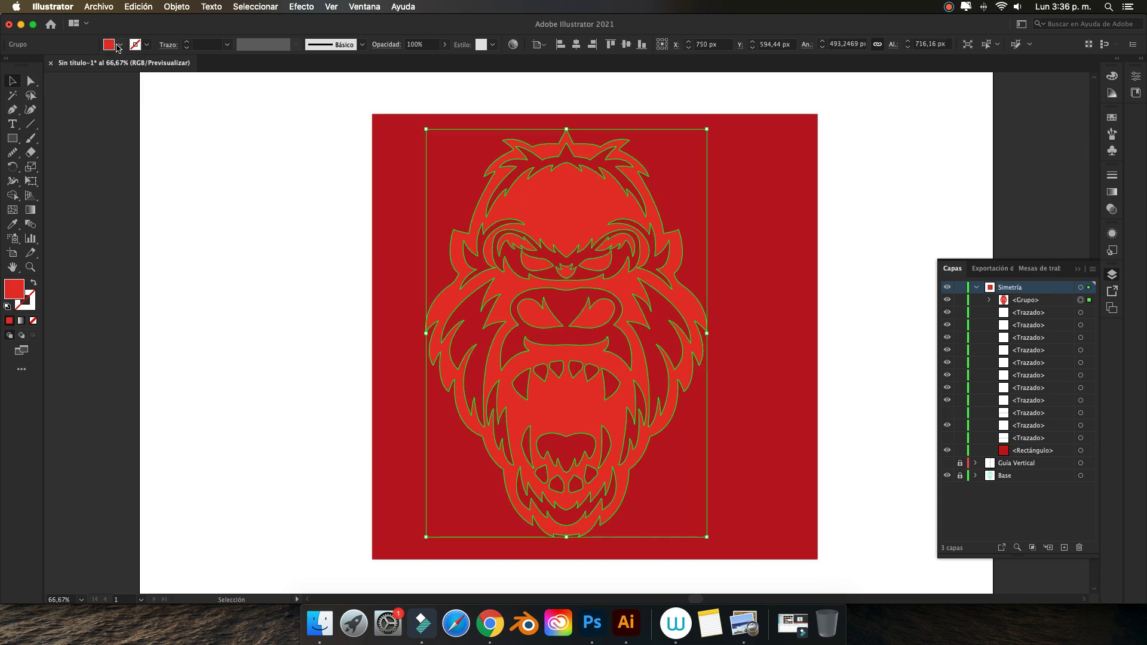
left_click(120, 44)
left_click(27, 68)
left_click(303, 189)
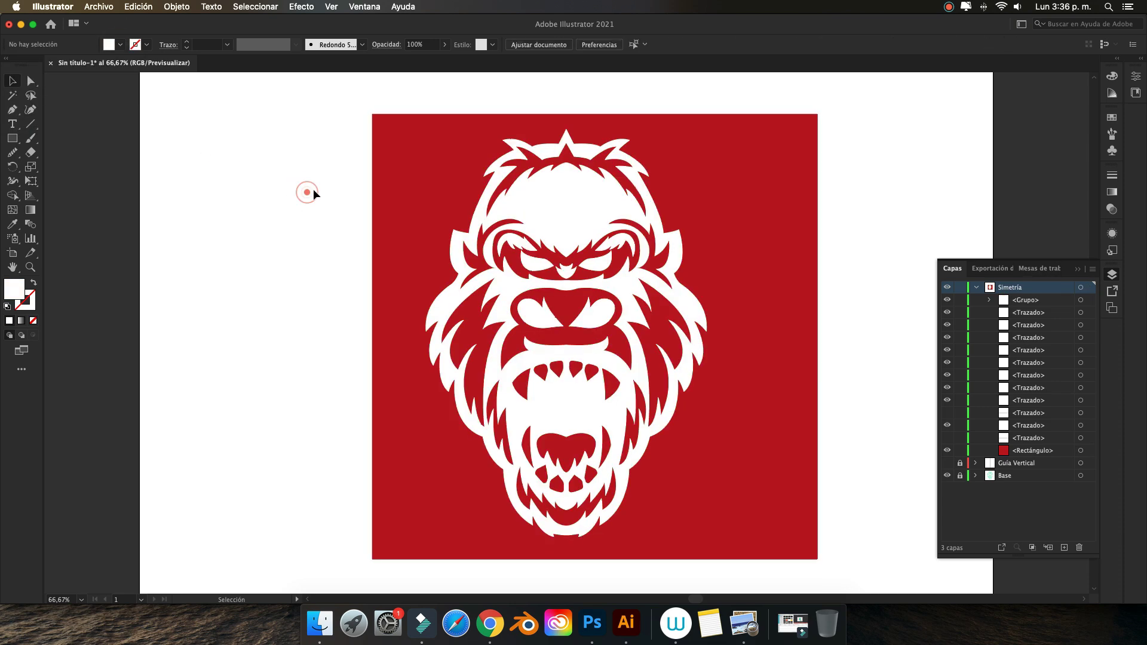
left_click(717, 184)
key("Delete")
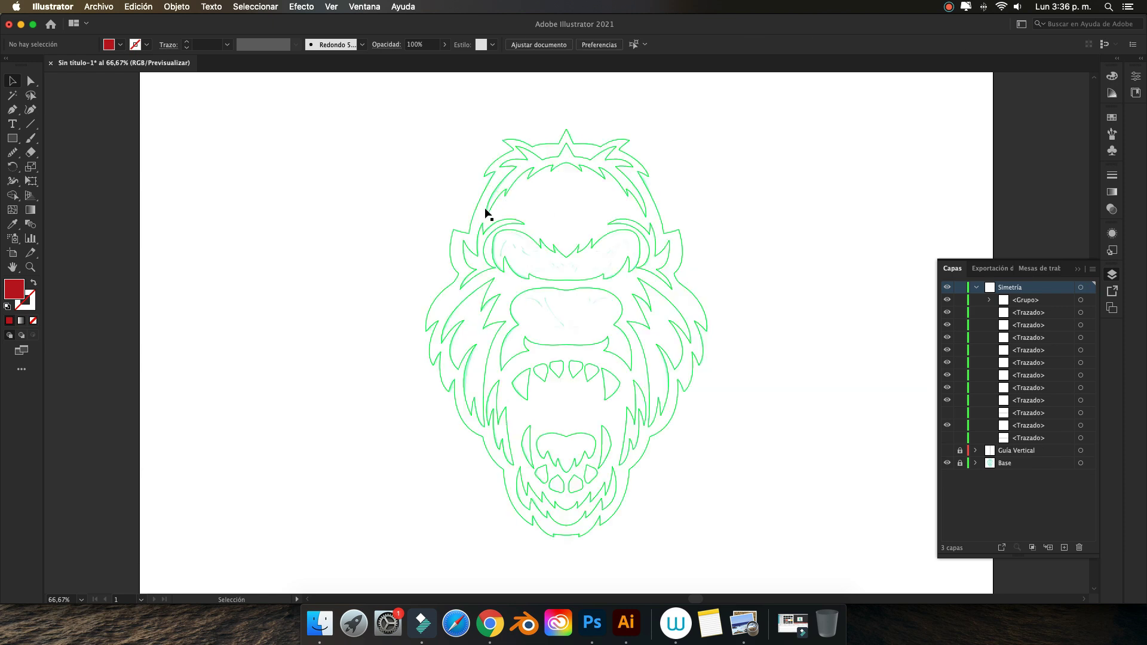
- Fill the whole gorilla group with the dark red swatch, deselect, and zoom out to the artboard
left_click(534, 219)
left_click(122, 44)
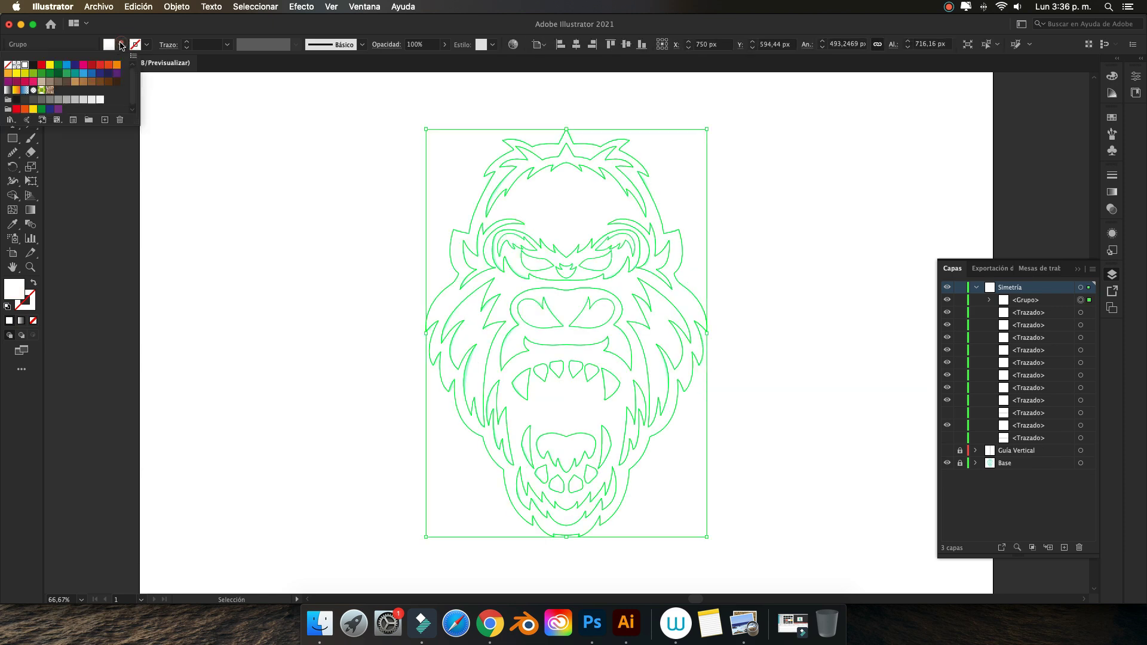
left_click(100, 65)
key("Escape")
left_click(328, 174)
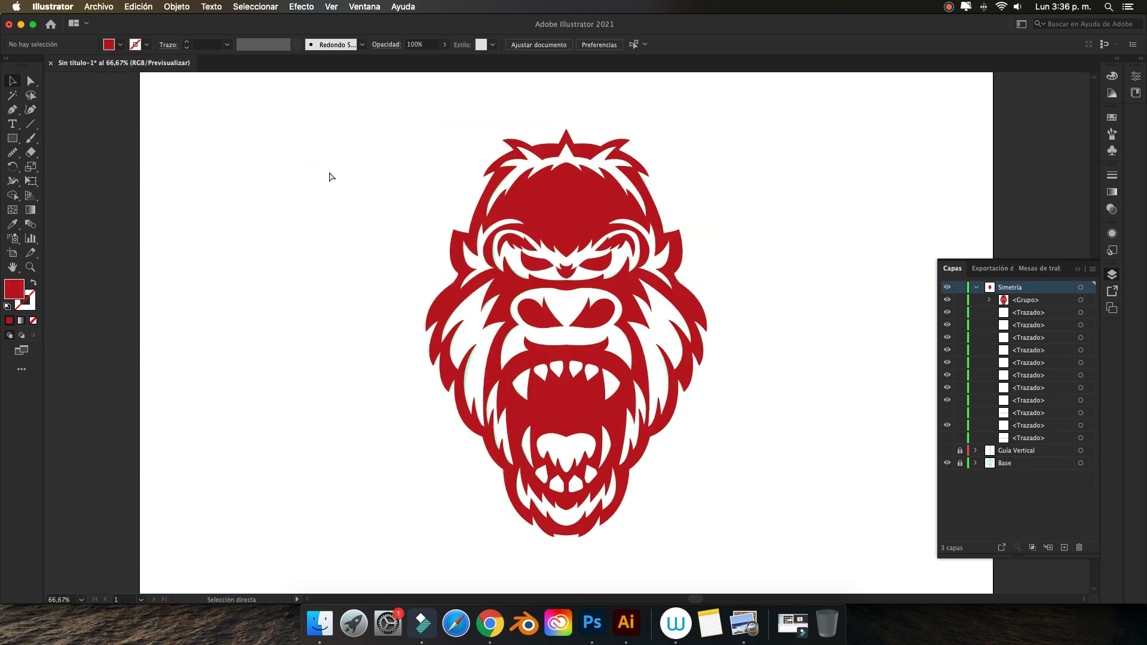
key("super+minus")
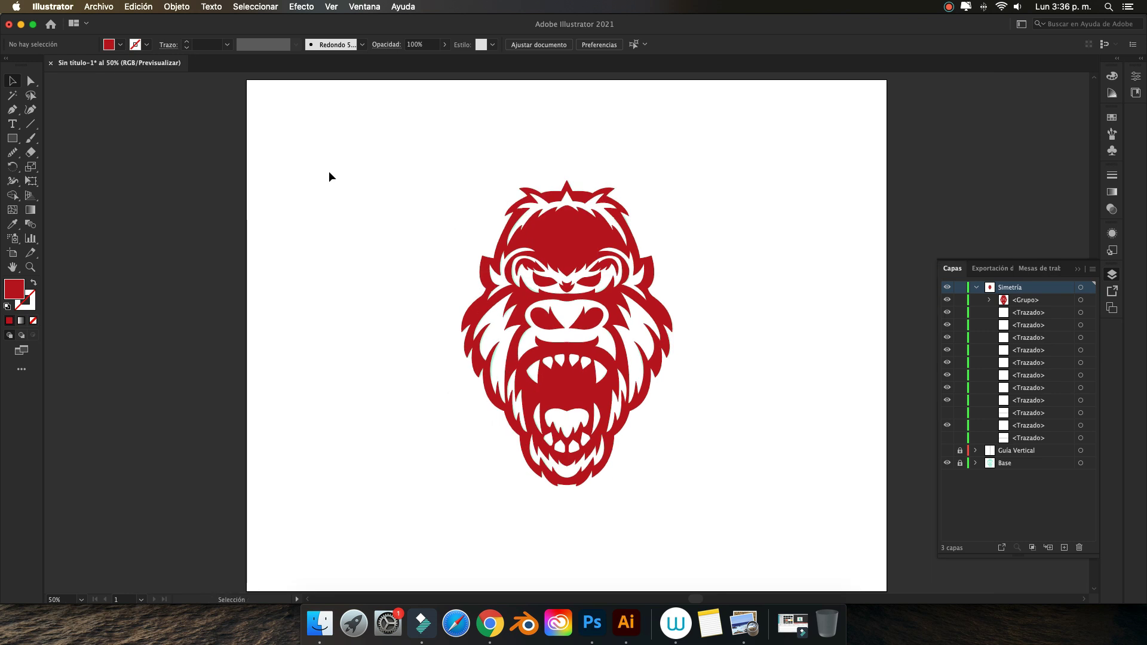